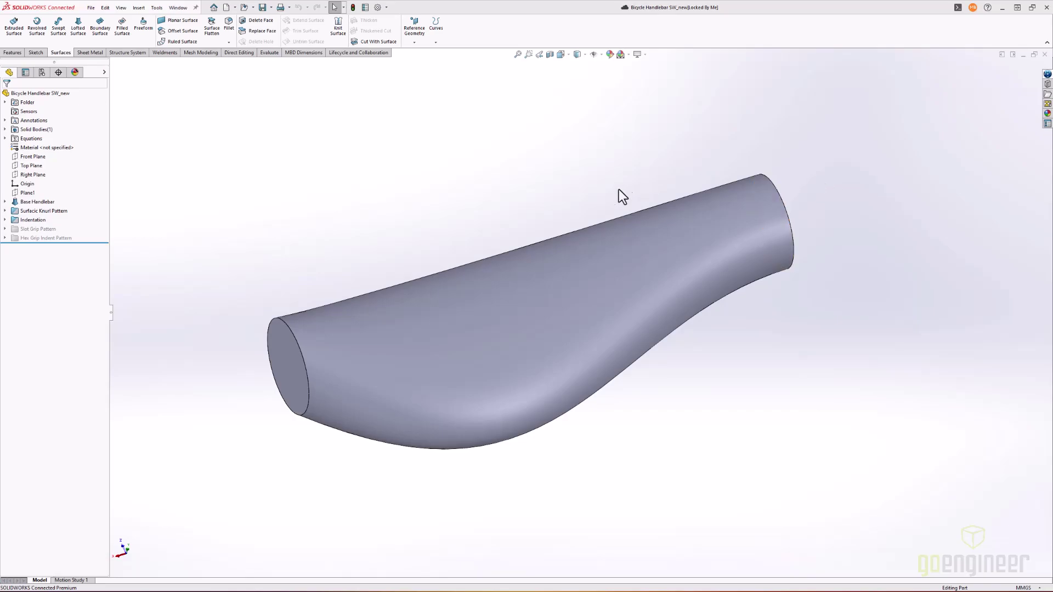
Hide the handlebar's solid body.
{"action": "middle_click_drag", "start_coordinate": [345, 86], "coordinate": [396, 193]}
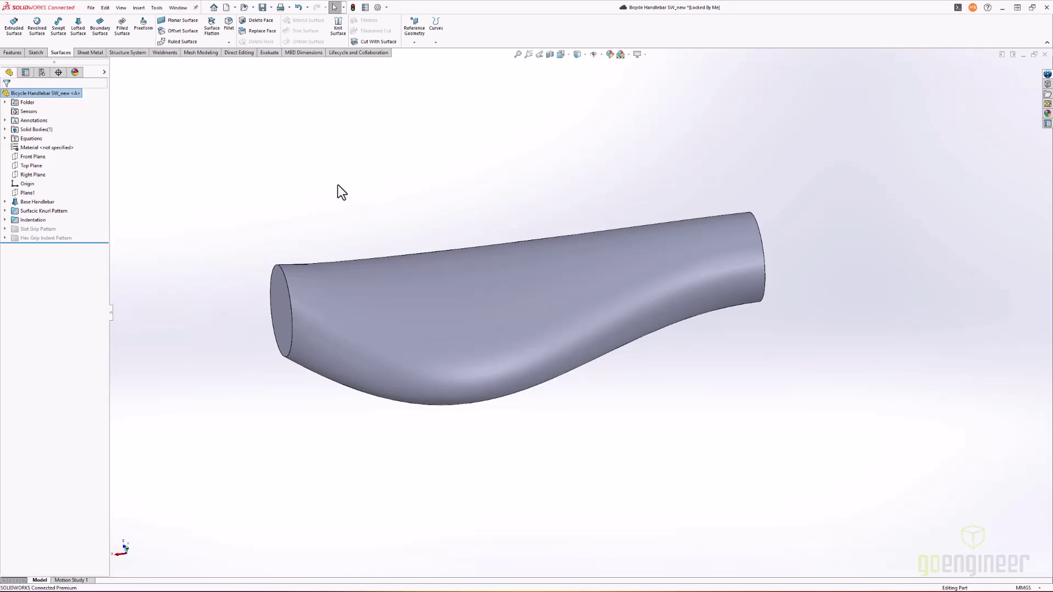
{"action": "right_click", "coordinate": [27, 131]}
{"action": "left_click", "coordinate": [32, 115]}
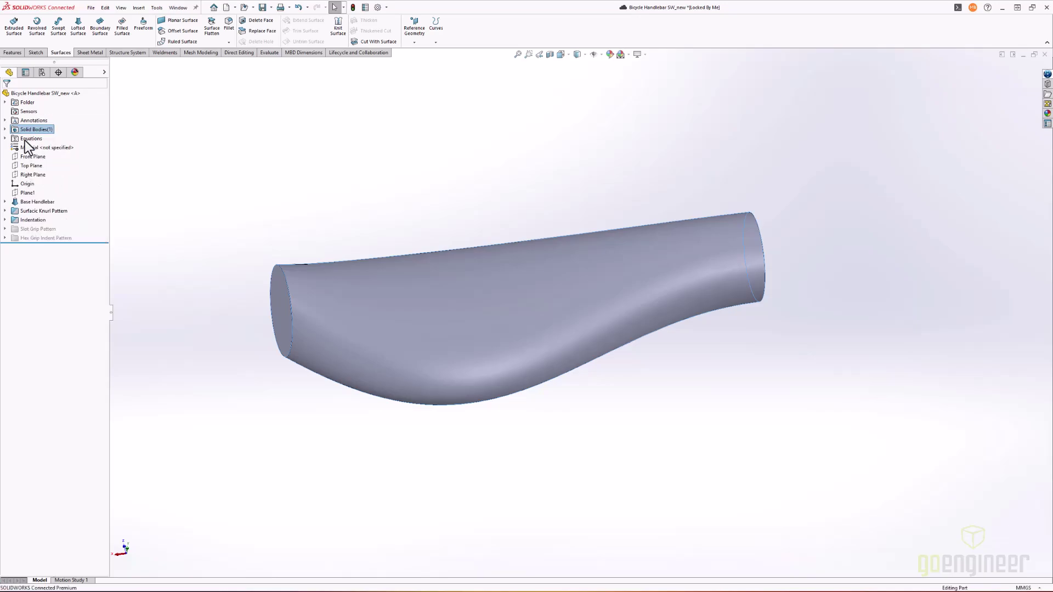
Show the four sketches that define the Base Handlebar feature and examine its profiles and guide curves.
{"action": "left_click", "coordinate": [4, 201]}
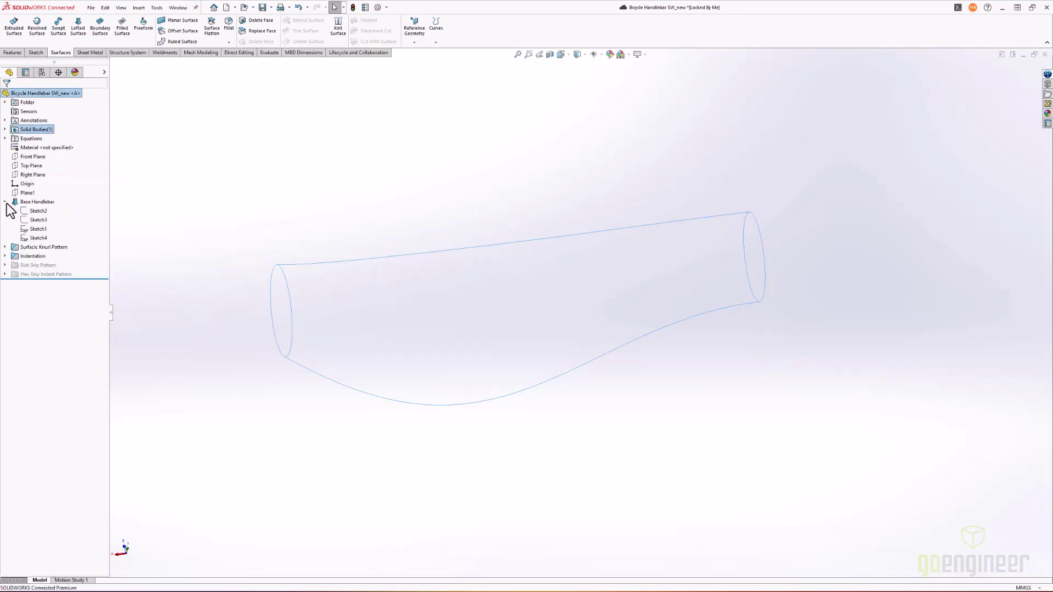
{"action": "left_click", "coordinate": [44, 238], "text": "shift"}
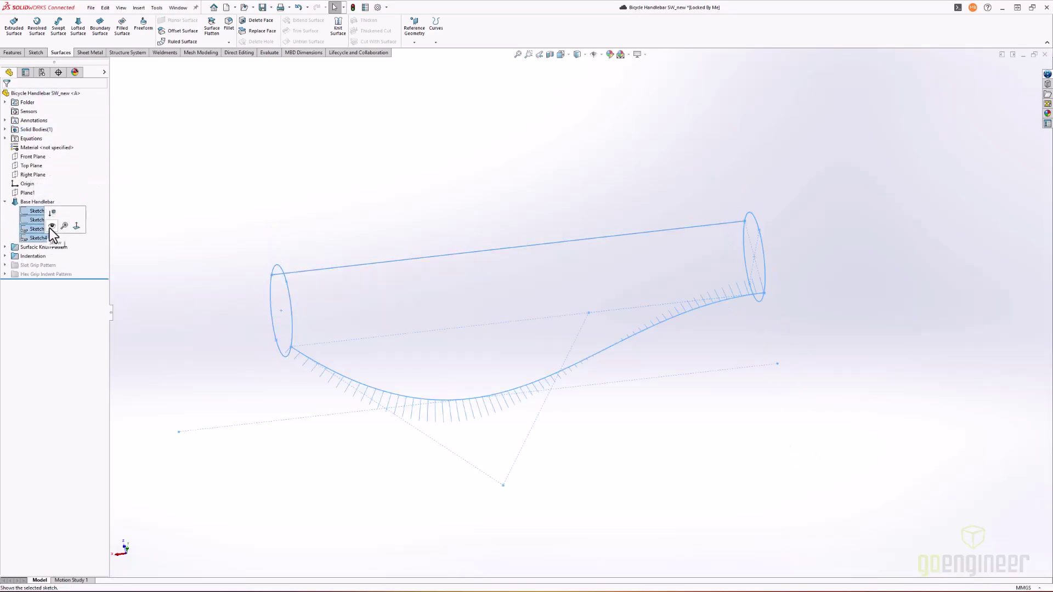
{"action": "left_click", "coordinate": [51, 227]}
{"action": "mouse_move", "coordinate": [548, 188]}
{"action": "middle_mouse_down"}
{"action": "mouse_move", "coordinate": [573, 193]}
{"action": "mouse_move", "coordinate": [533, 201]}
{"action": "middle_mouse_up"}
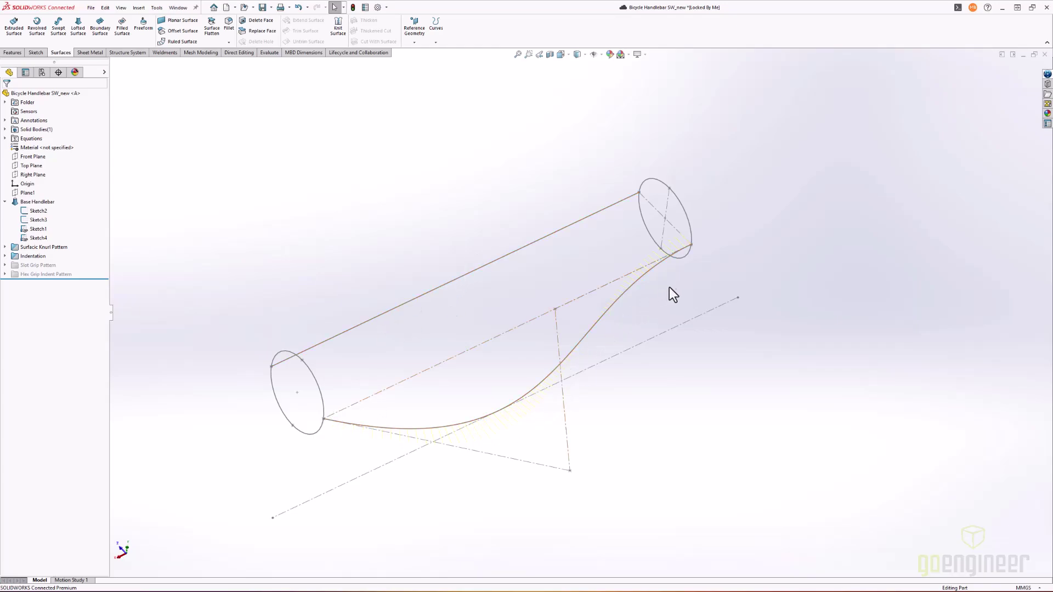
{"action": "middle_click_drag", "start_coordinate": [588, 397], "coordinate": [602, 314]}
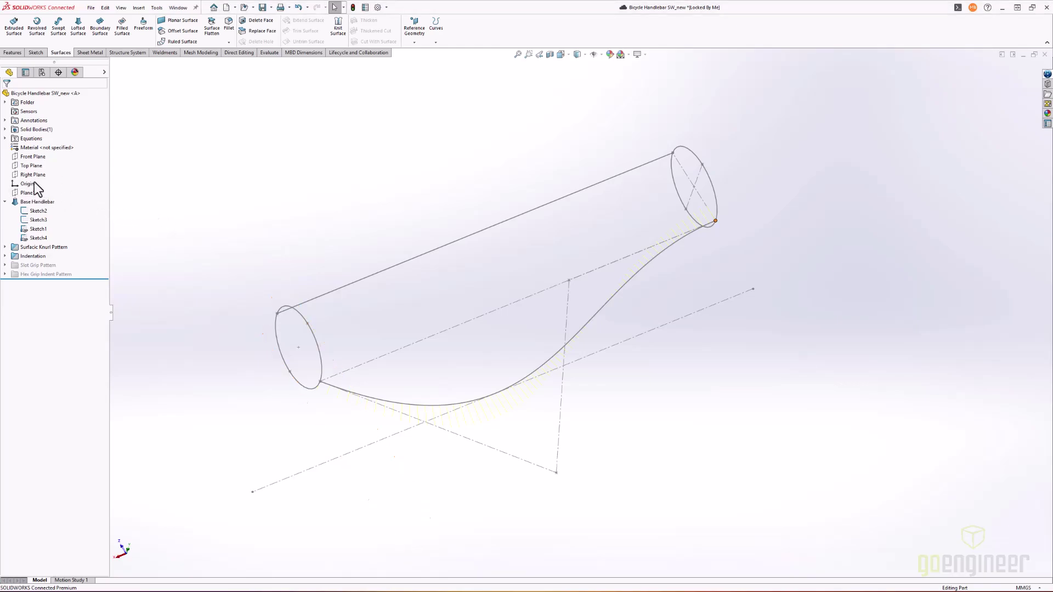
Show the handlebar's solid body and hide Sketch1 through Sketch4 of the Base Handlebar feature.
{"action": "right_click", "coordinate": [33, 130]}
{"action": "left_click", "coordinate": [40, 118]}
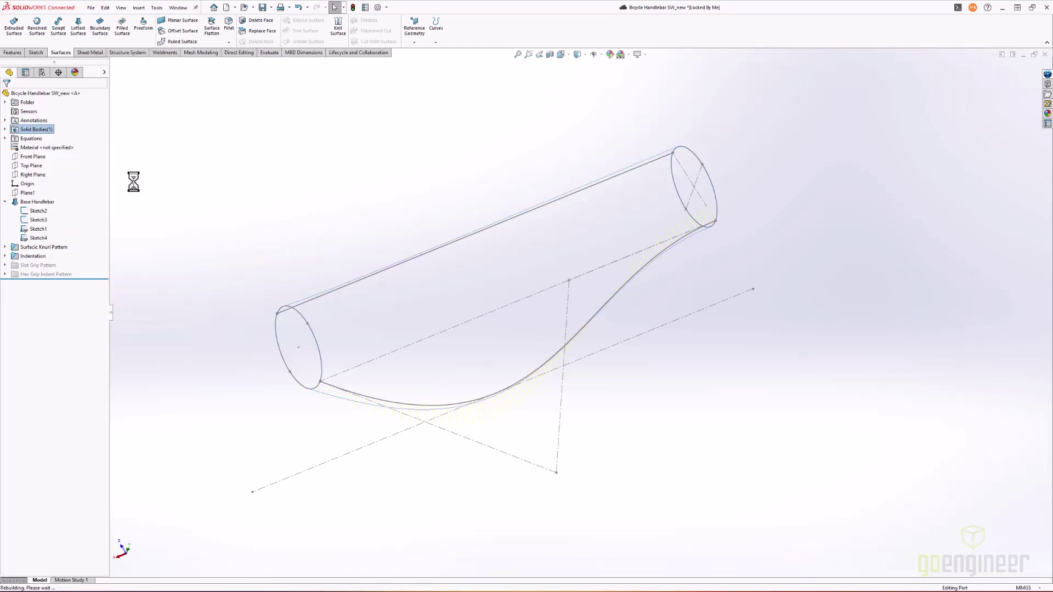
{"action": "left_click", "coordinate": [25, 211]}
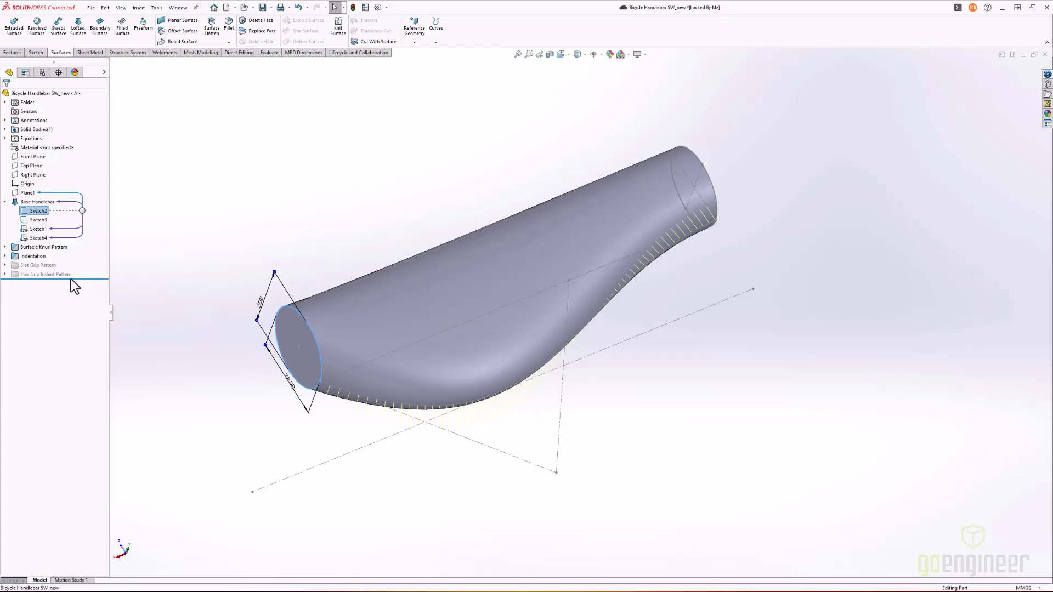
{"action": "left_click", "coordinate": [35, 237], "text": "shift"}
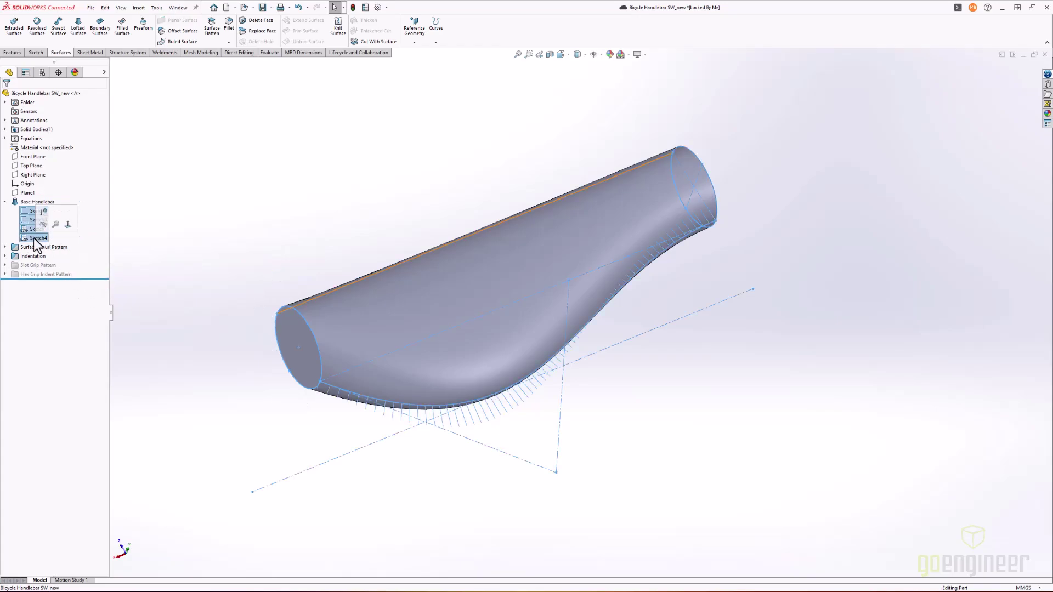
{"action": "left_click", "coordinate": [43, 224]}
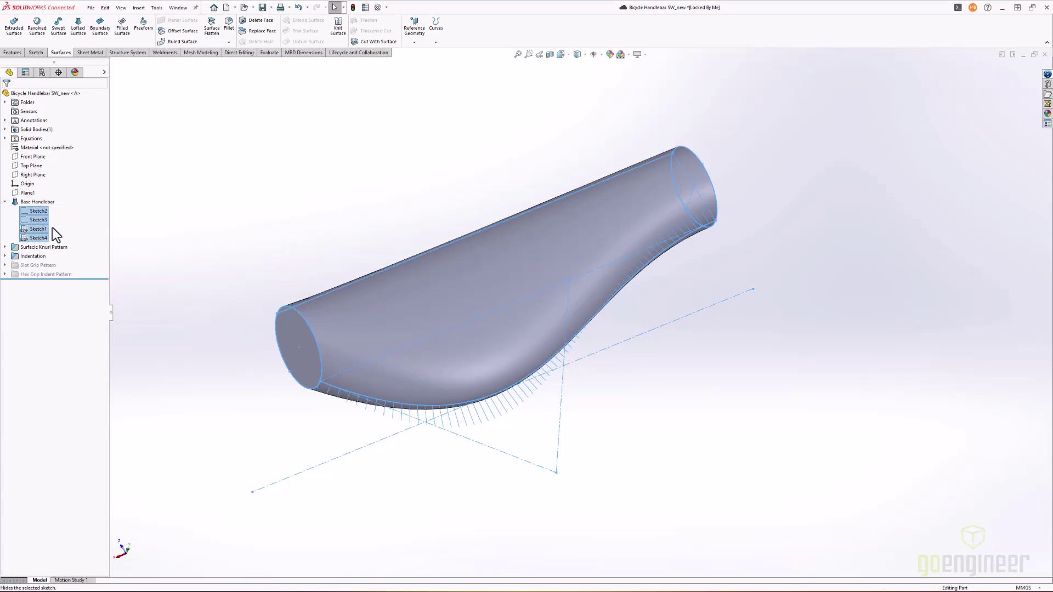
{"action": "left_click", "coordinate": [5, 202]}
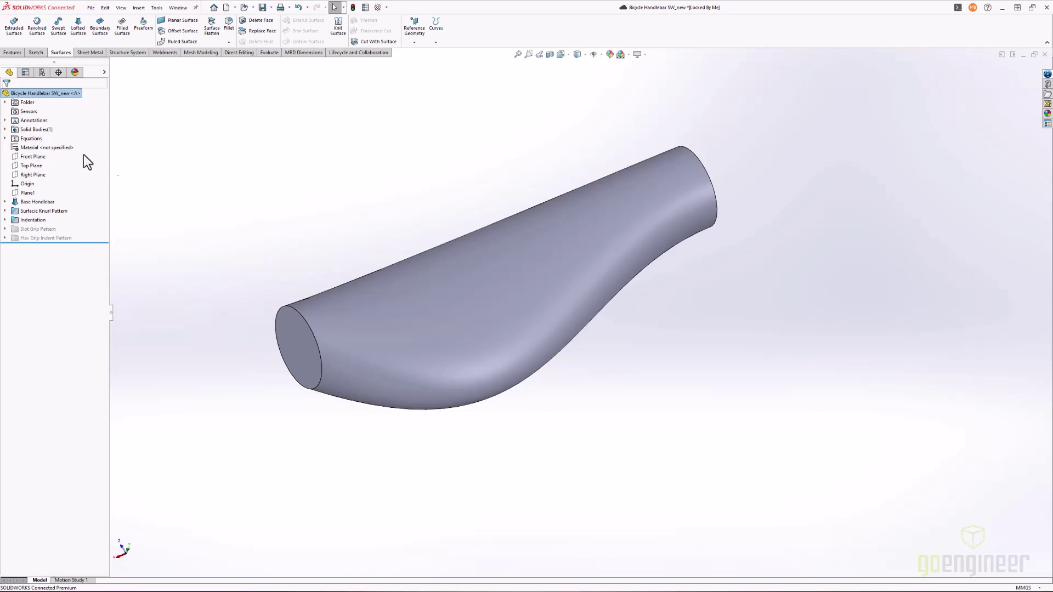
Activate the Hex Indented Grip configuration and return to the part's feature list.
{"action": "left_click", "coordinate": [40, 75]}
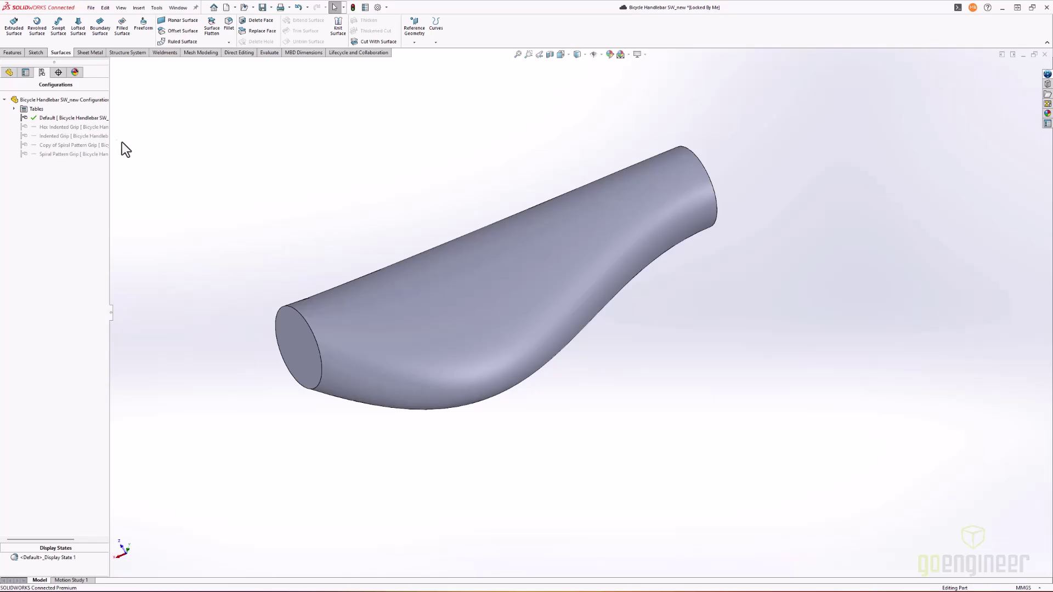
{"action": "double_click", "coordinate": [74, 125]}
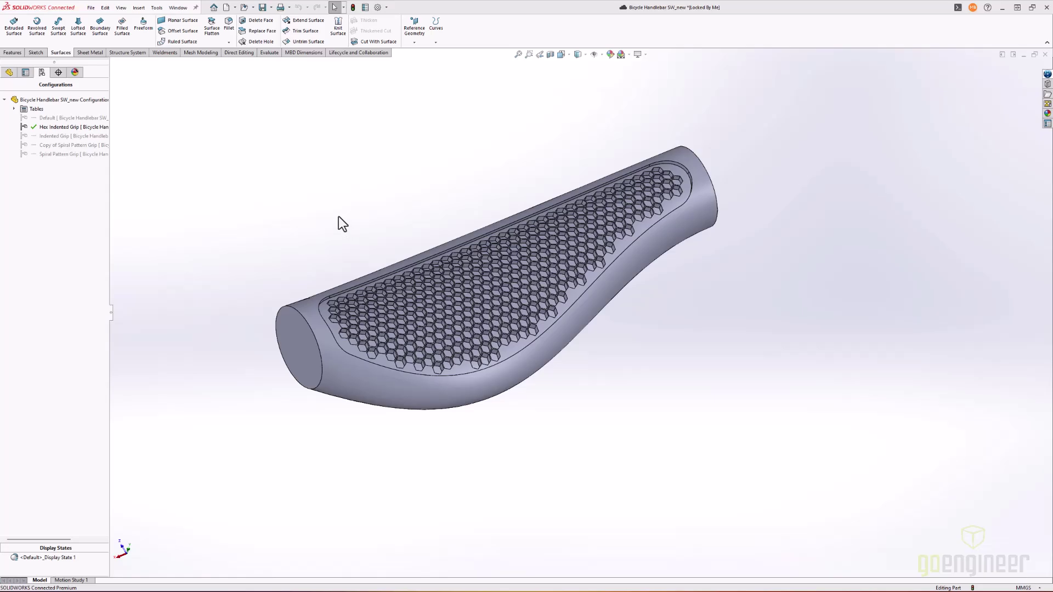
{"action": "left_click", "coordinate": [9, 72]}
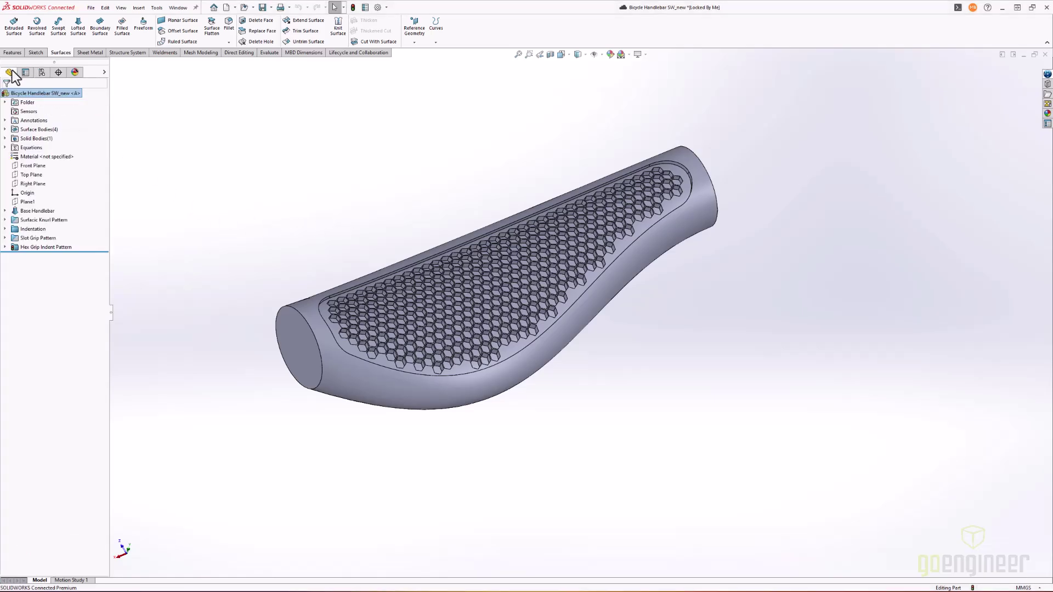
Examine the features in the Hex Grip Indent Pattern folder and open Fill Pattern2 for editing.
{"action": "left_click", "coordinate": [5, 248]}
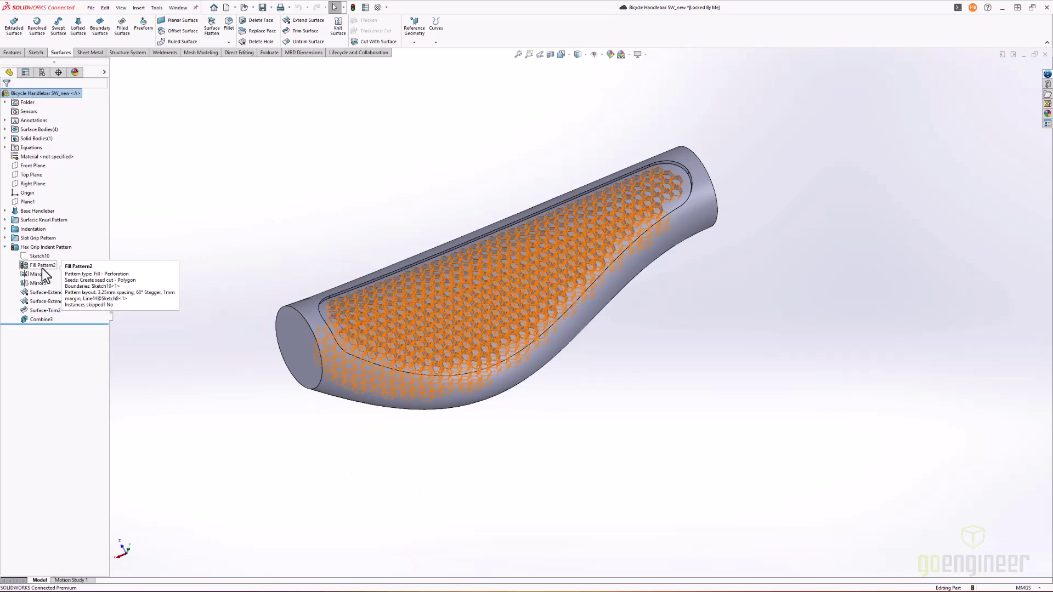
{"action": "mouse_move", "coordinate": [42, 268]}
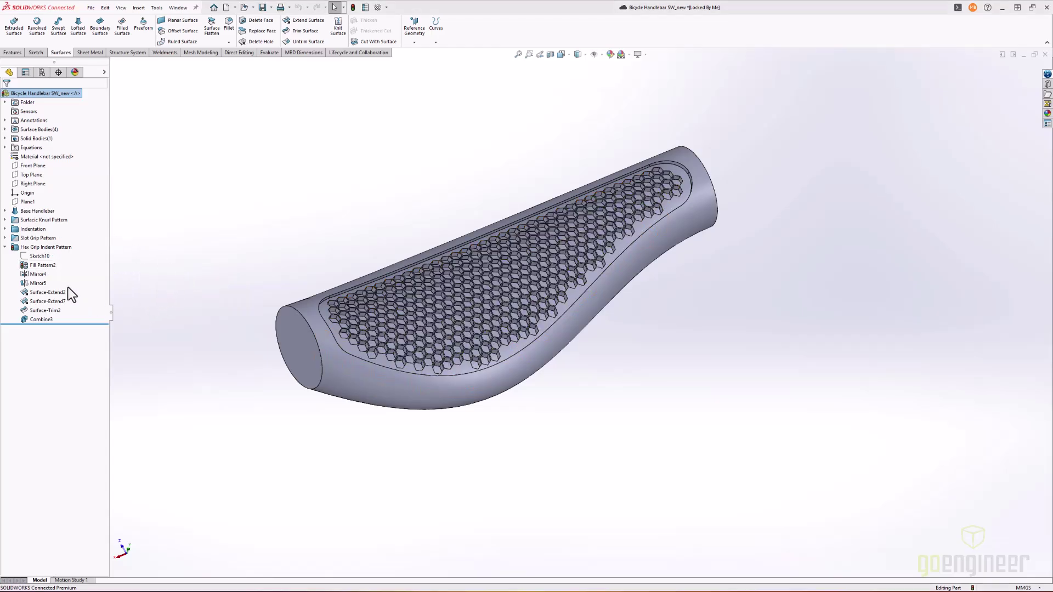
{"action": "right_click", "coordinate": [42, 265]}
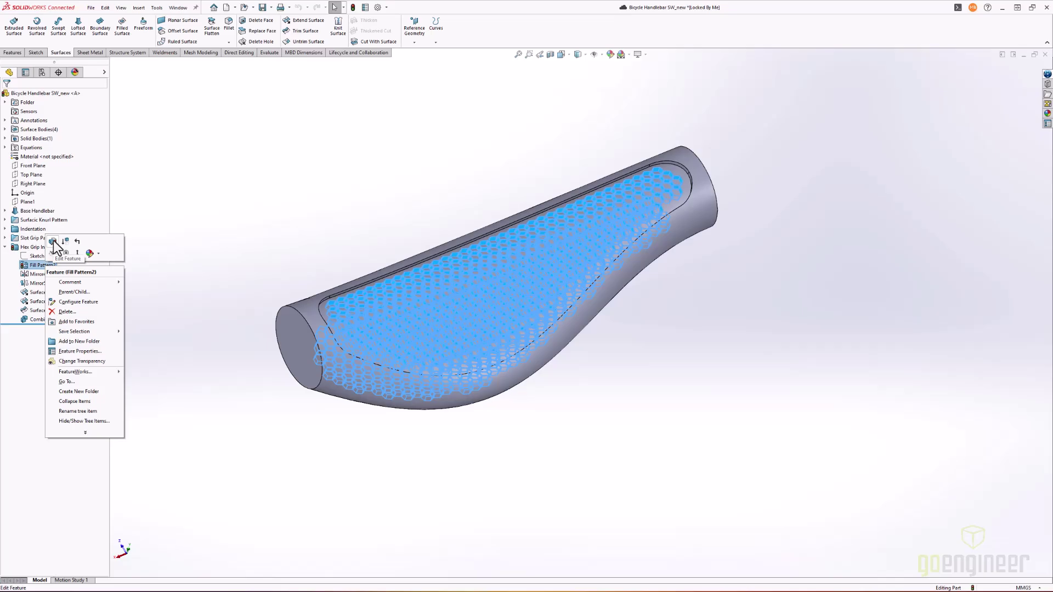
{"action": "left_click", "coordinate": [53, 242]}
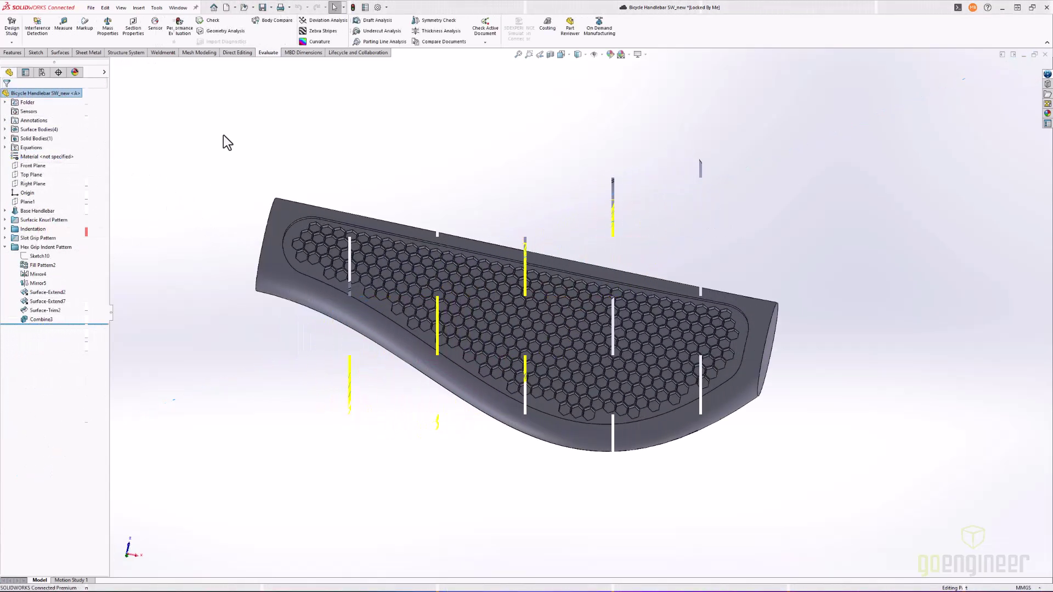
Review the features in the Indentation folder and inspect the hex grip's surfaces with the Curvature display.
{"action": "left_click", "coordinate": [4, 230]}
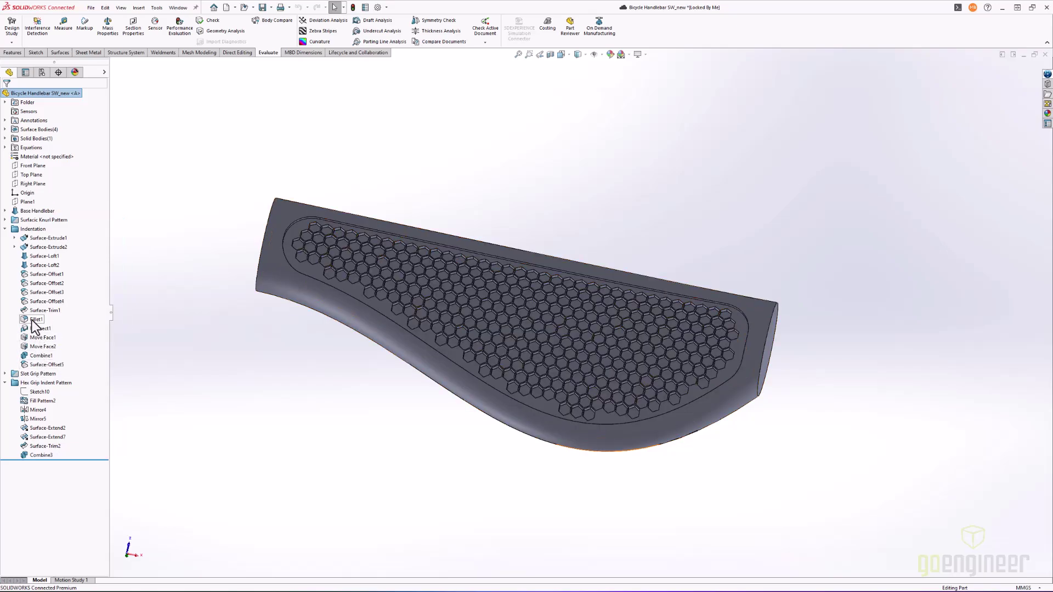
{"action": "left_click", "coordinate": [5, 228]}
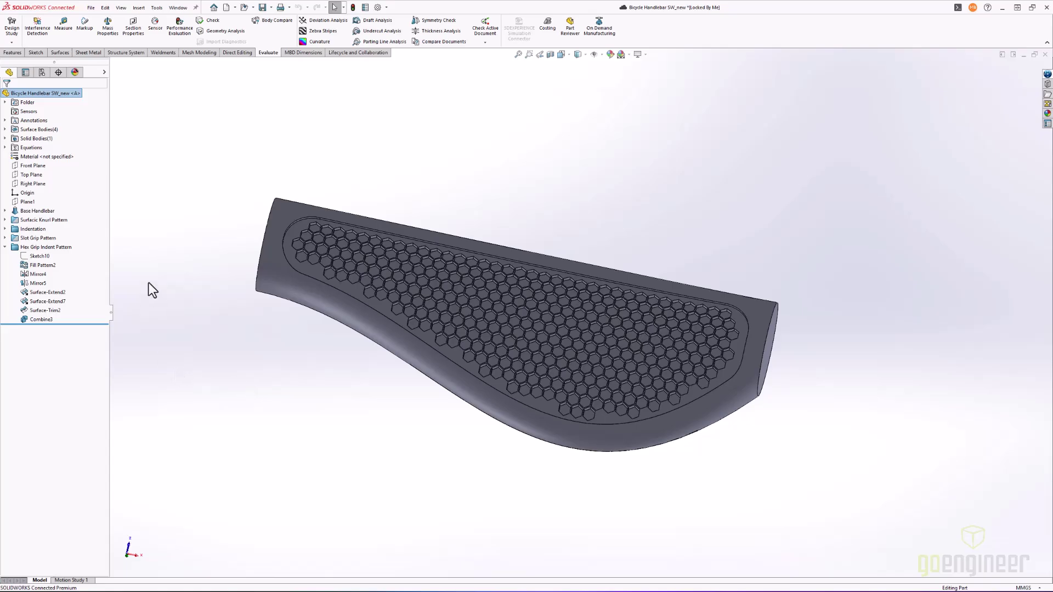
{"action": "left_click", "coordinate": [306, 43]}
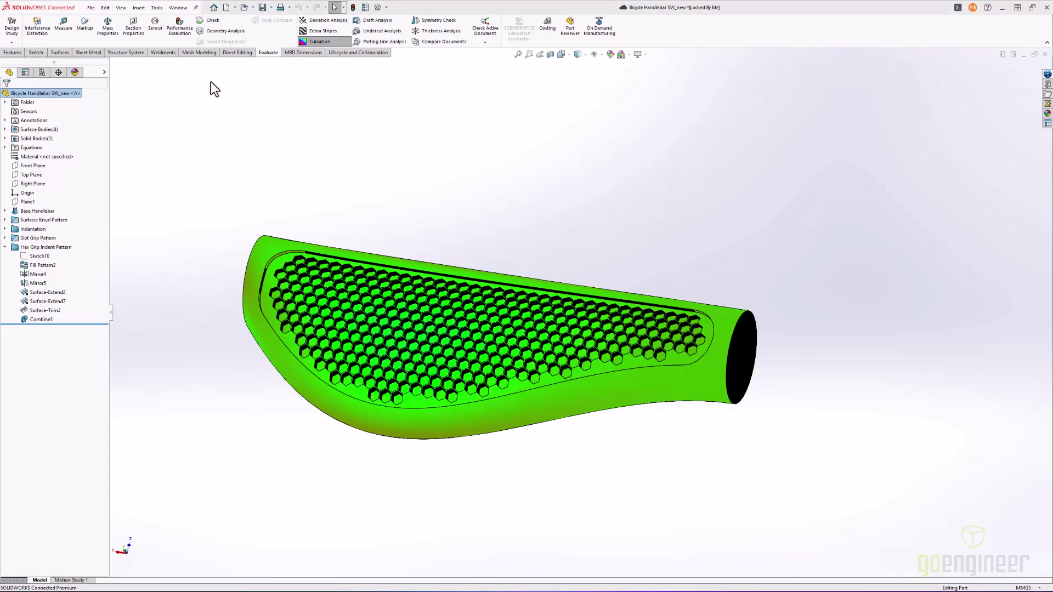
{"action": "left_click", "coordinate": [315, 42]}
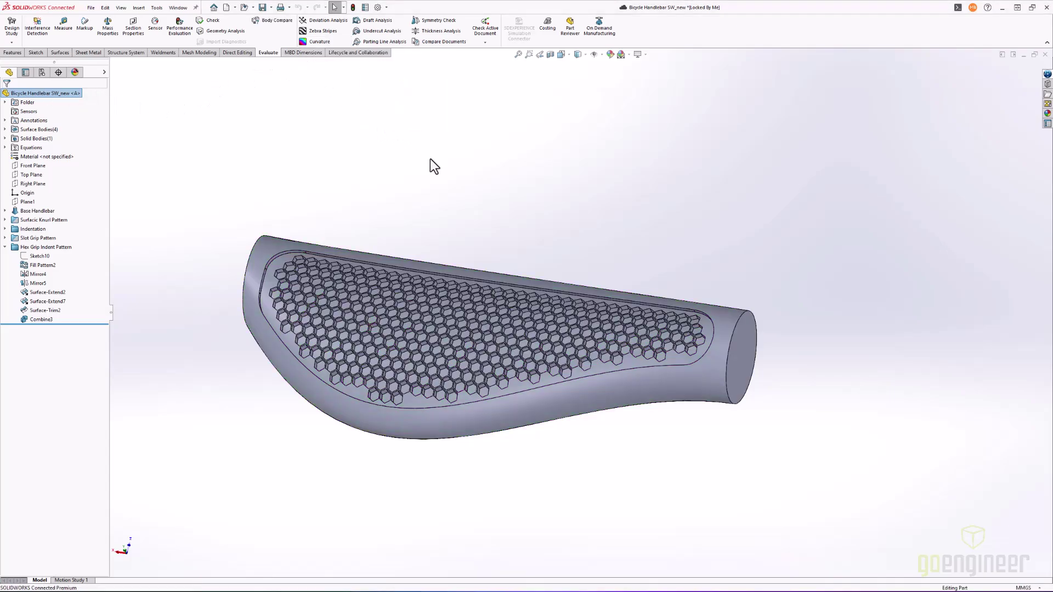
Activate the Indented Grip configuration and list the features in the Slot Grip Pattern folder.
{"action": "left_click", "coordinate": [43, 73]}
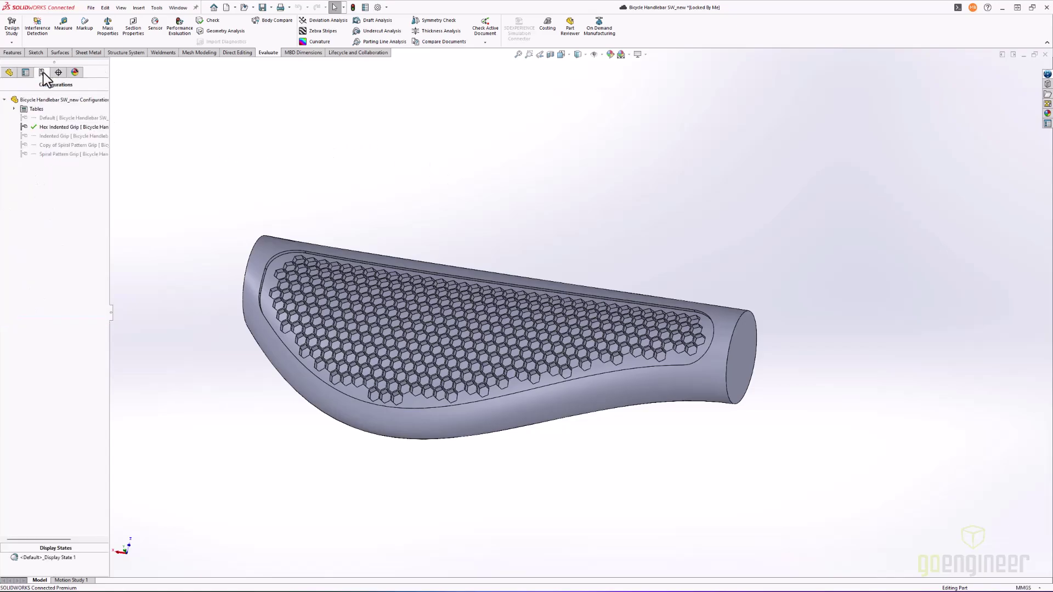
{"action": "double_click", "coordinate": [62, 137]}
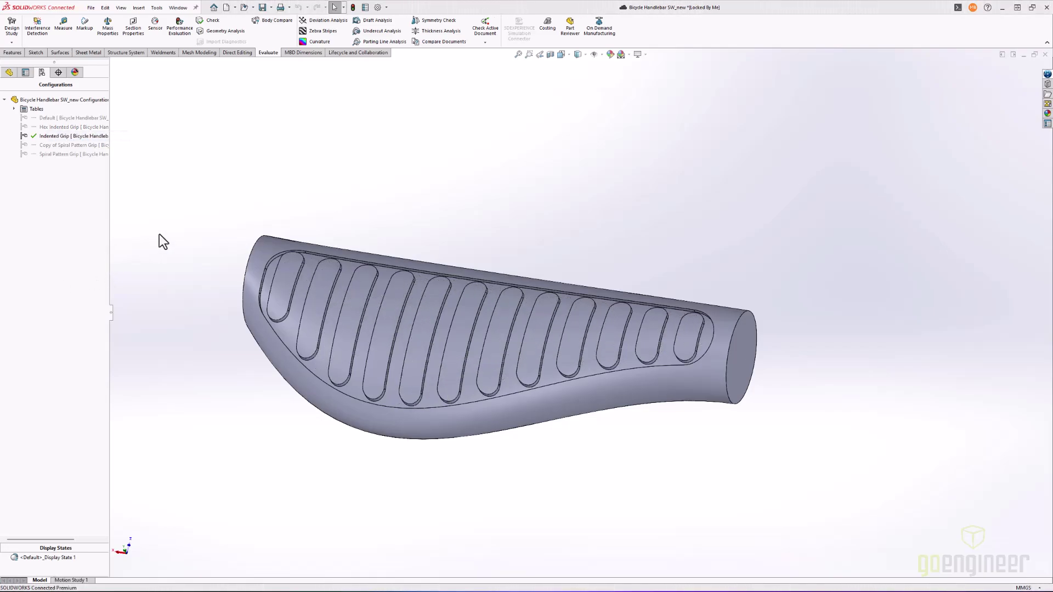
{"action": "left_click", "coordinate": [9, 73]}
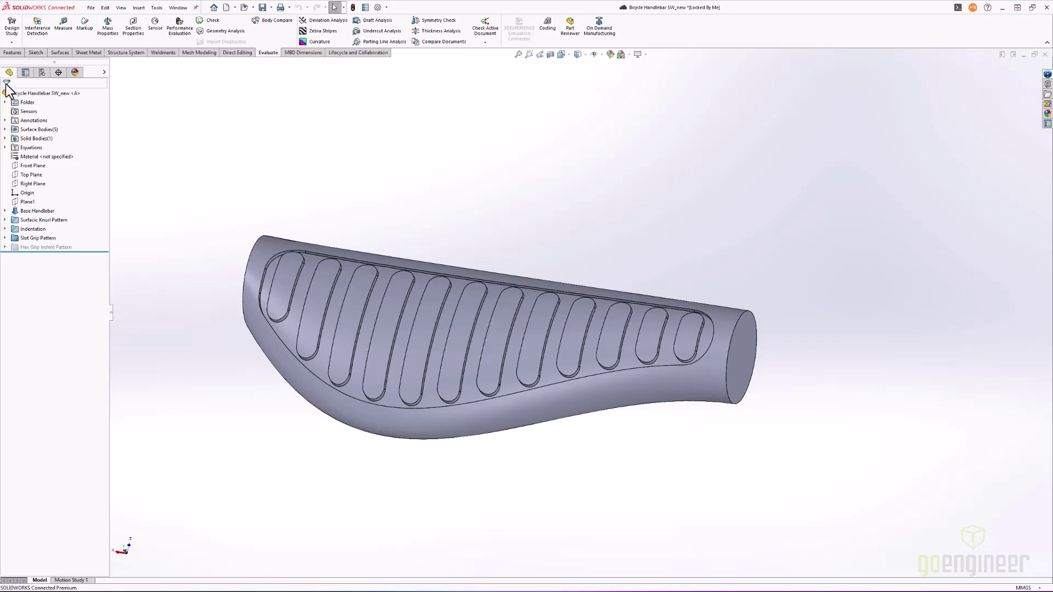
{"action": "left_click", "coordinate": [5, 238]}
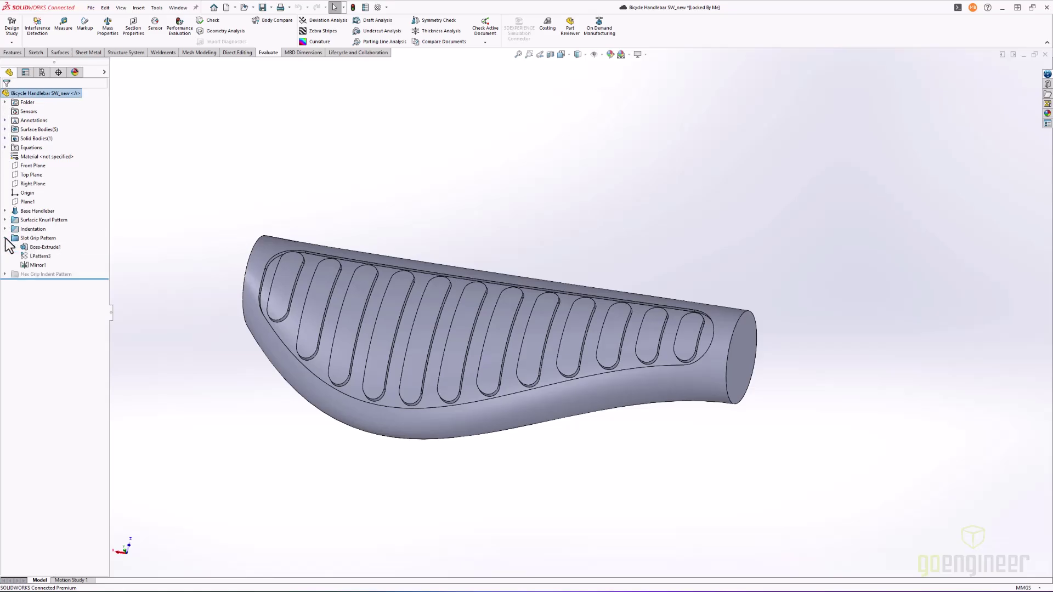
{"action": "mouse_move", "coordinate": [45, 267]}
Inspect the slotted grip's surfaces with the Curvature display, then turn the display off.
{"action": "left_click", "coordinate": [315, 42]}
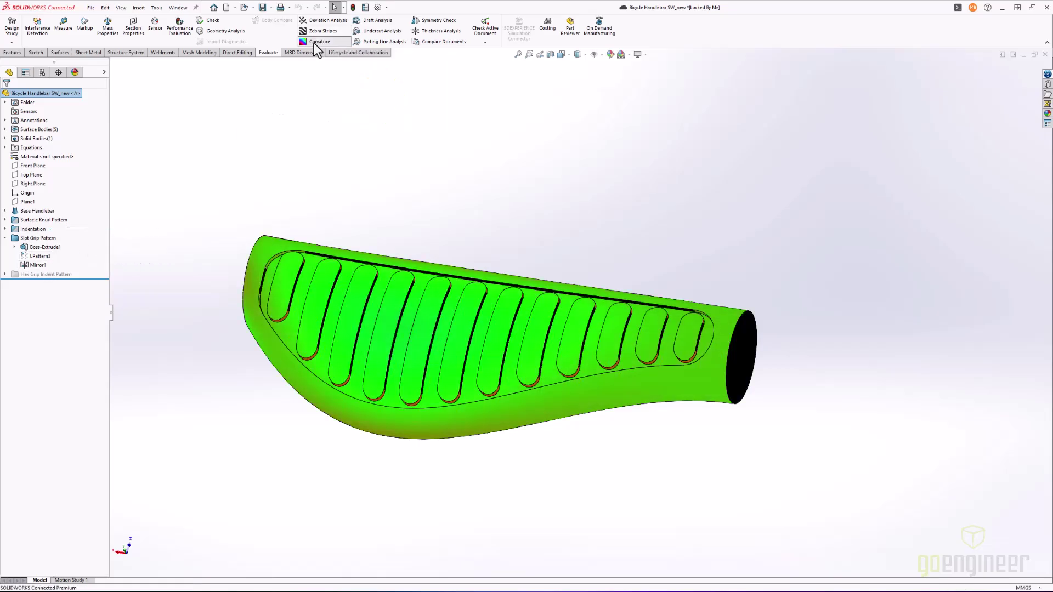
{"action": "middle_click_drag", "start_coordinate": [338, 153], "coordinate": [317, 177]}
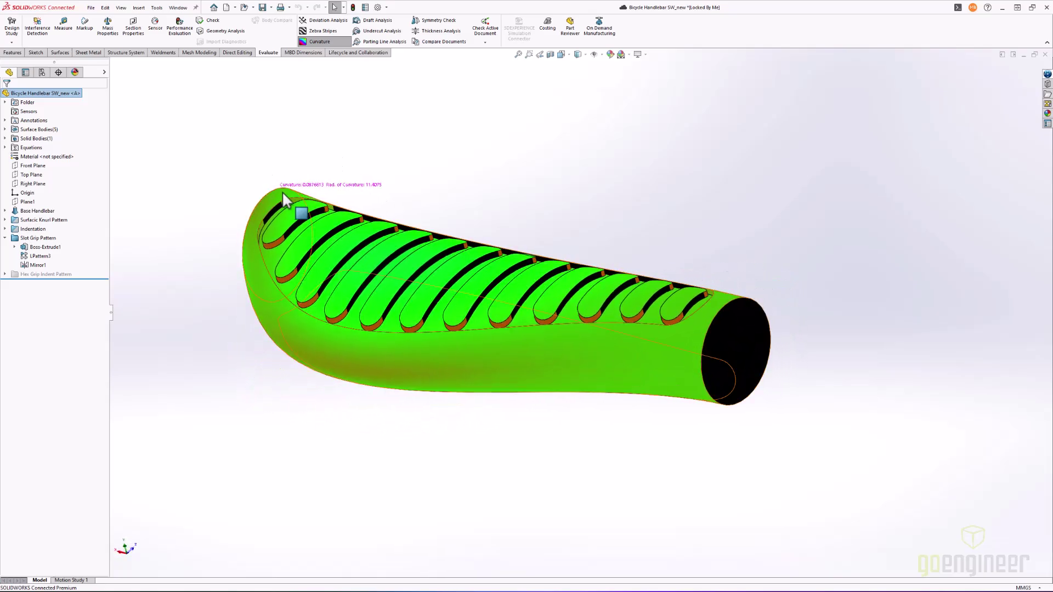
{"action": "middle_click_drag", "start_coordinate": [424, 191], "coordinate": [410, 172]}
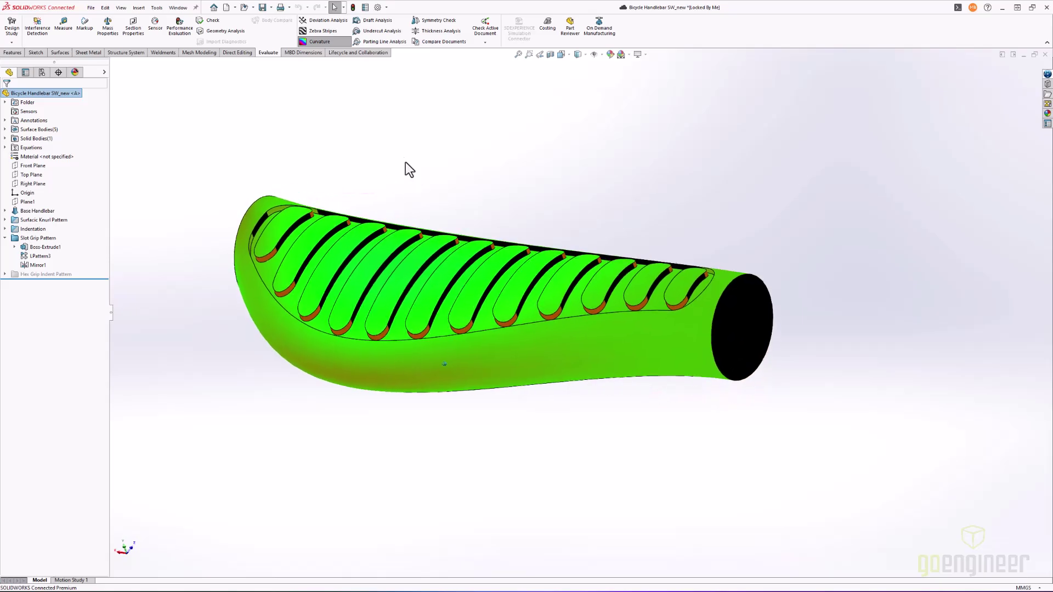
{"action": "left_click", "coordinate": [319, 41]}
Edit the sketch of Boss-Extrude1 in the Slot Grip Pattern, setting the slot's horizontal distance from the indentation's end to 50 mm.
{"action": "left_click", "coordinate": [39, 256]}
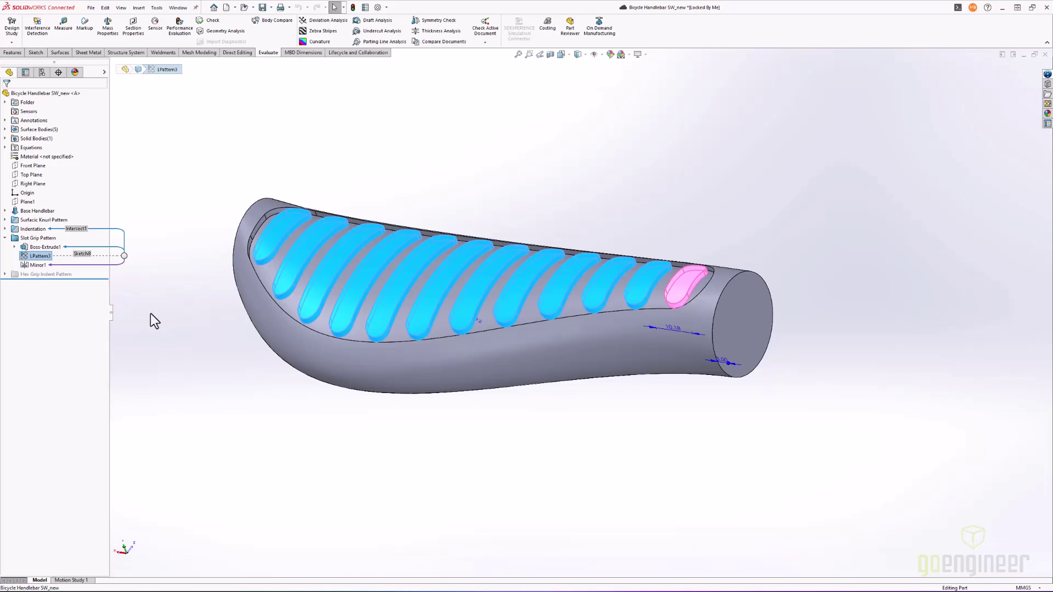
{"action": "right_click", "coordinate": [42, 249]}
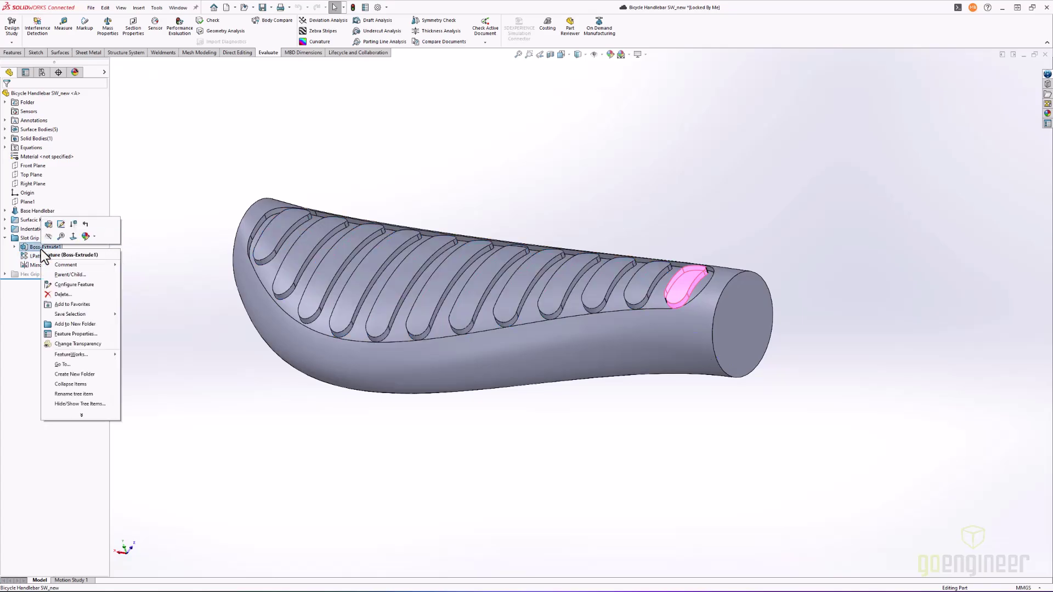
{"action": "left_click", "coordinate": [61, 224]}
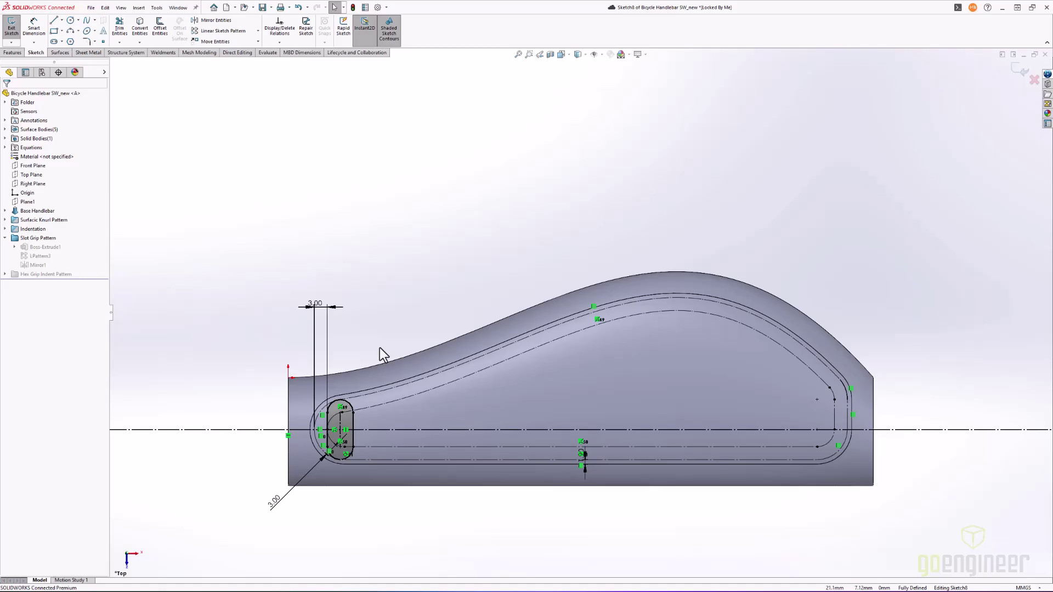
{"action": "double_click", "coordinate": [321, 307]}
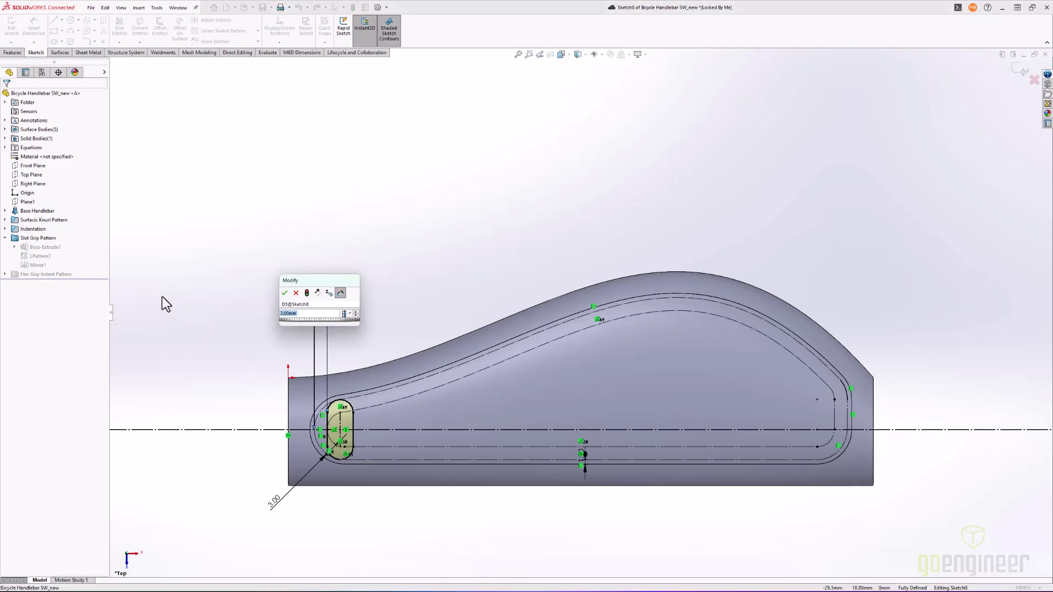
{"action": "type", "text": "50"}
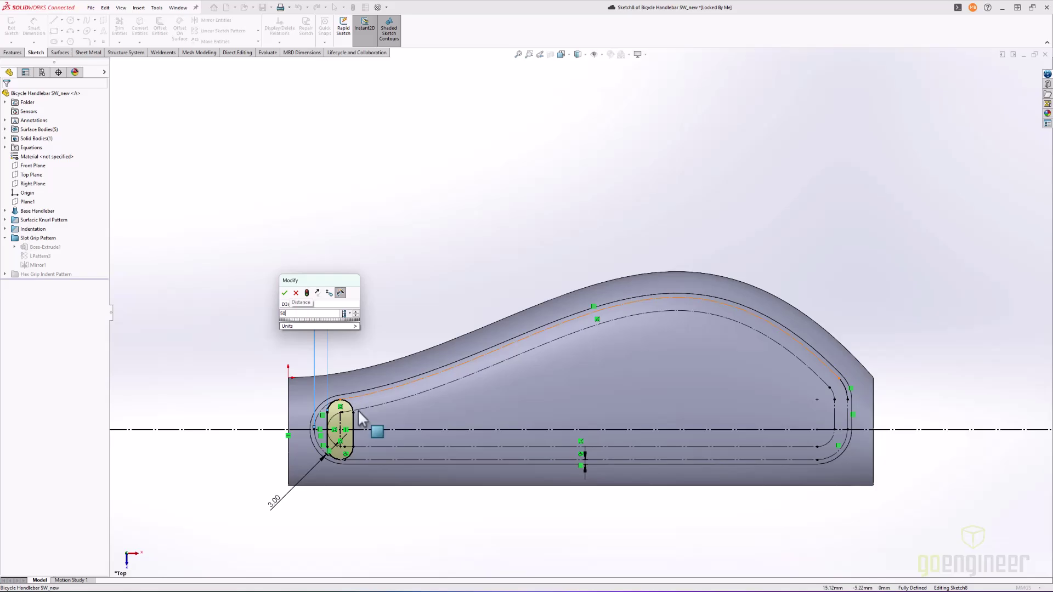
{"action": "left_click", "coordinate": [285, 294]}
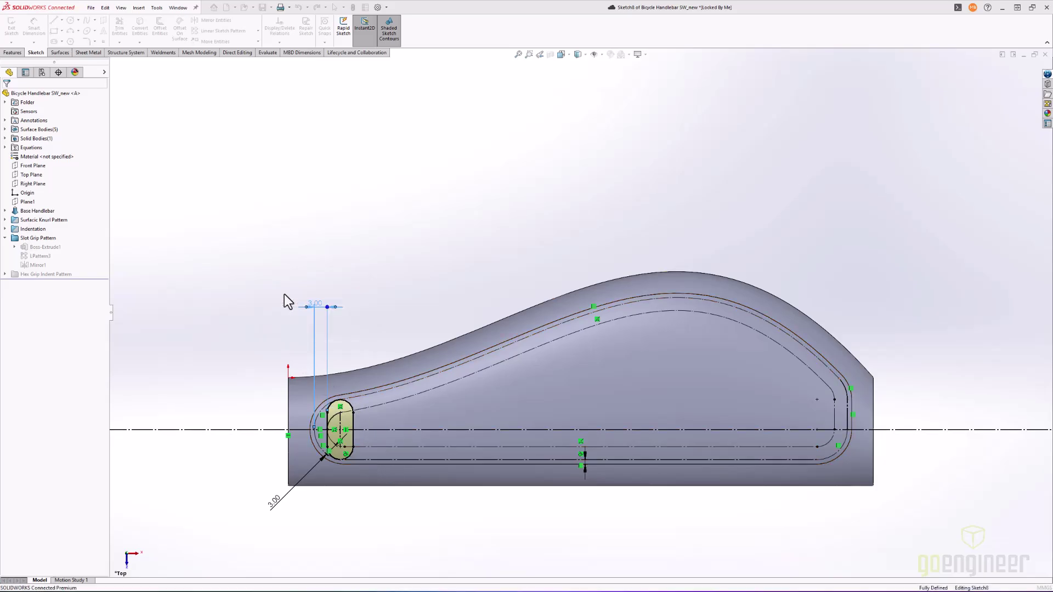
Exit the Boss-Extrude1 sketch and discard the changes made to it.
{"action": "left_click", "coordinate": [245, 300]}
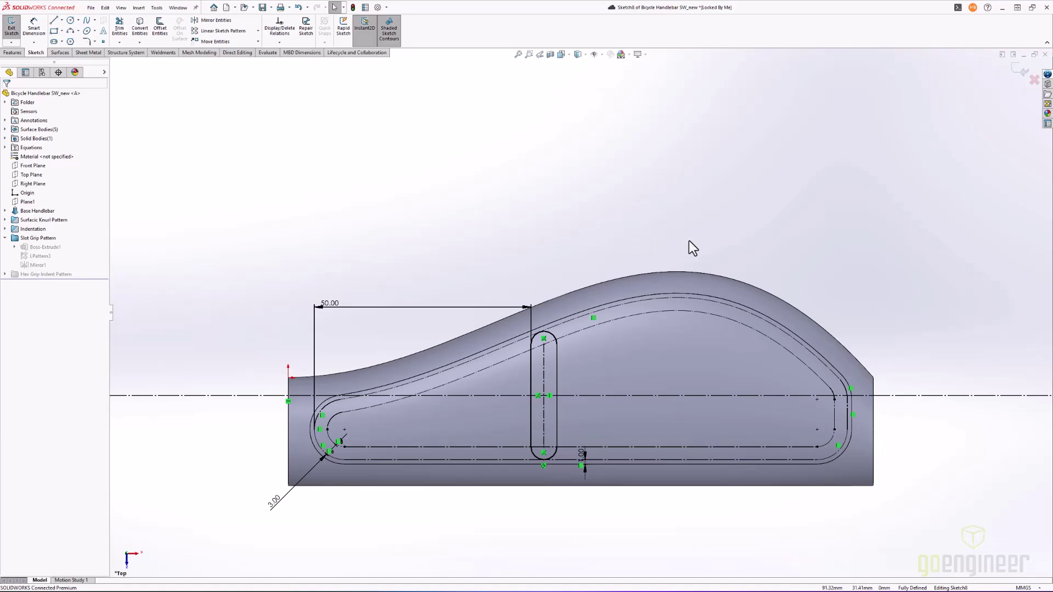
{"action": "left_click", "coordinate": [1035, 82]}
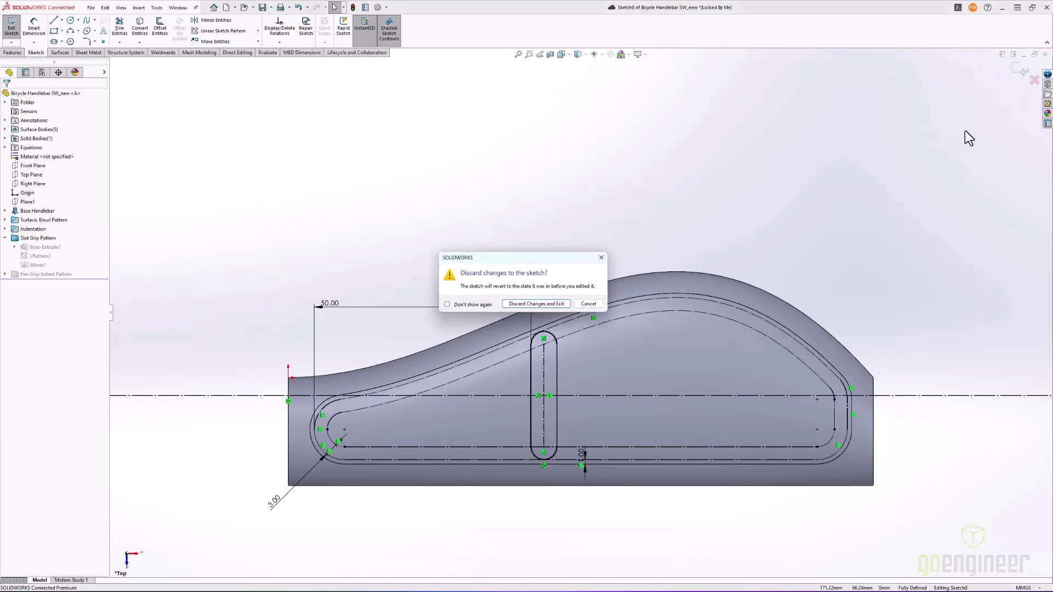
{"action": "left_click", "coordinate": [551, 301]}
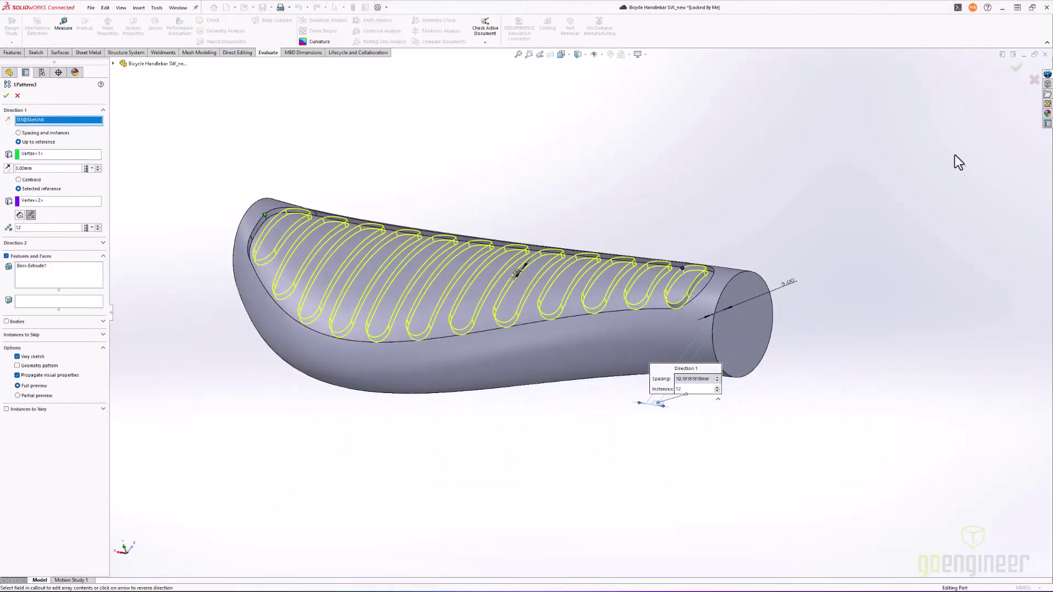
Review the direction, spacing and patterned feature in the LPattern3 definition, moving the spacing callout clear of the grip.
{"action": "left_click_drag", "start_coordinate": [669, 386], "coordinate": [710, 460]}
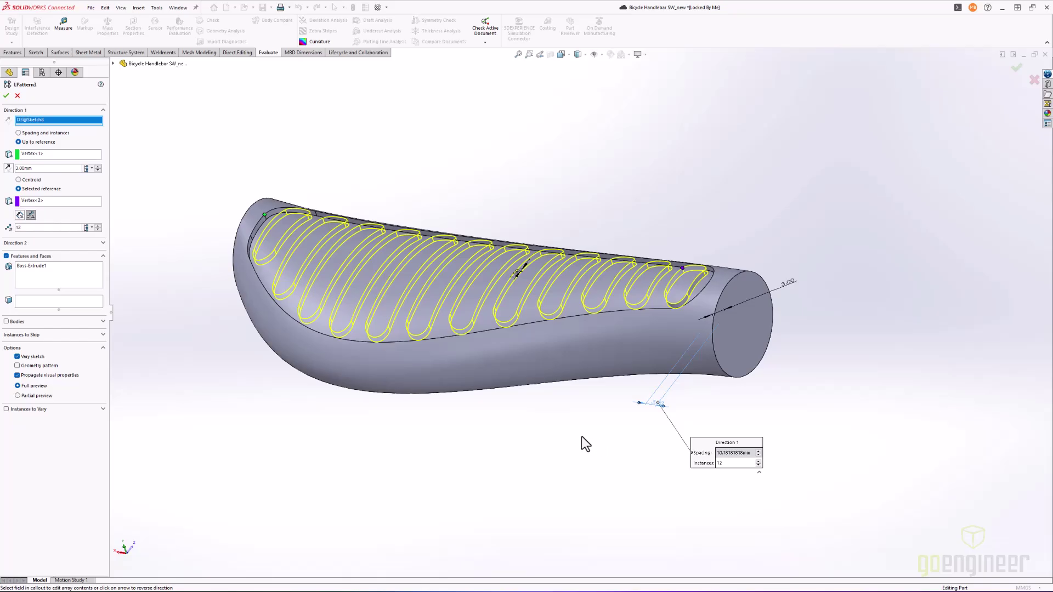
{"action": "left_click", "coordinate": [51, 272]}
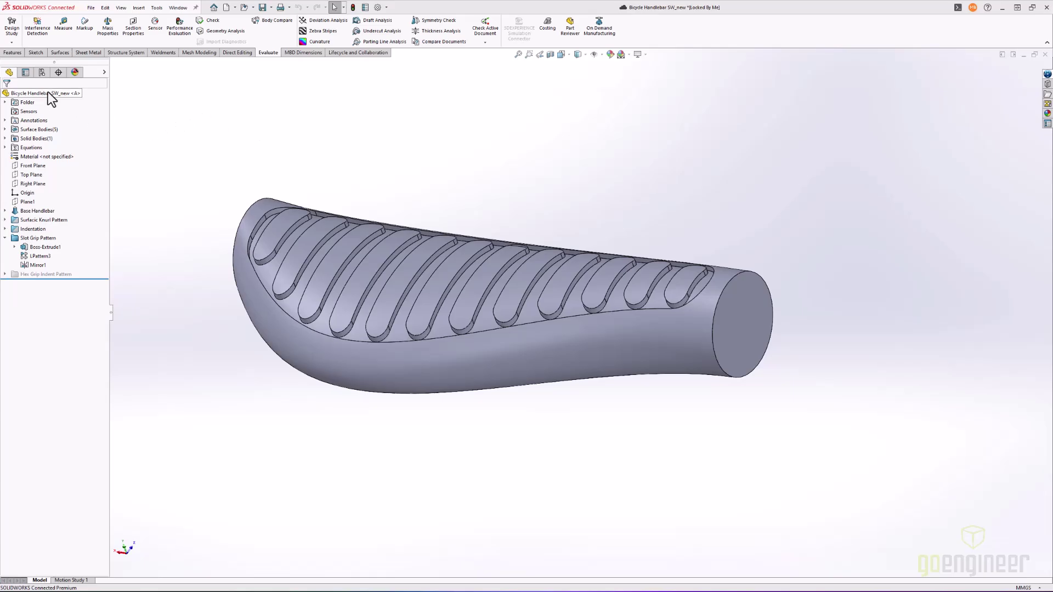
Activate the Copy of Spiral Pattern Grip configuration and list the features in the Surfacic Knurl Pattern folder.
{"action": "left_click", "coordinate": [41, 71]}
{"action": "double_click", "coordinate": [82, 145]}
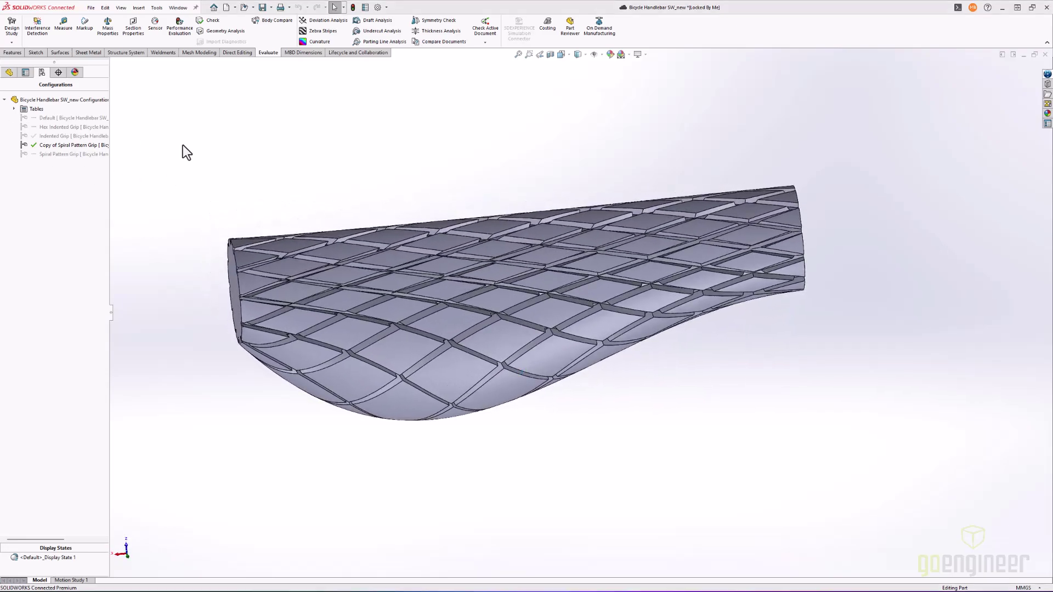
{"action": "left_click", "coordinate": [10, 71]}
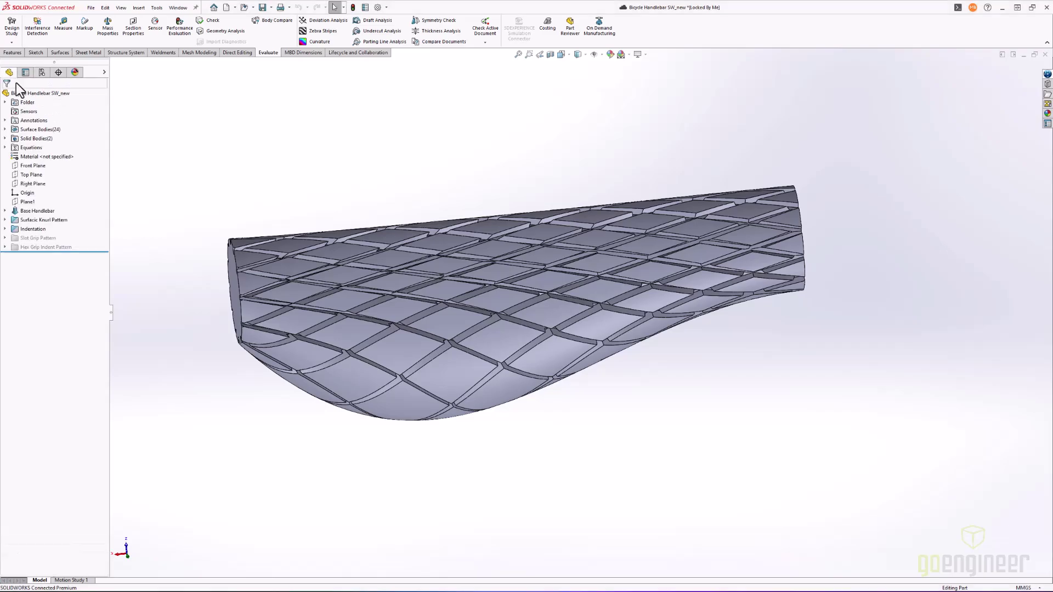
{"action": "left_click", "coordinate": [5, 221]}
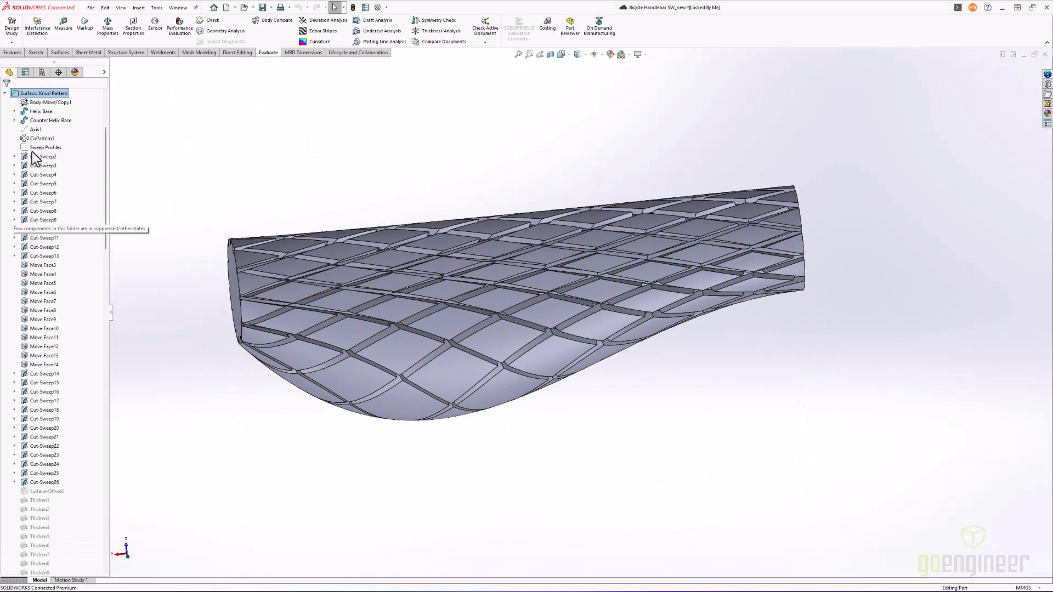
Inspect the twist settings in the Helix Base sweep definition and close it without changes.
{"action": "left_click", "coordinate": [38, 112]}
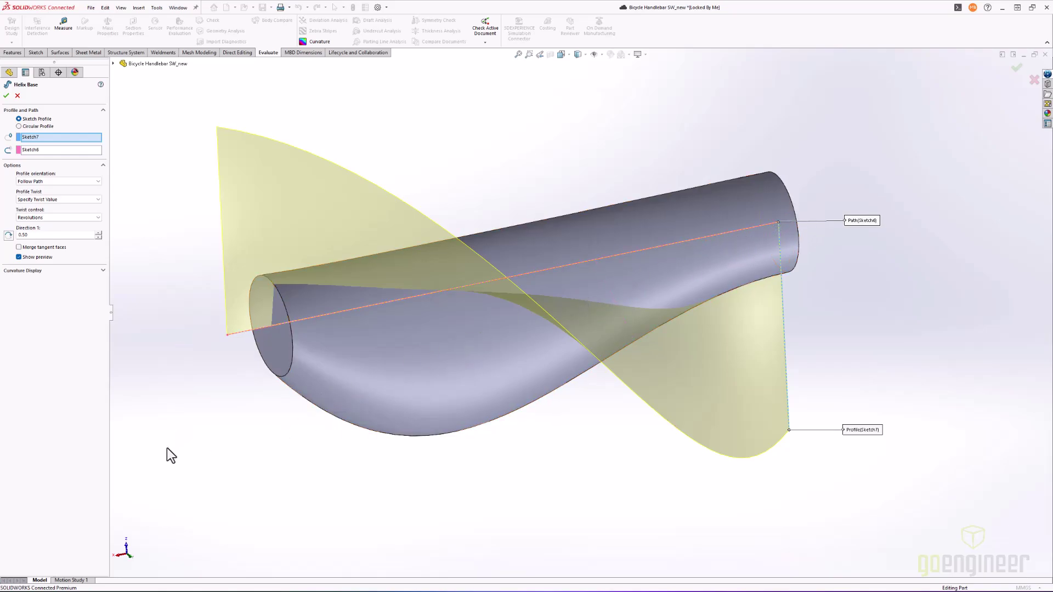
{"action": "double_click", "coordinate": [27, 235]}
{"action": "left_click", "coordinate": [169, 467]}
{"action": "left_click", "coordinate": [18, 96]}
Examine the Counter Helix Base and the circular pattern of helix surfaces around the grip.
{"action": "mouse_move", "coordinate": [46, 148]}
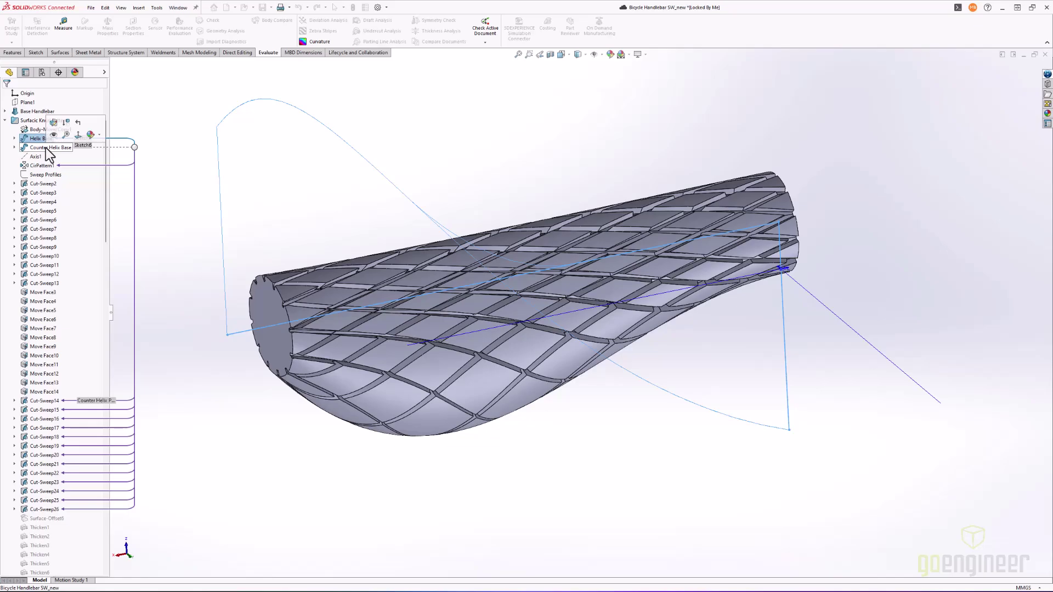
{"action": "left_click", "coordinate": [46, 148]}
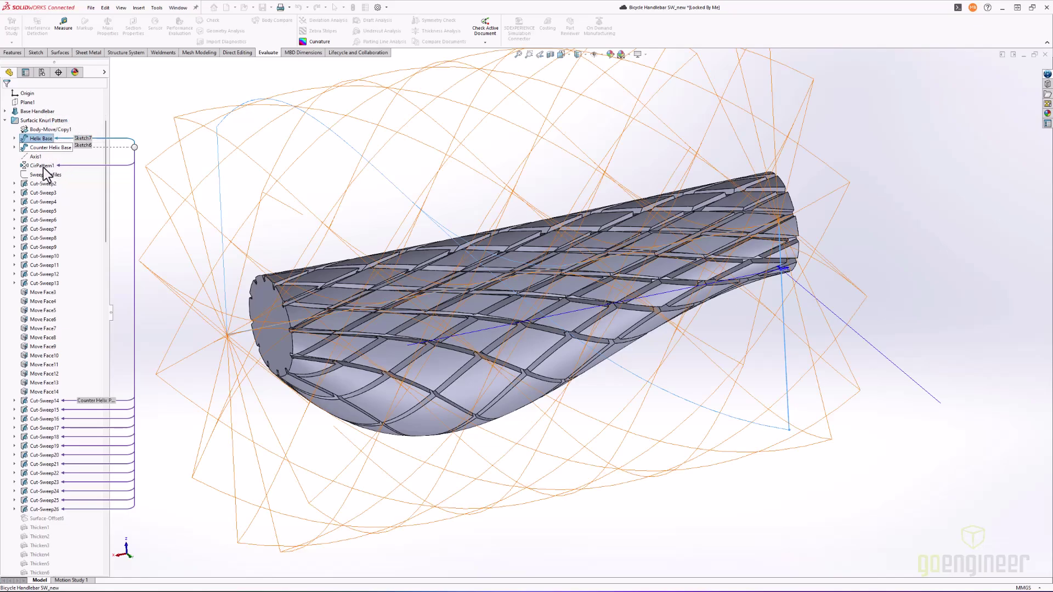
{"action": "left_click", "coordinate": [161, 338]}
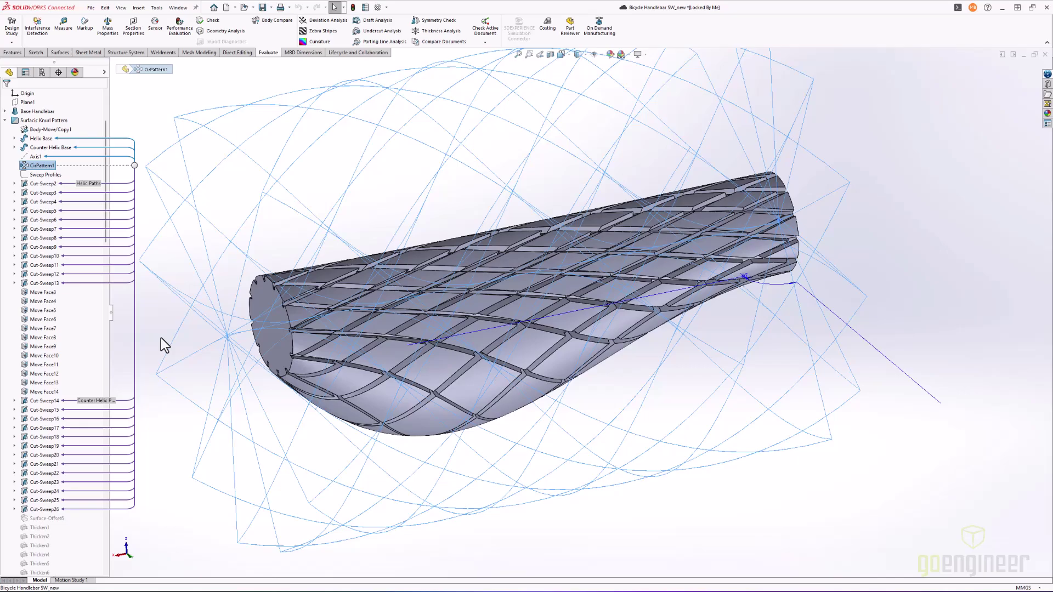
Highlight the Sweep Profiles sketch and examine its profiles around the end of the grip, clearing the selection when done.
{"action": "left_click", "coordinate": [57, 176]}
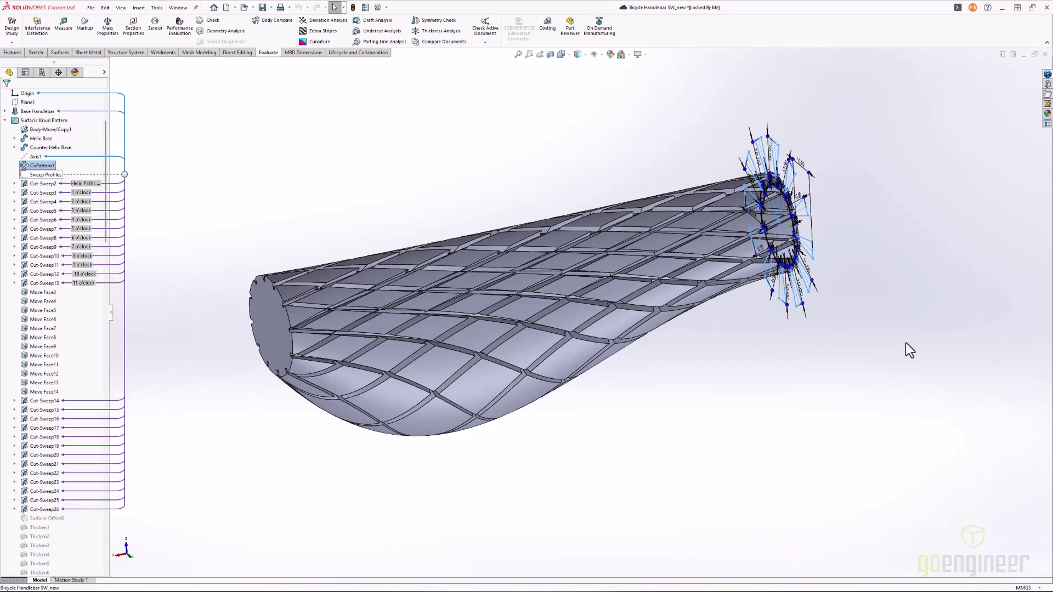
{"action": "left_click", "coordinate": [903, 373]}
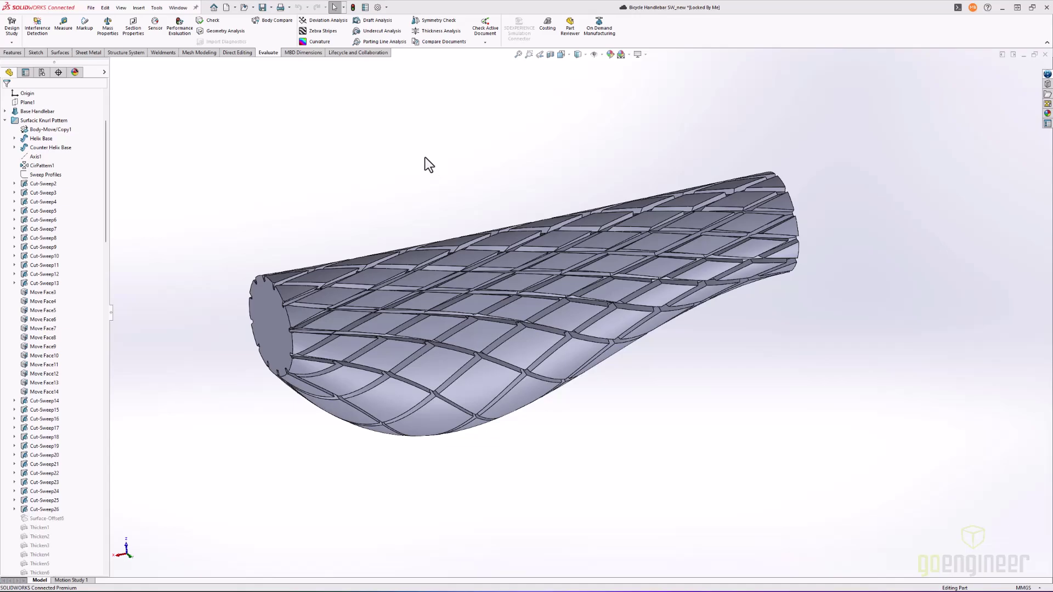
{"action": "left_click", "coordinate": [46, 178]}
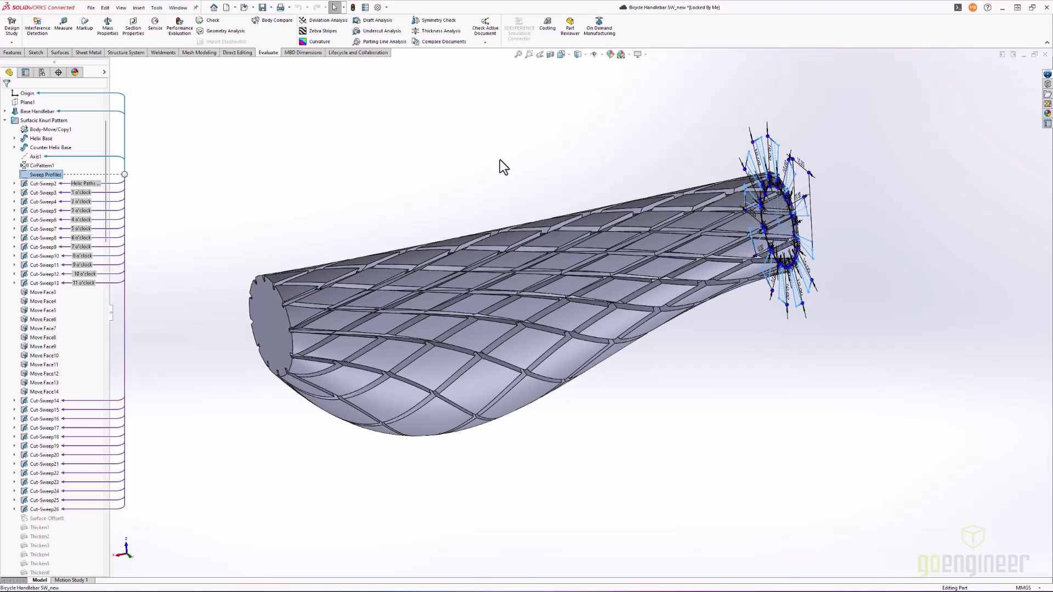
{"action": "middle_click_drag", "start_coordinate": [483, 210], "coordinate": [501, 144]}
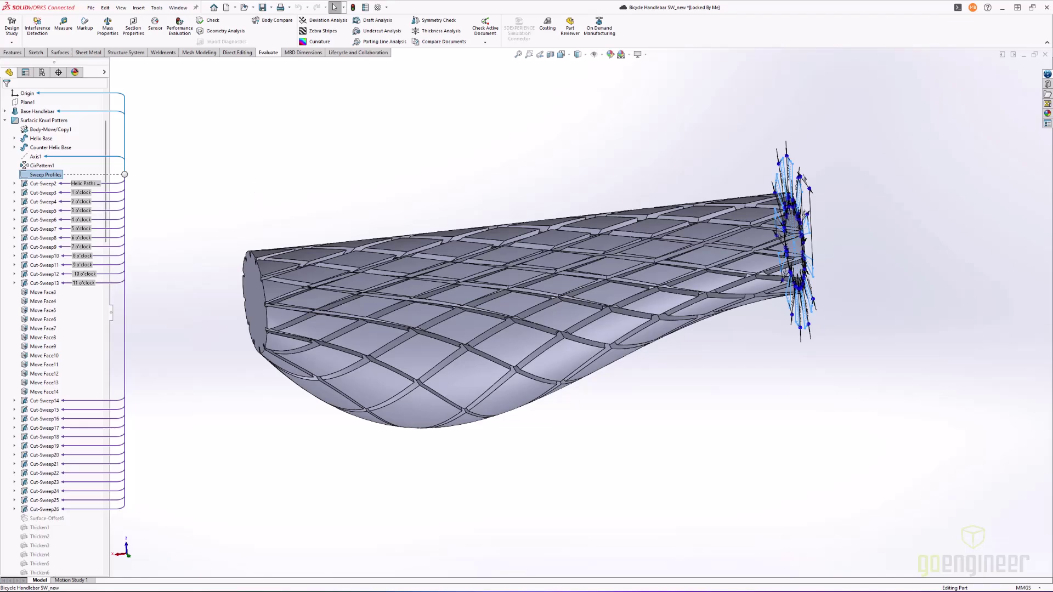
{"action": "left_click", "coordinate": [344, 153]}
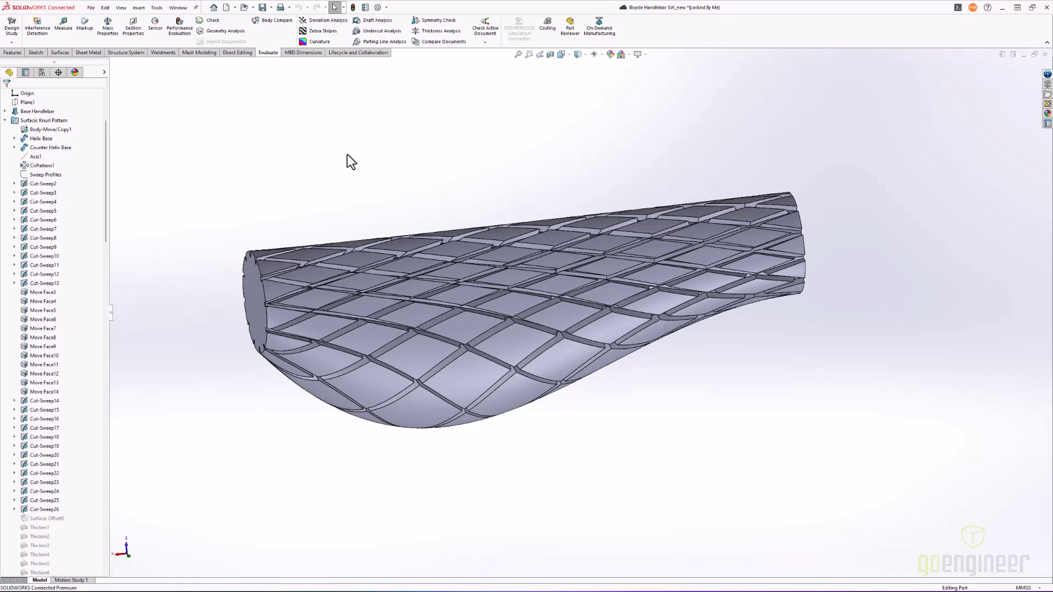
Inspect the knurled grip's surfaces and grooves with the Curvature display, and turn the display off when done.
{"action": "left_click", "coordinate": [330, 43]}
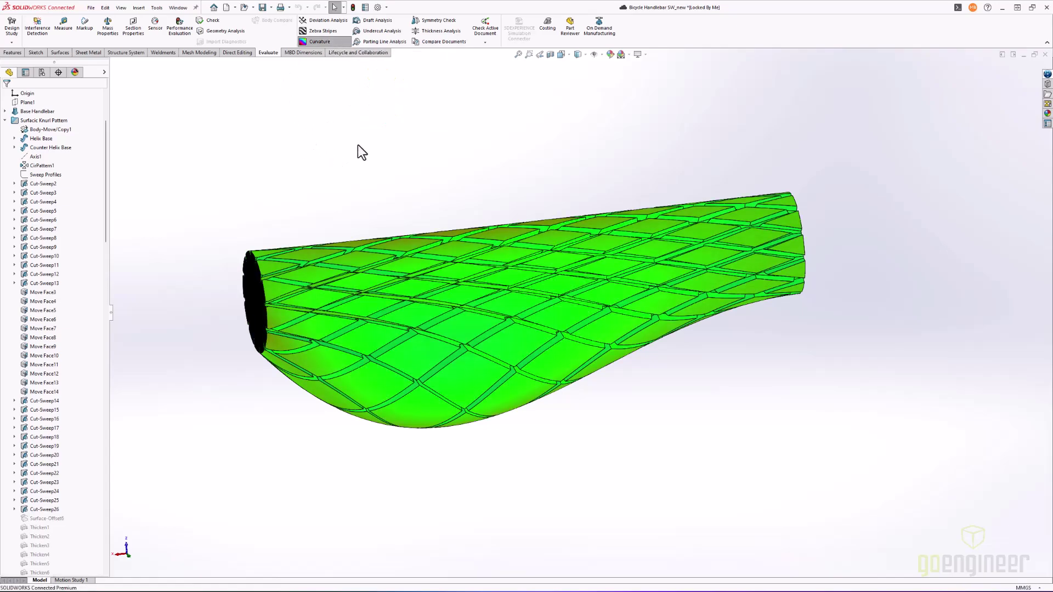
{"action": "middle_click_drag", "start_coordinate": [332, 183], "coordinate": [469, 274]}
{"action": "scroll", "coordinate": [650, 359], "scroll_direction": "down", "scroll_amount": 6}
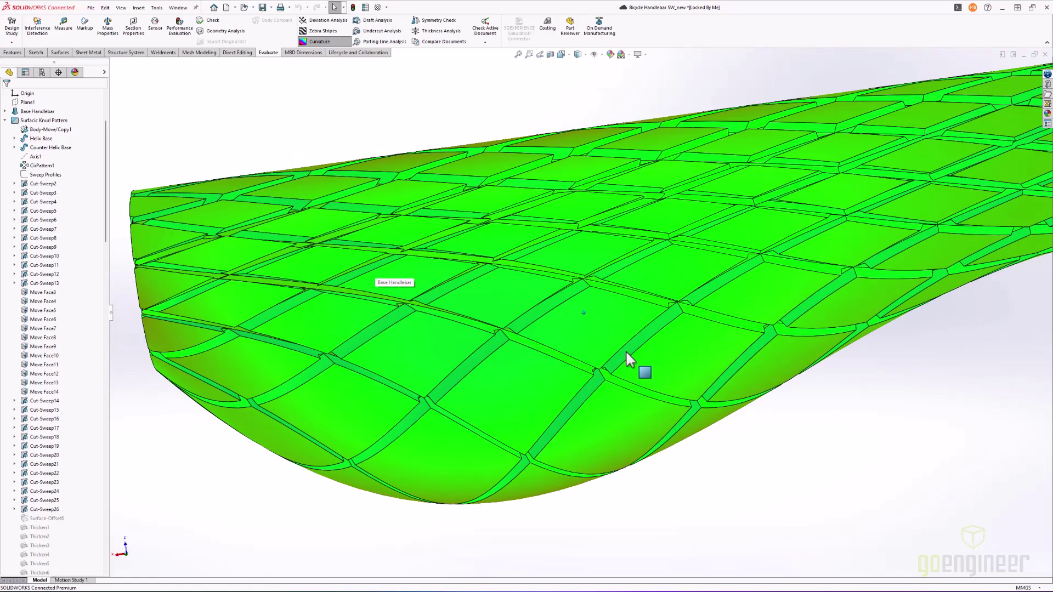
{"action": "scroll", "coordinate": [626, 351], "scroll_direction": "down", "scroll_amount": 3}
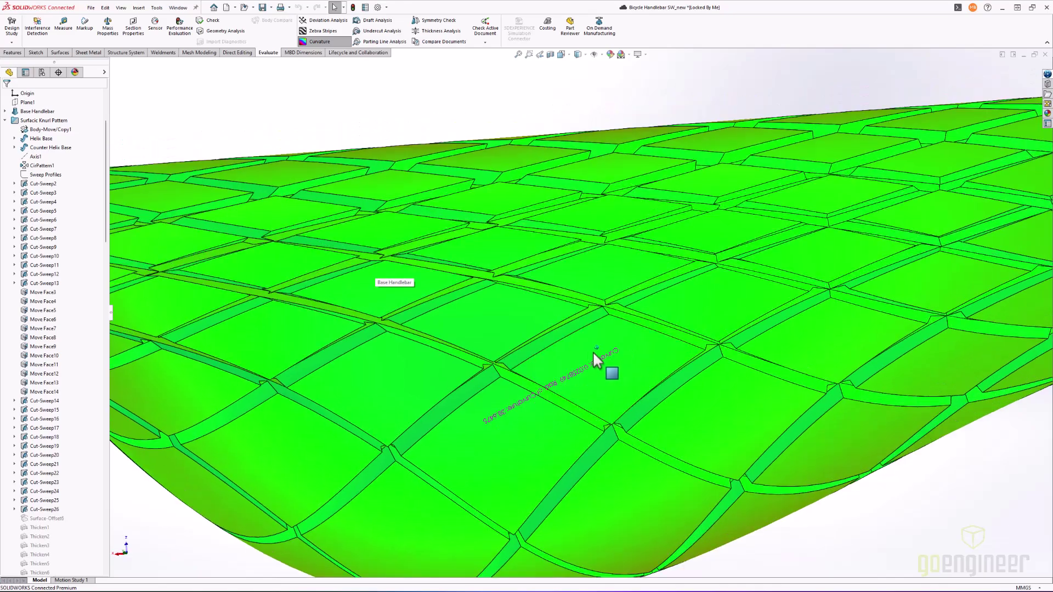
{"action": "middle_click_drag", "start_coordinate": [505, 307], "coordinate": [488, 240]}
{"action": "scroll", "coordinate": [609, 292], "scroll_direction": "down", "scroll_amount": 5}
{"action": "scroll", "coordinate": [489, 235], "scroll_direction": "up", "scroll_amount": 8}
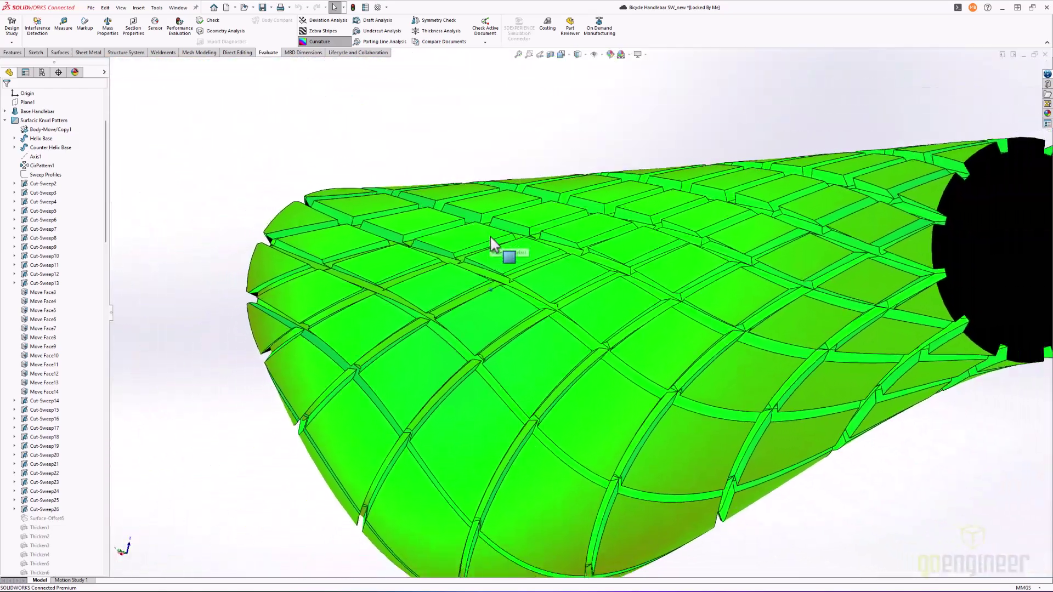
{"action": "scroll", "coordinate": [490, 237], "scroll_direction": "up", "scroll_amount": 3}
{"action": "middle_click_drag", "start_coordinate": [491, 237], "coordinate": [494, 139]}
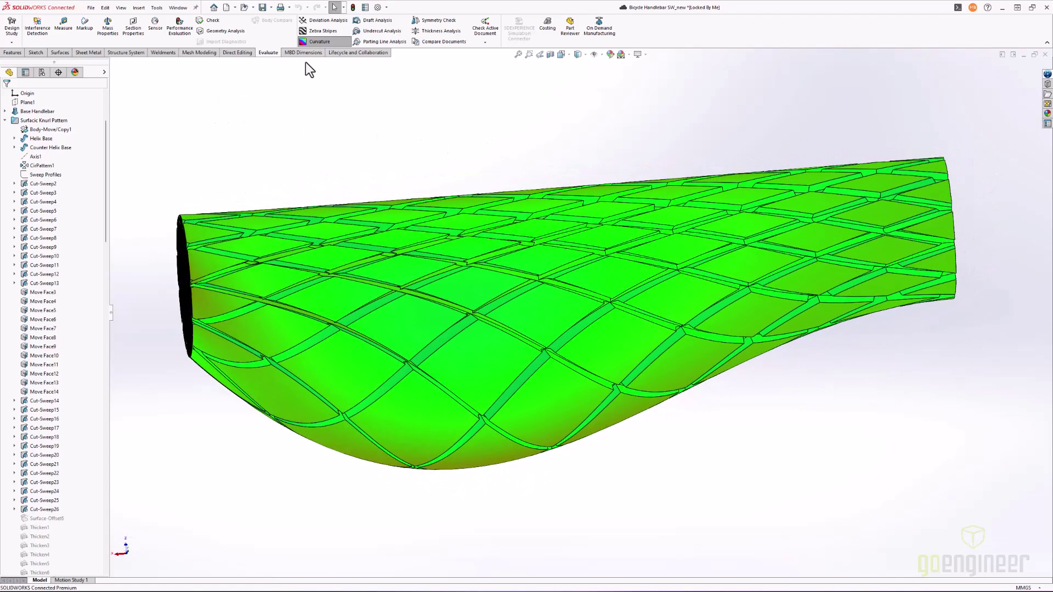
{"action": "left_click", "coordinate": [330, 41]}
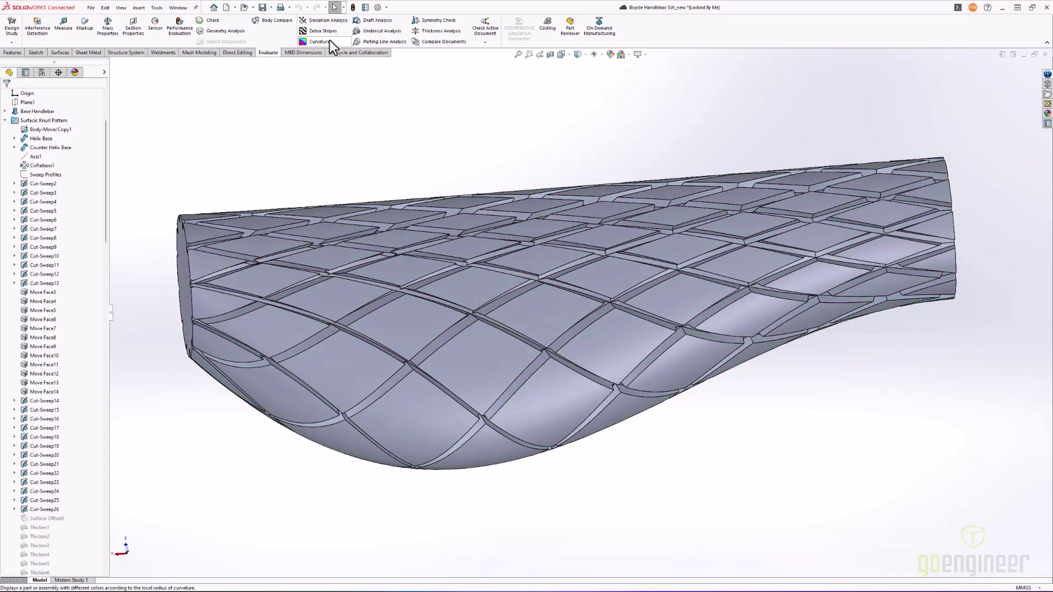
Activate the Spiral Pattern Grip configuration and expand the Surfacic Knurl Pattern folder.
{"action": "left_click", "coordinate": [42, 73]}
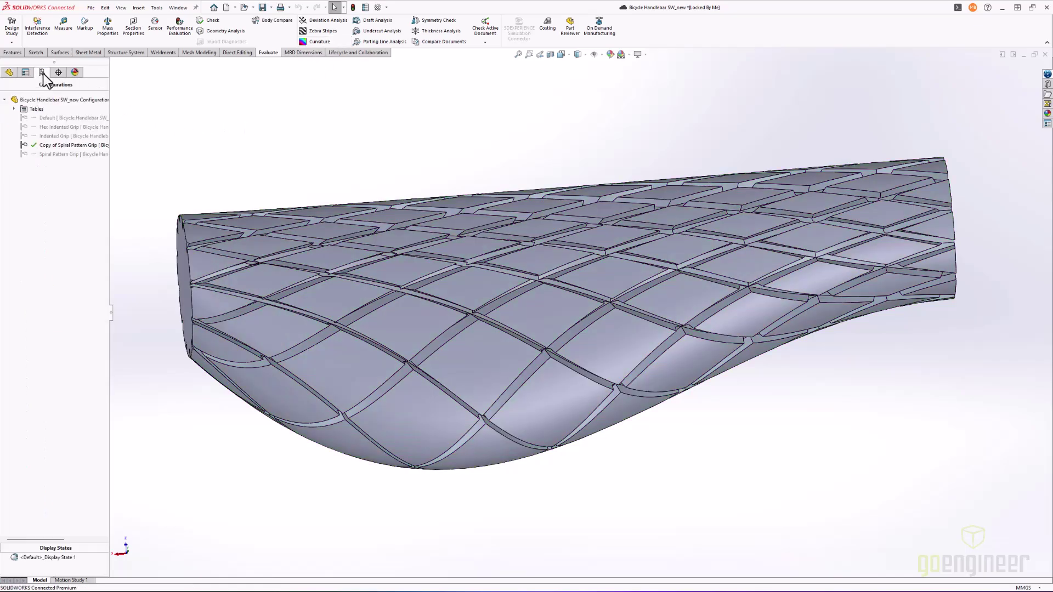
{"action": "double_click", "coordinate": [51, 155]}
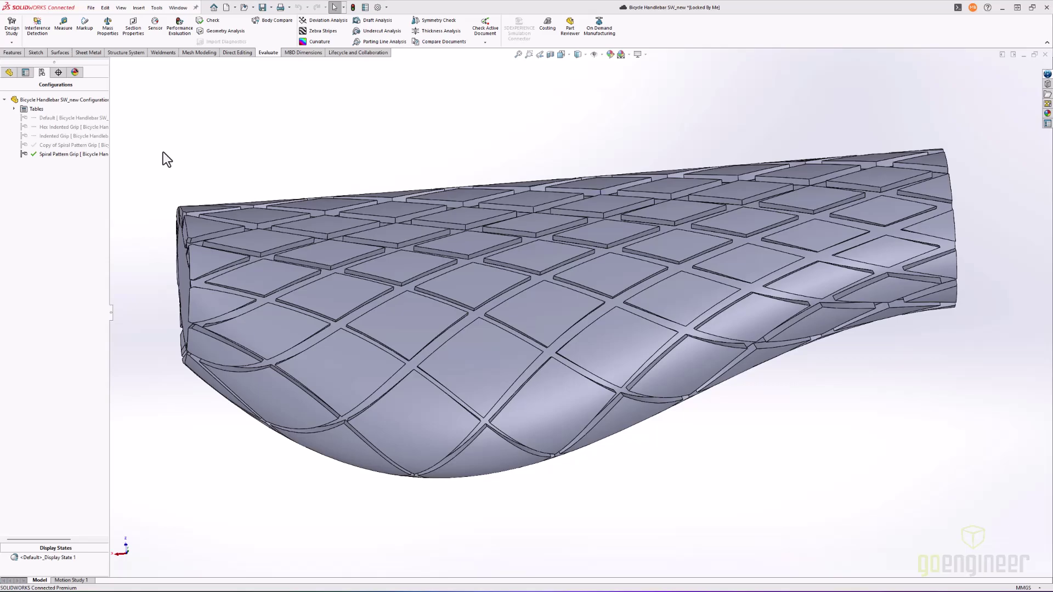
{"action": "left_click", "coordinate": [11, 73]}
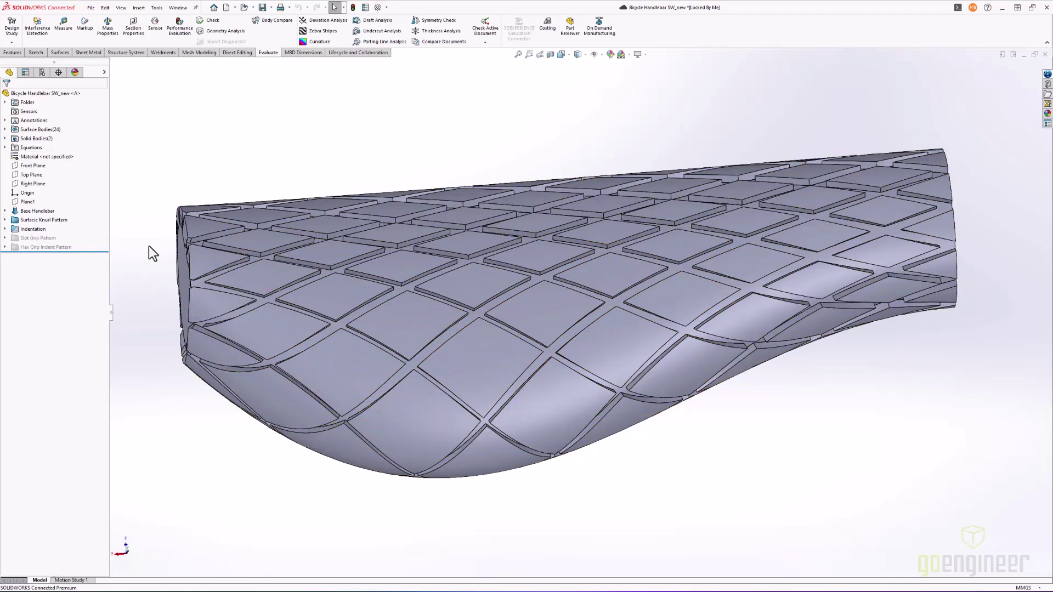
{"action": "left_click", "coordinate": [5, 220]}
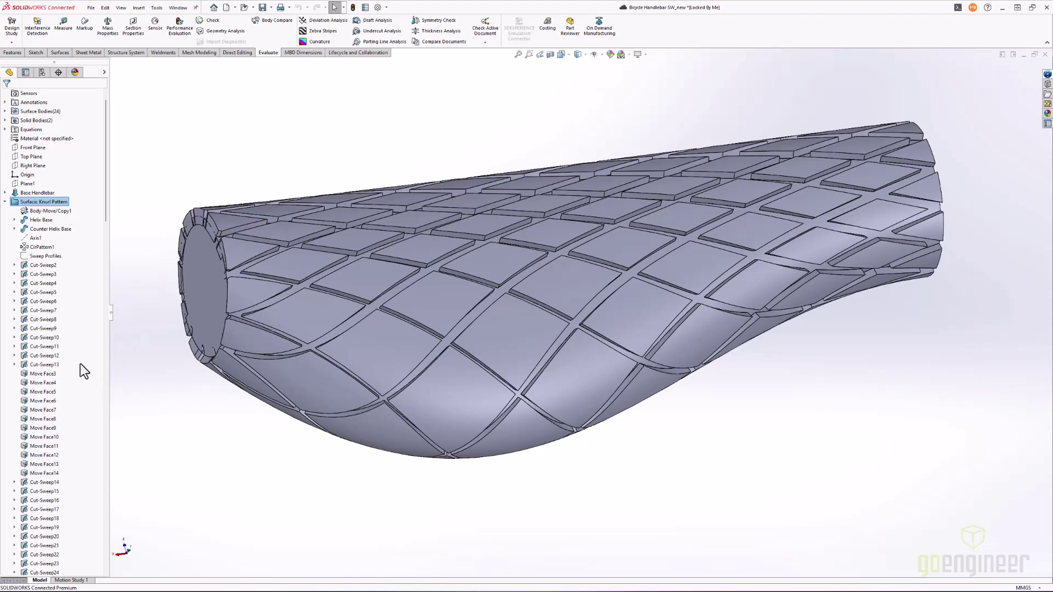
Examine the sequence of Cut-Sweep, Move Face, Surface-Offset and Thicken features in the Surfacic Knurl Pattern folder.
{"action": "scroll", "coordinate": [83, 344], "scroll_direction": "down", "scroll_amount": 2}
{"action": "scroll", "coordinate": [82, 345], "scroll_direction": "down", "scroll_amount": 7}
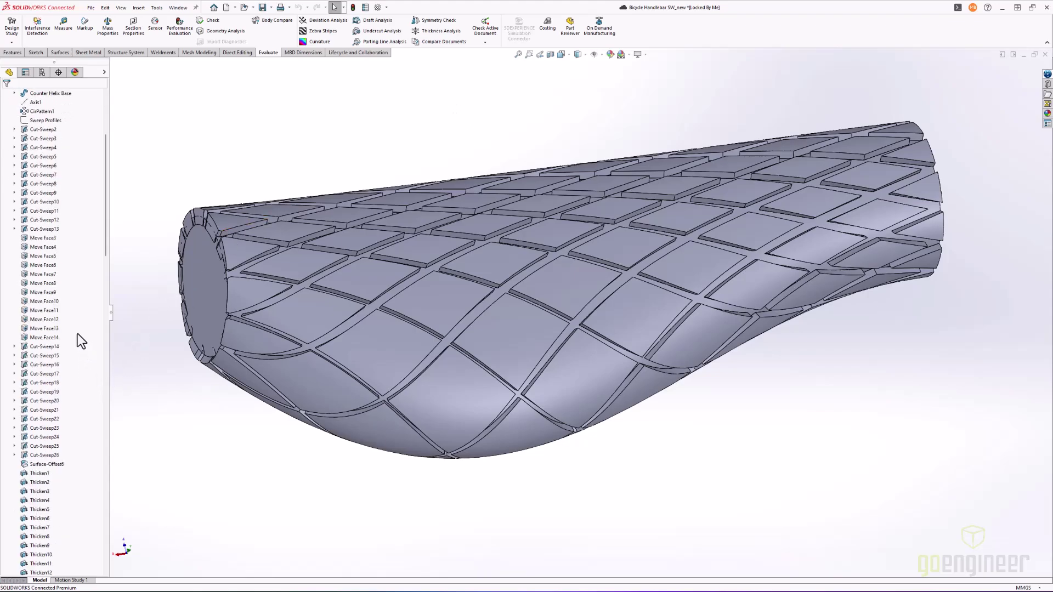
{"action": "scroll", "coordinate": [70, 320], "scroll_direction": "down", "scroll_amount": 6}
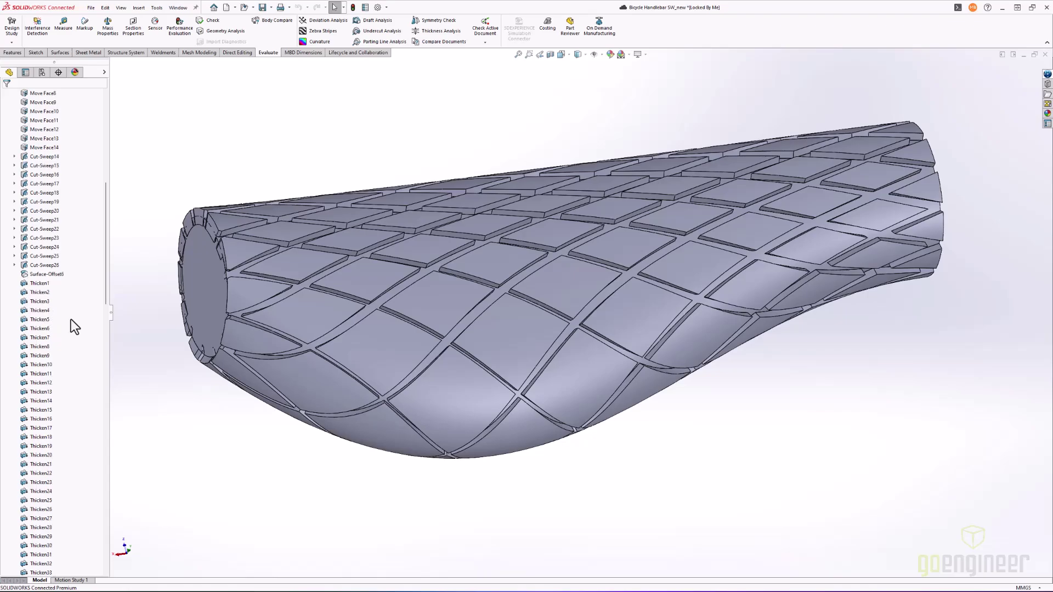
{"action": "scroll", "coordinate": [72, 317], "scroll_direction": "down", "scroll_amount": 4}
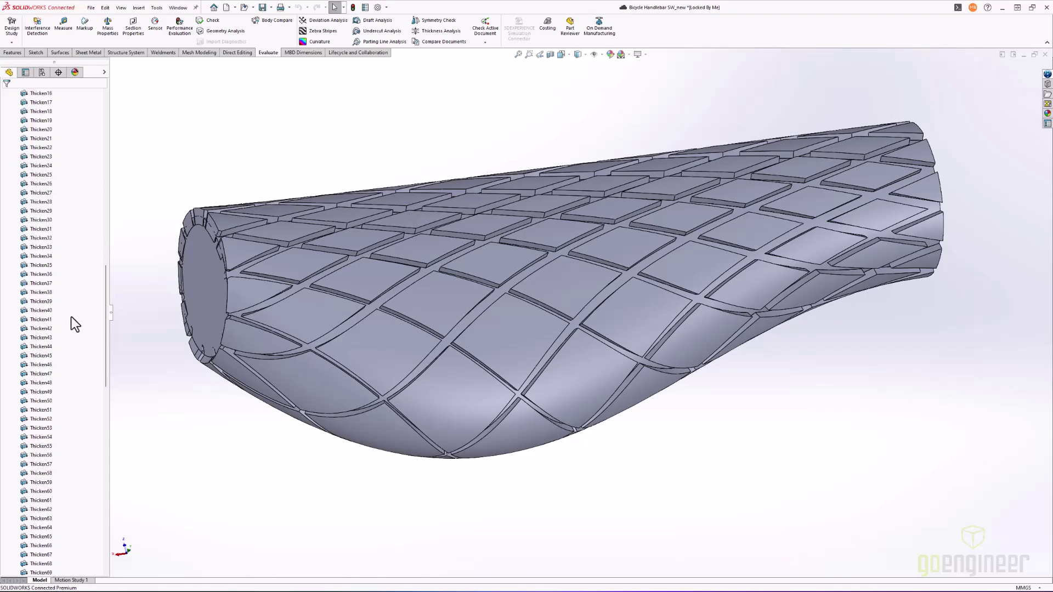
{"action": "scroll", "coordinate": [72, 317], "scroll_direction": "down", "scroll_amount": 11}
{"action": "scroll", "coordinate": [71, 317], "scroll_direction": "down", "scroll_amount": 5}
{"action": "scroll", "coordinate": [74, 315], "scroll_direction": "down", "scroll_amount": 2}
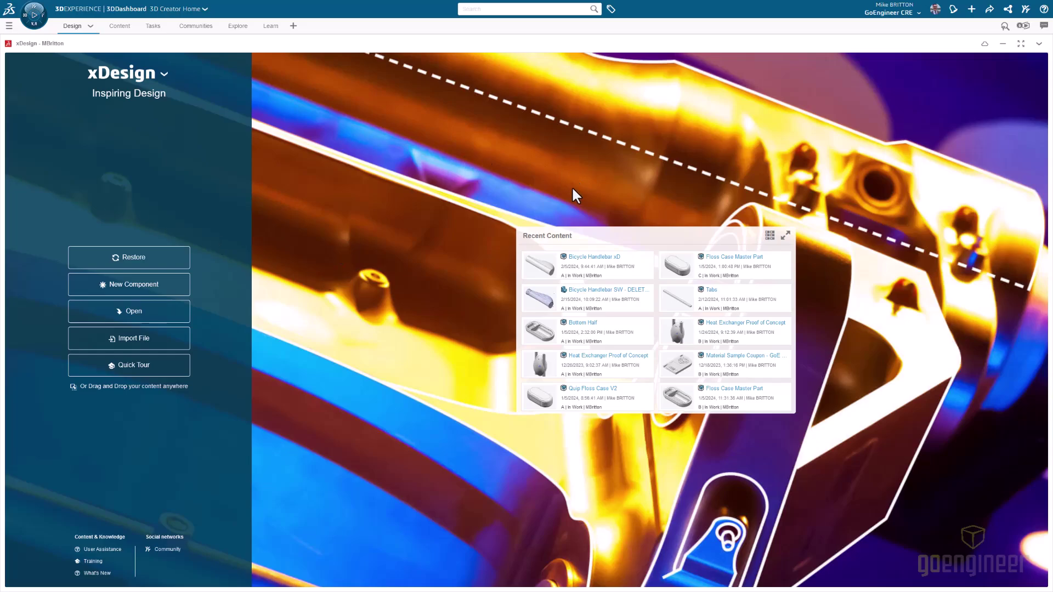
Switch to xDesign, open the recent component Bicycle Handlebar xD and collapse its Design Sequence 1.
{"action": "left_click", "coordinate": [628, 274]}
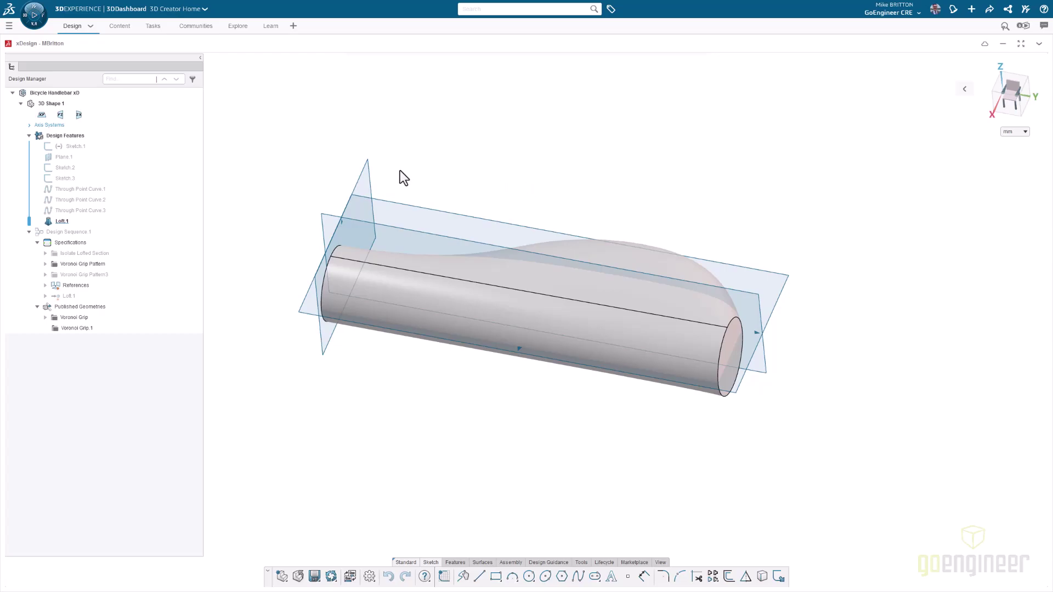
{"action": "left_click", "coordinate": [29, 232]}
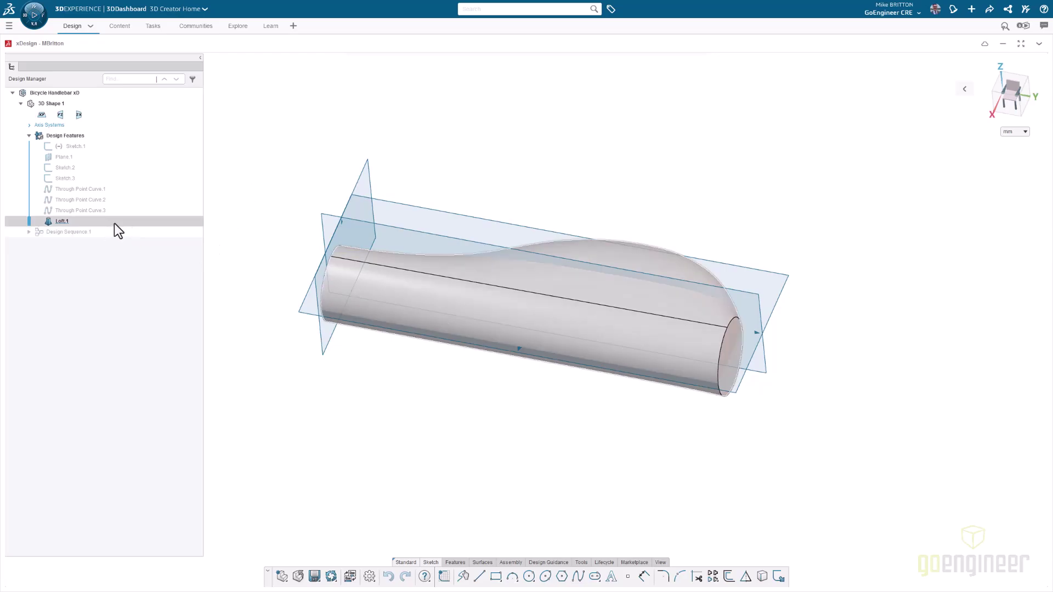
Hide the Loft.1 body in the Bicycle Handlebar xD model.
{"action": "left_click", "coordinate": [65, 222]}
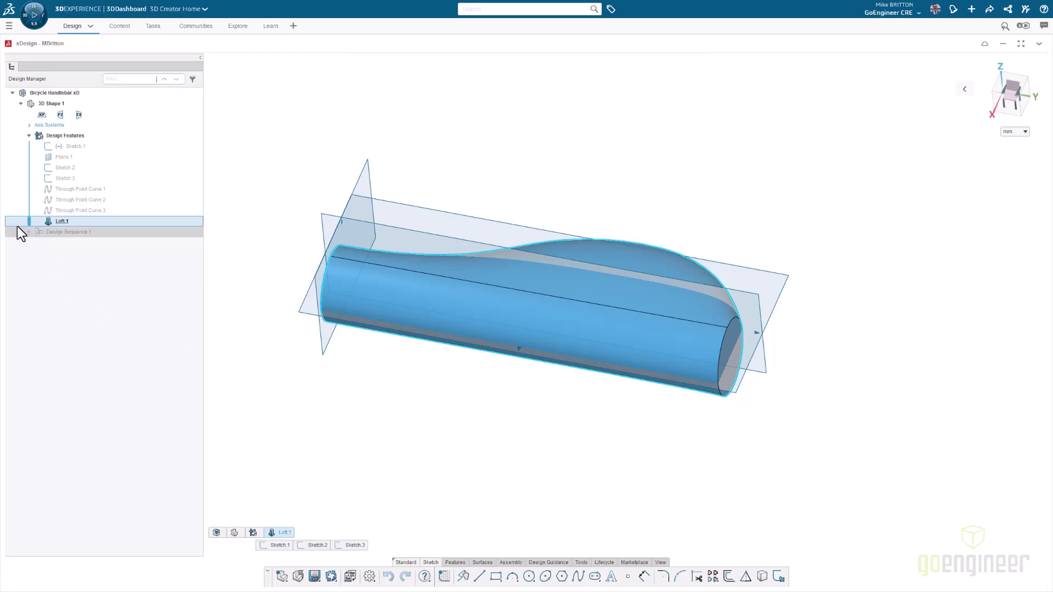
{"action": "left_click", "coordinate": [47, 224]}
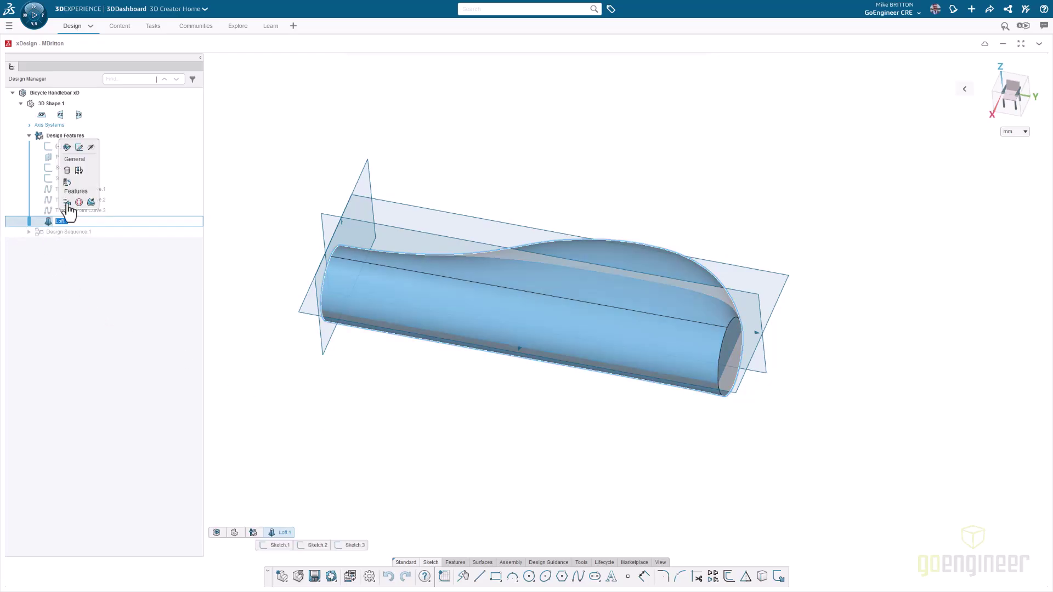
{"action": "left_click", "coordinate": [92, 148]}
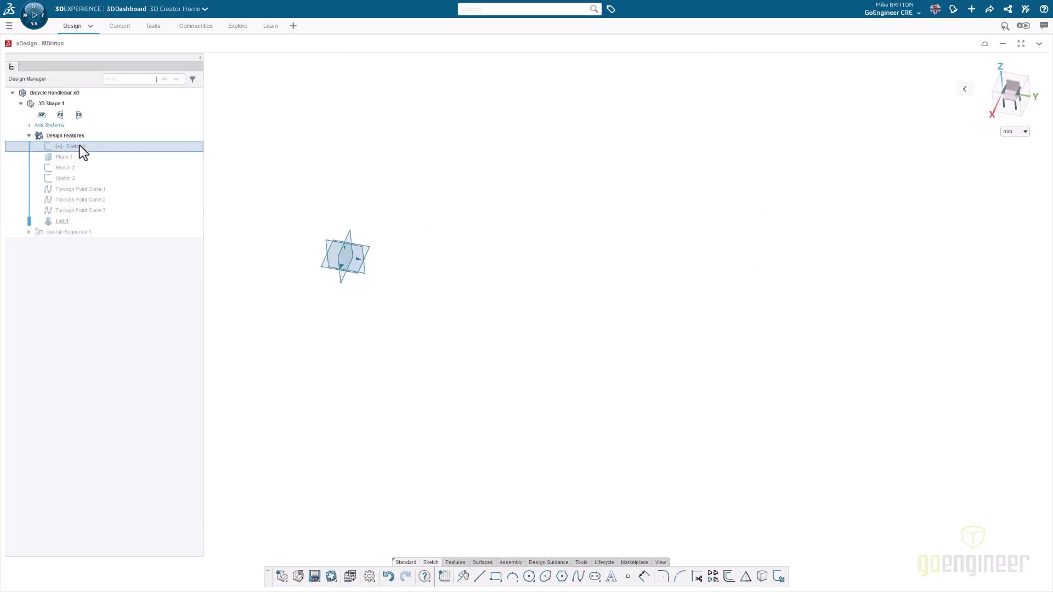
Show Sketch.1, Sketch.2, Sketch.3 and Through Point Curves 1 to 3 that define the loft.
{"action": "left_click", "coordinate": [80, 146]}
{"action": "left_click", "coordinate": [124, 102]}
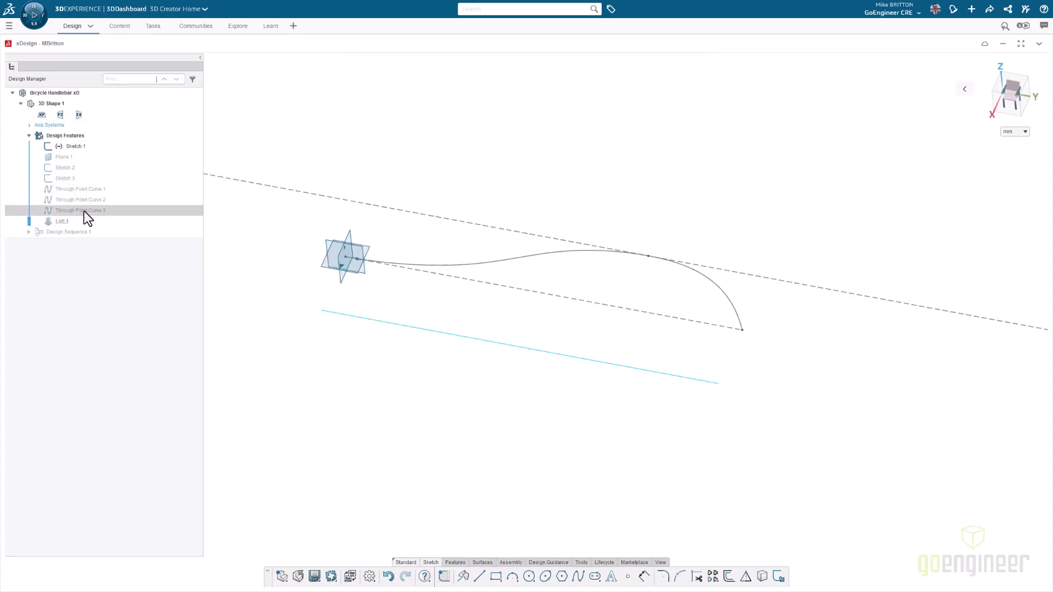
{"action": "left_click", "coordinate": [83, 212], "text": "shift"}
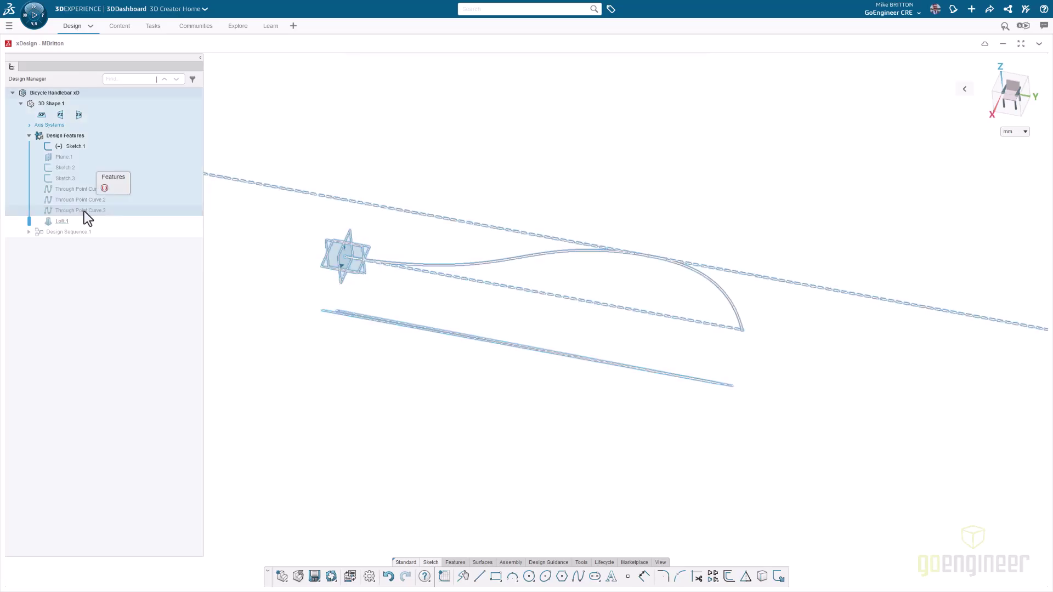
{"action": "left_click", "coordinate": [63, 168]}
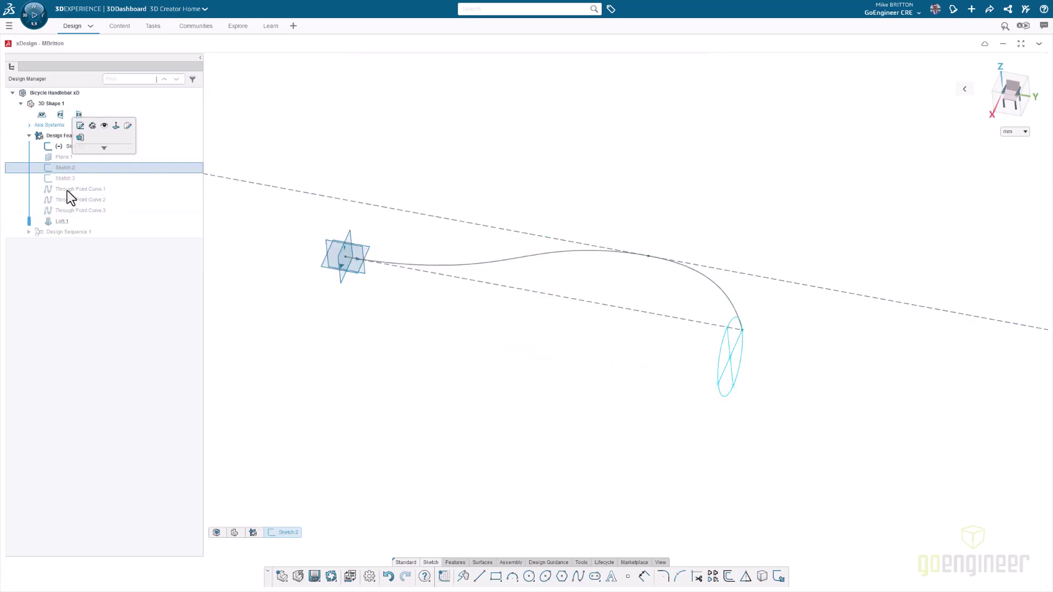
{"action": "left_click", "coordinate": [72, 208], "text": "shift"}
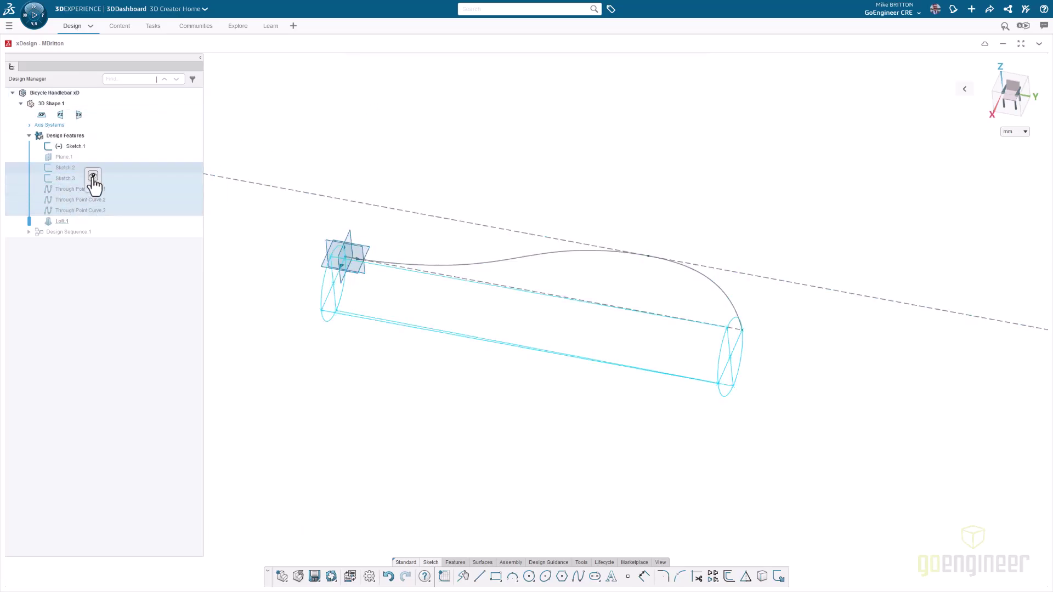
{"action": "left_click", "coordinate": [393, 142]}
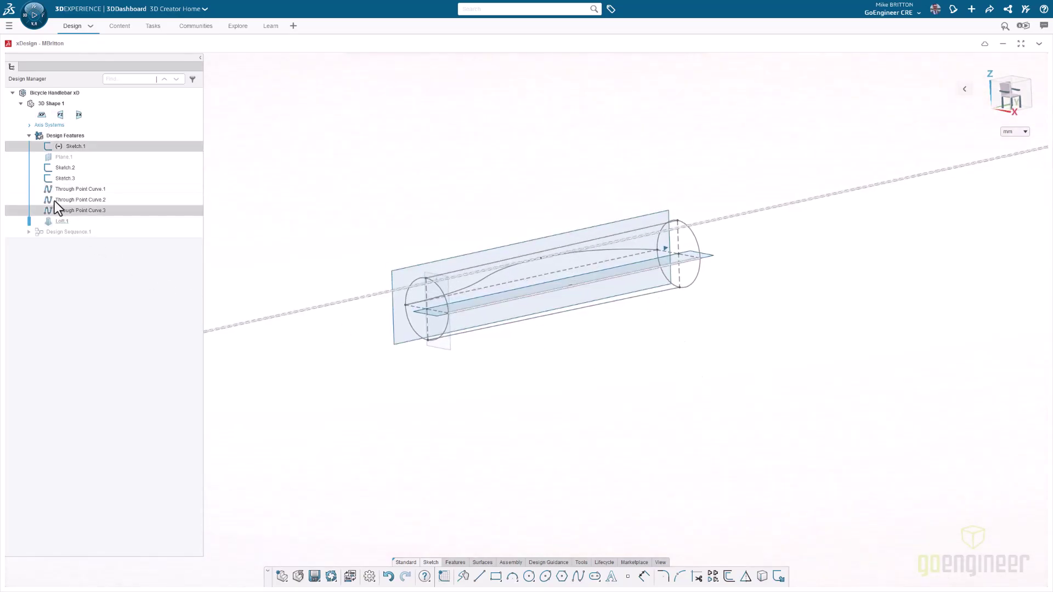
Show Loft.1 again and hide Sketches 1 to 3 and Through Point Curves 1 to 3.
{"action": "left_click", "coordinate": [54, 223]}
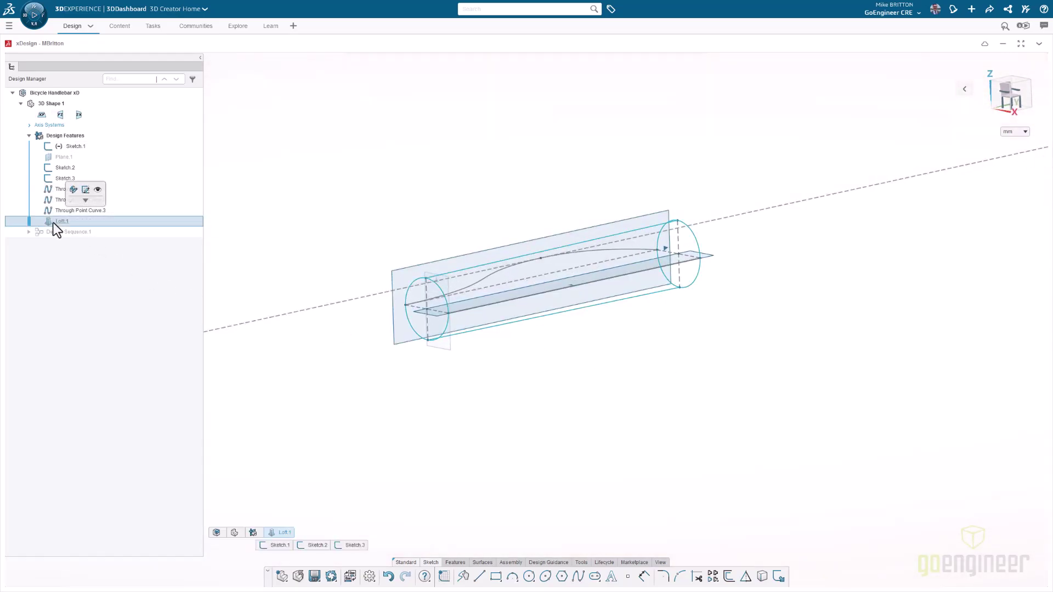
{"action": "left_click", "coordinate": [97, 190]}
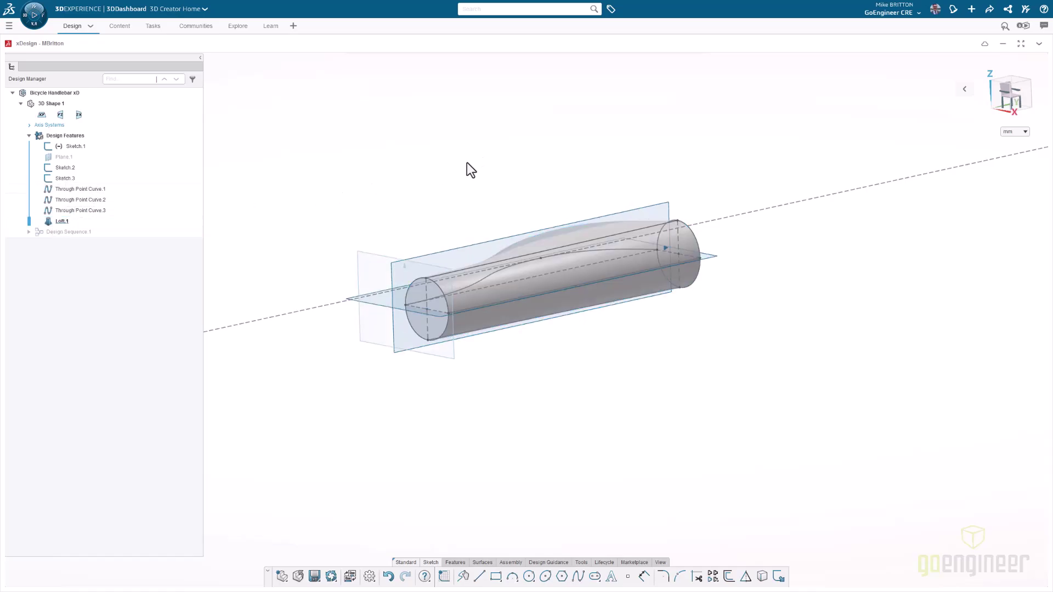
{"action": "left_click", "coordinate": [100, 210]}
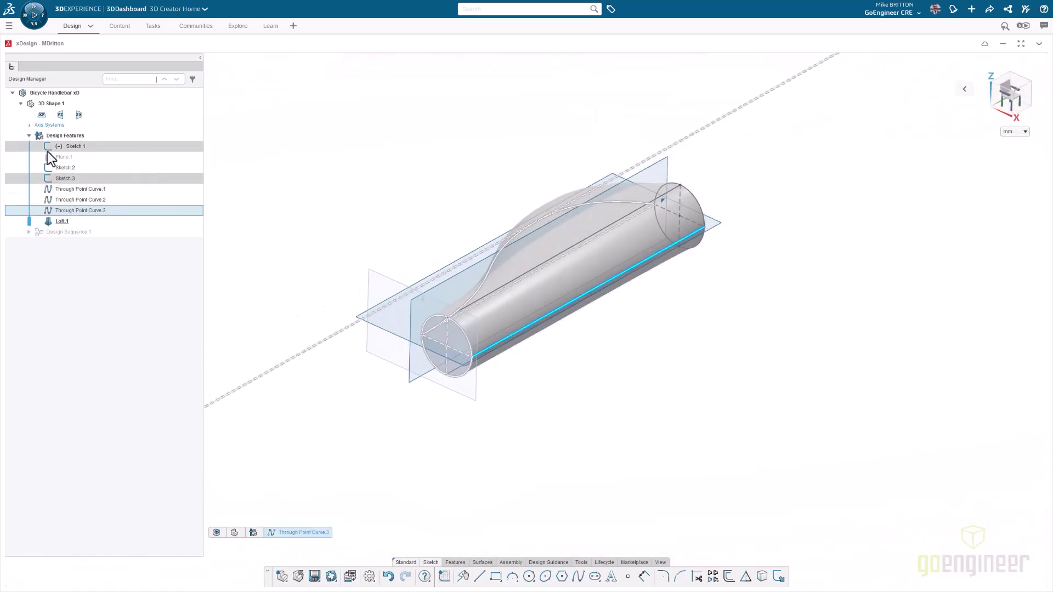
{"action": "left_click", "coordinate": [58, 171], "text": "shift"}
{"action": "left_click", "coordinate": [77, 140]}
{"action": "left_click", "coordinate": [61, 149]}
{"action": "left_click", "coordinate": [103, 112]}
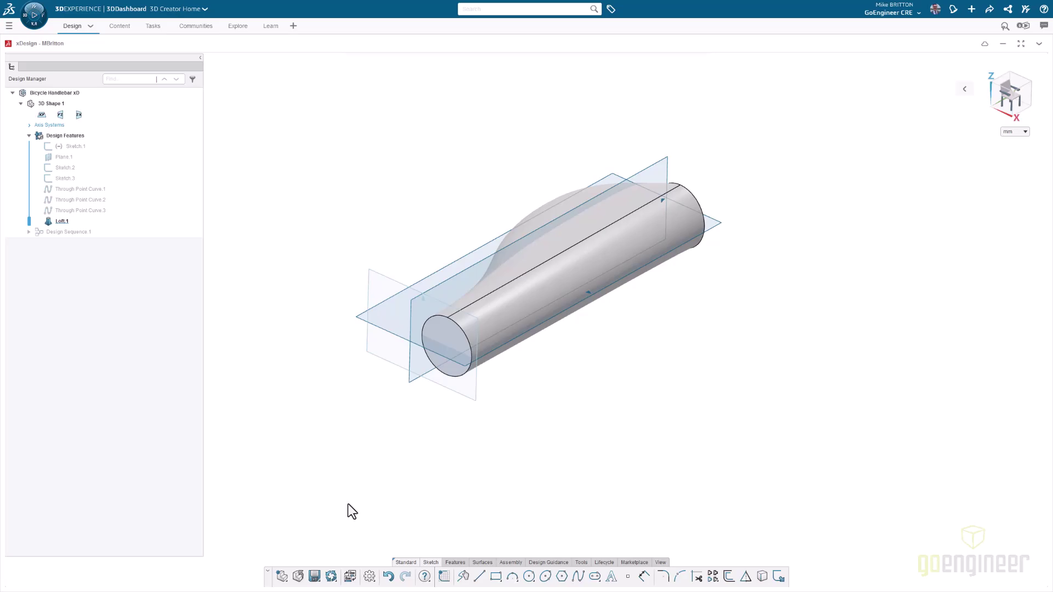
Switch the open handlebar component from xDesign to xGenerative Design.
{"action": "left_click", "coordinate": [350, 576]}
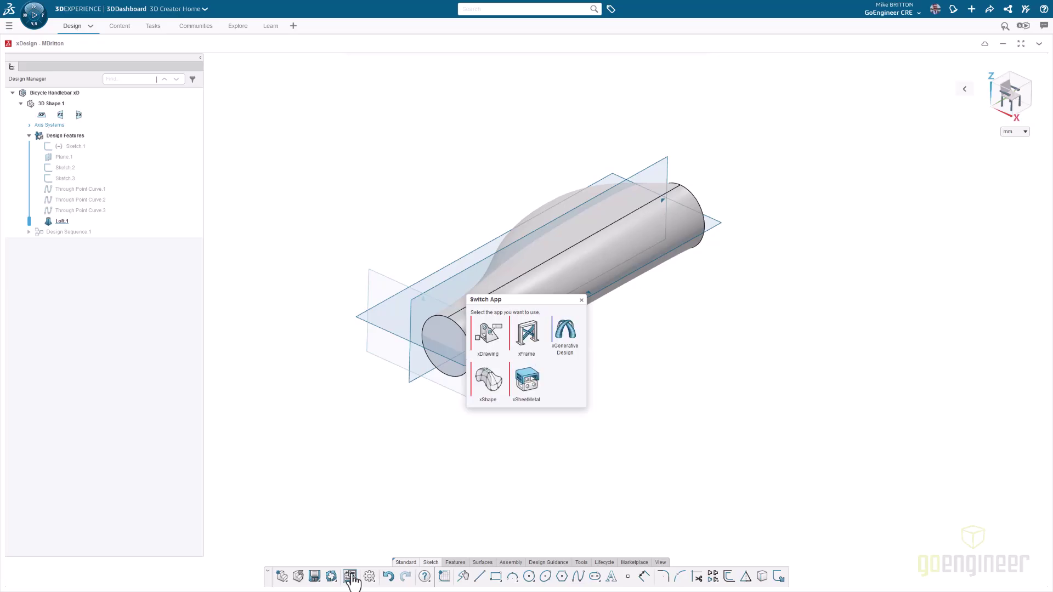
{"action": "left_click", "coordinate": [566, 333]}
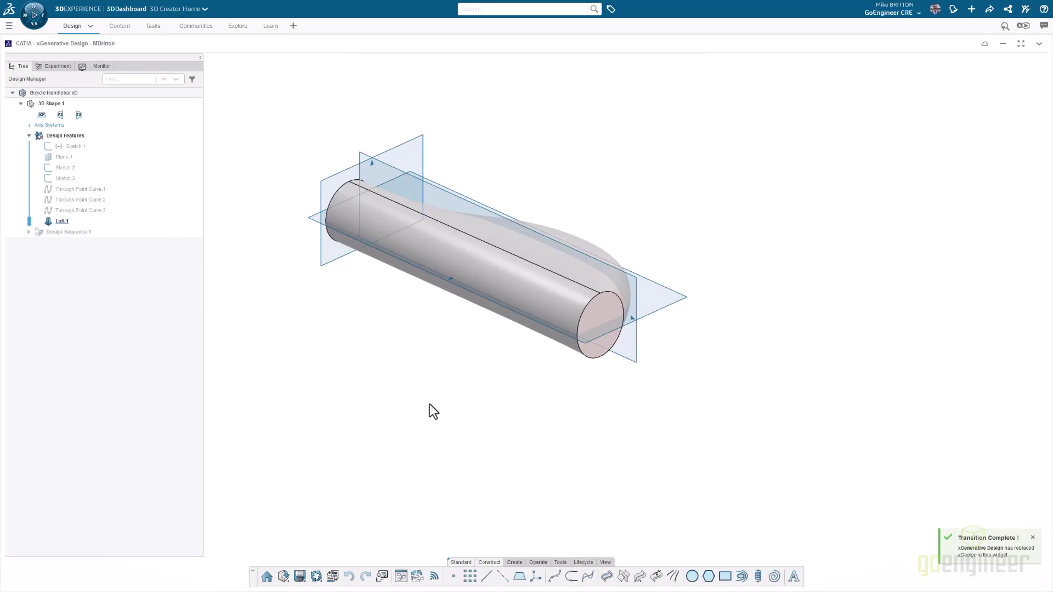
{"action": "middle_click_drag", "start_coordinate": [375, 374], "coordinate": [537, 405]}
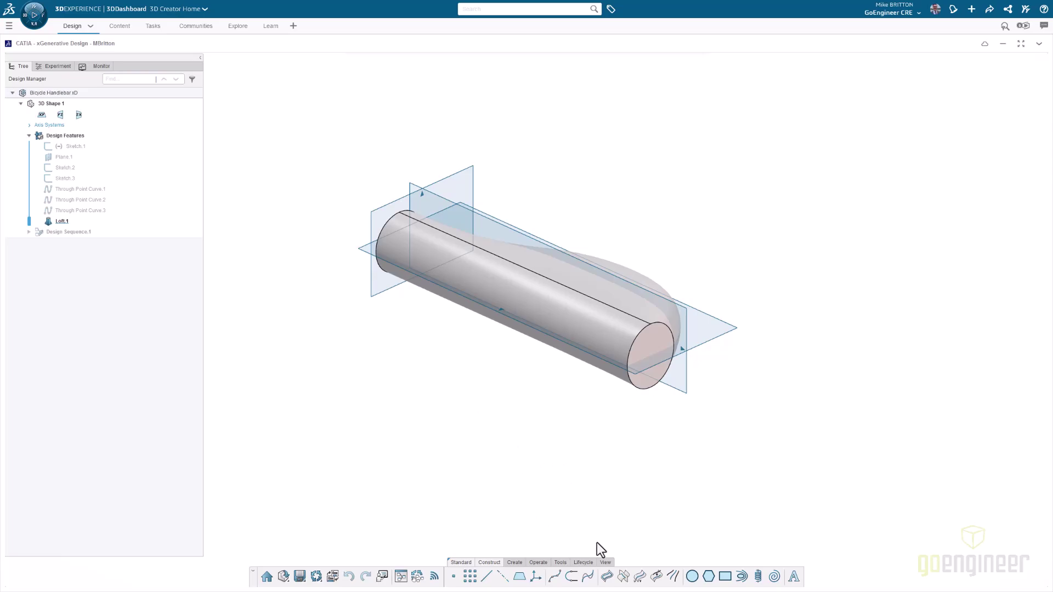
Display the revisions of Bicycle Handlebar xD and widen the list so the full revision titles are readable.
{"action": "left_click", "coordinate": [564, 564]}
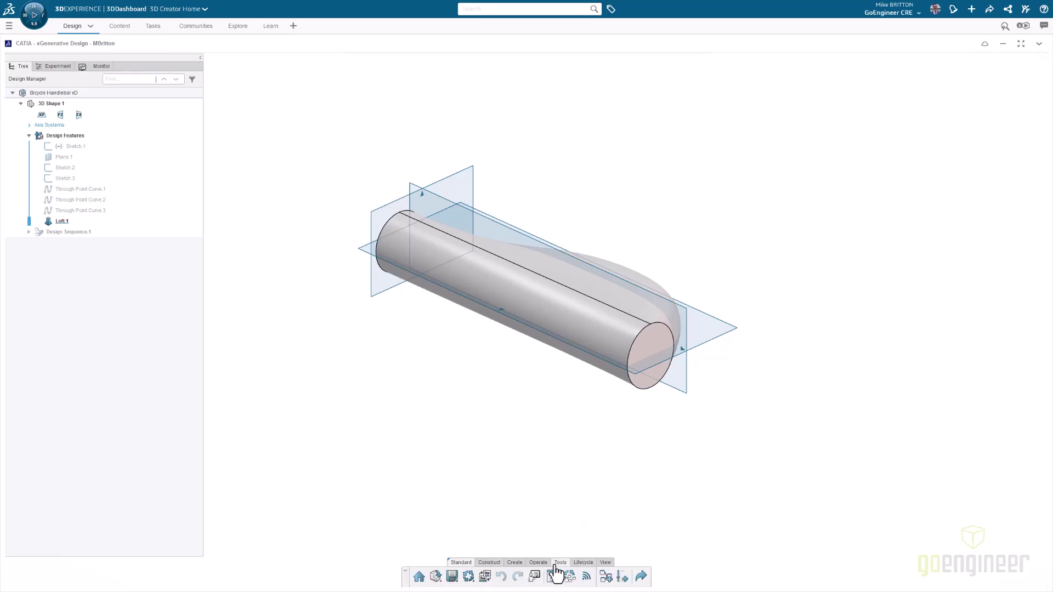
{"action": "left_click", "coordinate": [583, 563]}
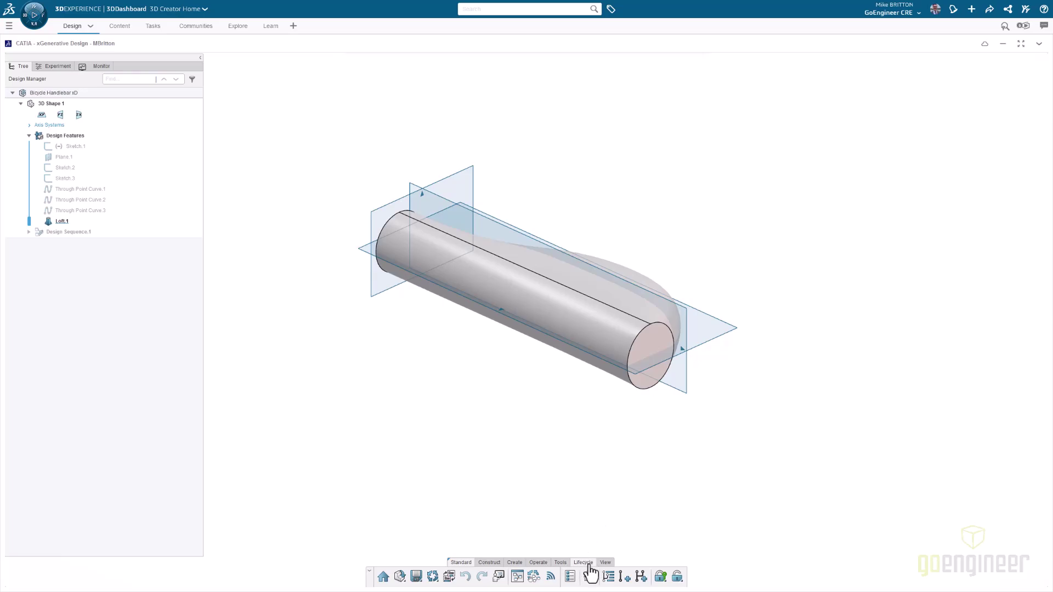
{"action": "left_click", "coordinate": [609, 576]}
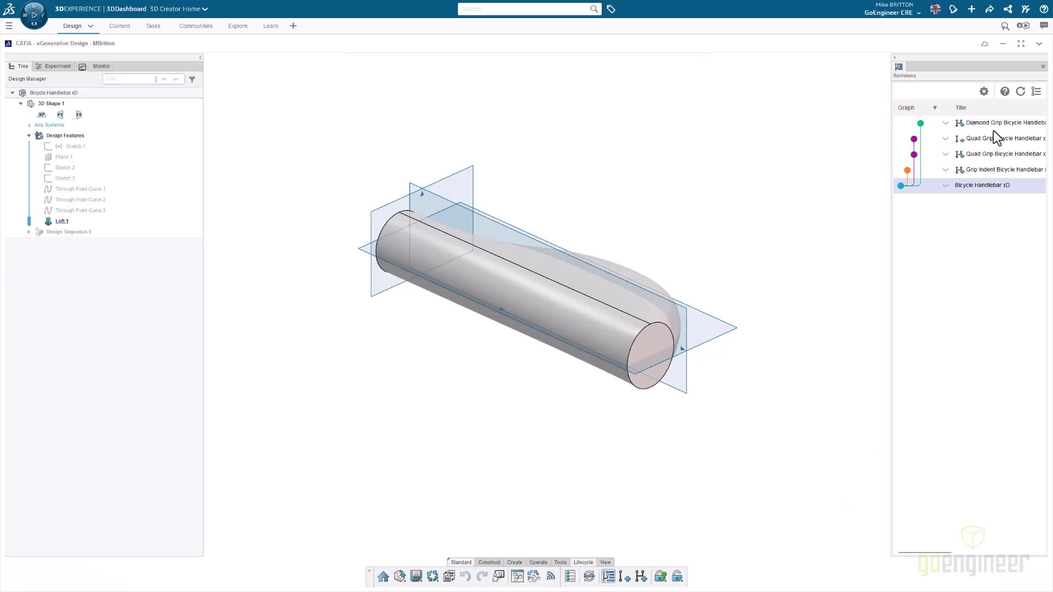
{"action": "left_click_drag", "start_coordinate": [891, 243], "coordinate": [859, 244]}
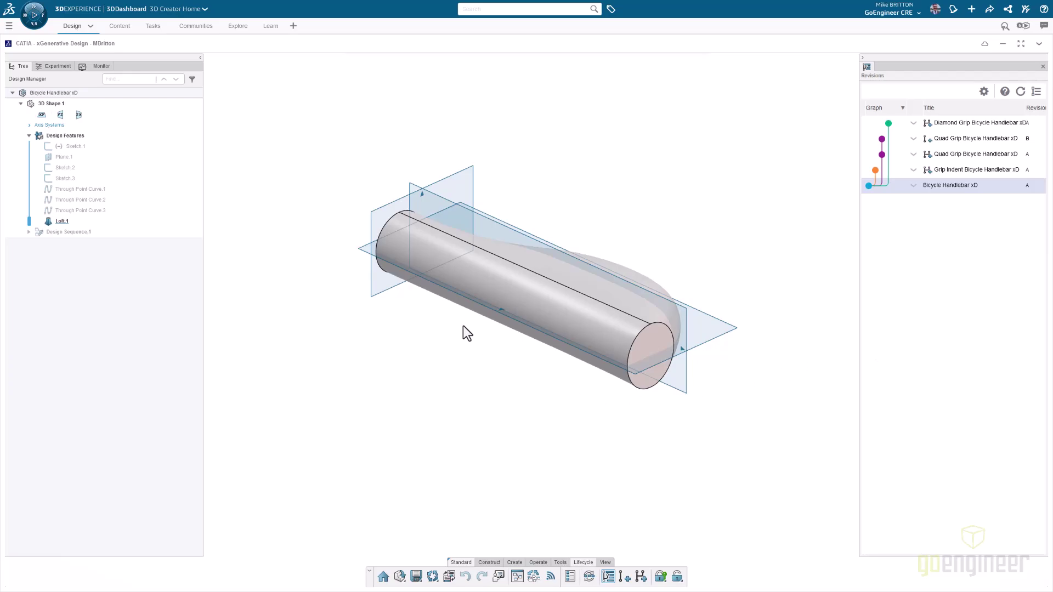
{"action": "middle_click_drag", "start_coordinate": [437, 329], "coordinate": [445, 344]}
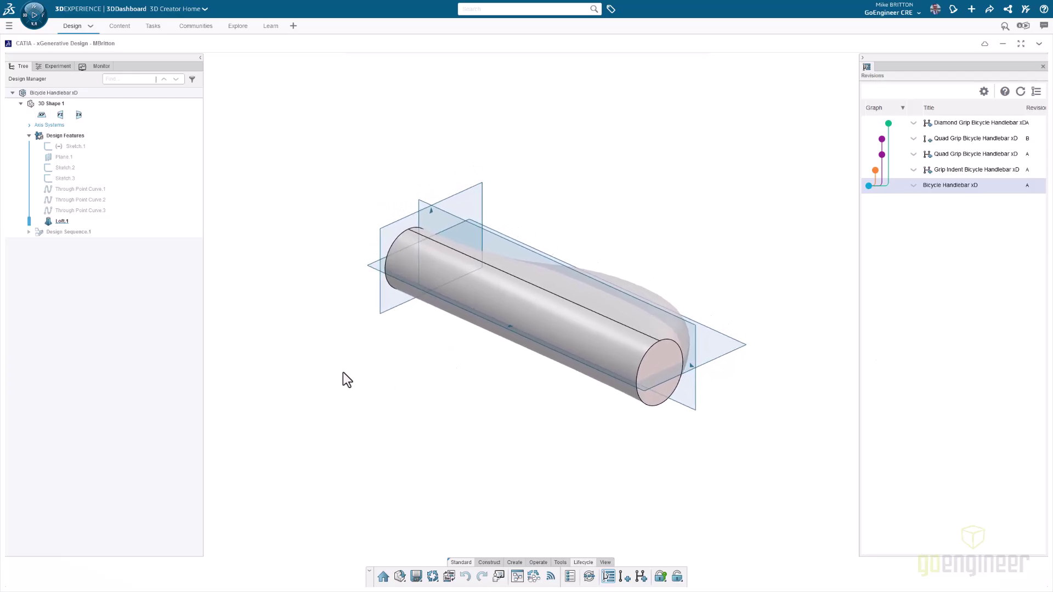
Hide Loft.1 and expand Design Sequence.1 to look at its Voronoi Grip Pattern.
{"action": "left_click", "coordinate": [77, 220]}
{"action": "left_click", "coordinate": [123, 190]}
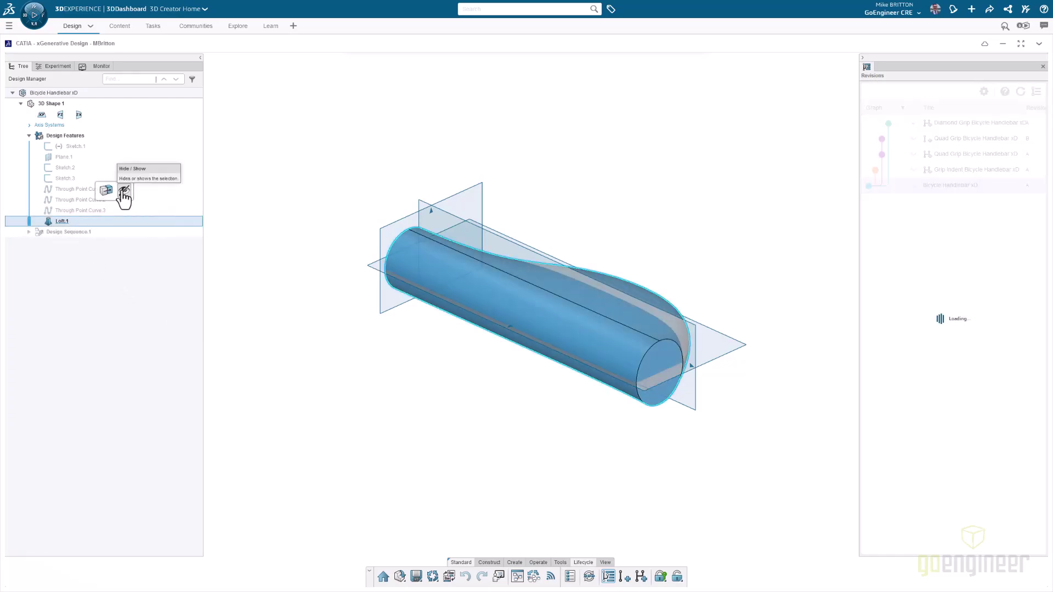
{"action": "left_click", "coordinate": [29, 231]}
{"action": "left_click", "coordinate": [84, 232]}
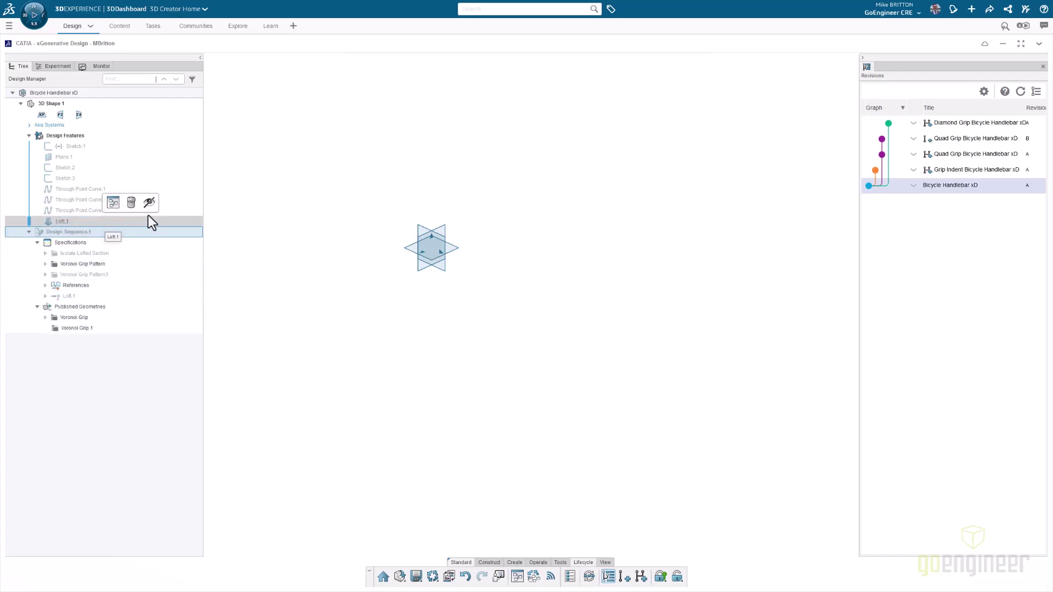
{"action": "left_click", "coordinate": [72, 266]}
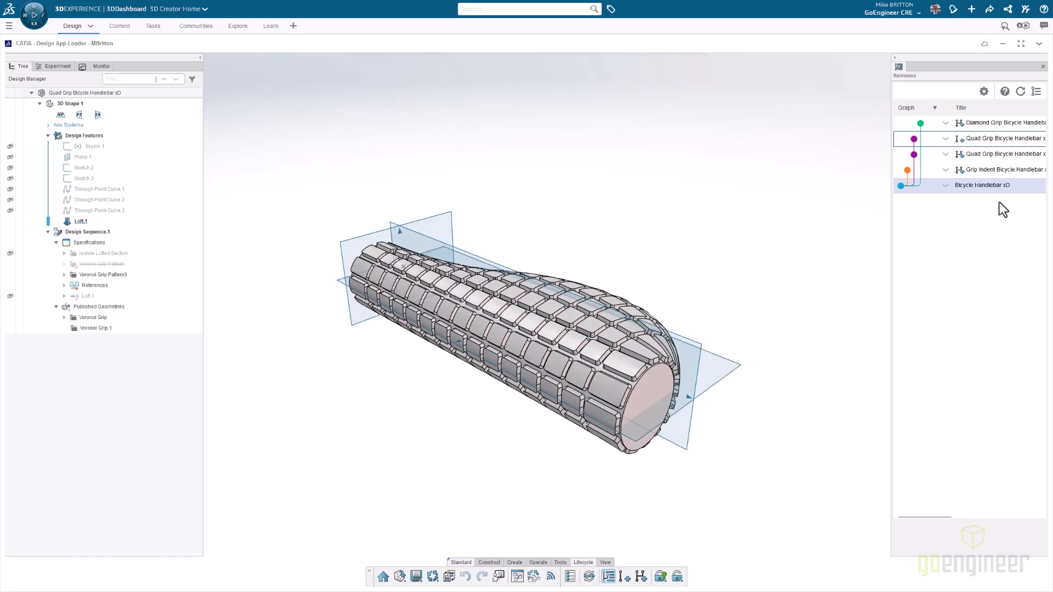
Select revision B of Quad Grip Bicycle Handlebar xD and inspect its grip pattern from the opposite side.
{"action": "left_click", "coordinate": [996, 137]}
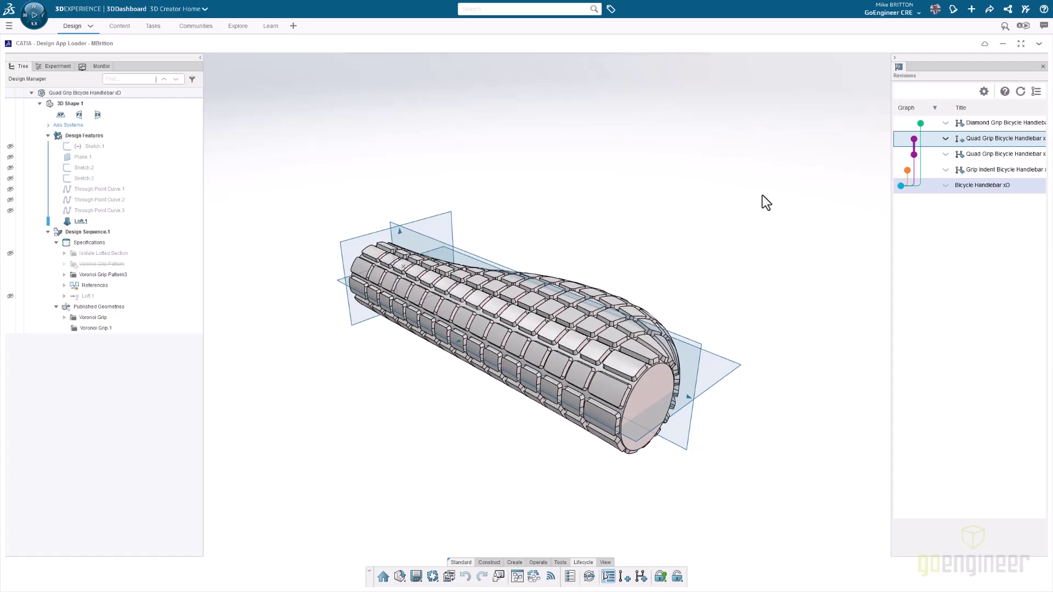
{"action": "middle_click_drag", "start_coordinate": [487, 460], "coordinate": [630, 453]}
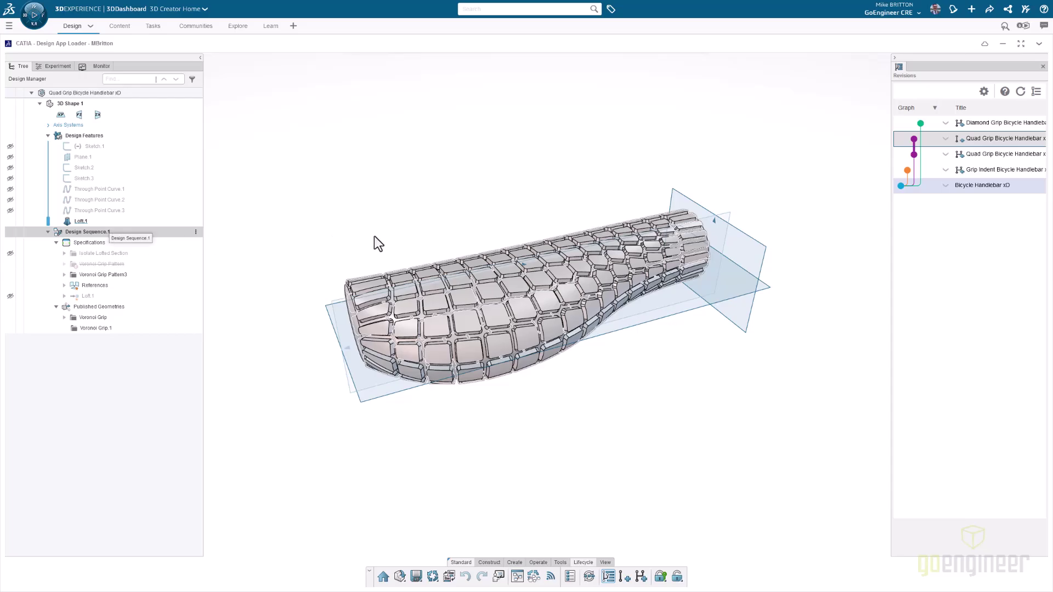
{"action": "middle_click_drag", "start_coordinate": [444, 252], "coordinate": [369, 163]}
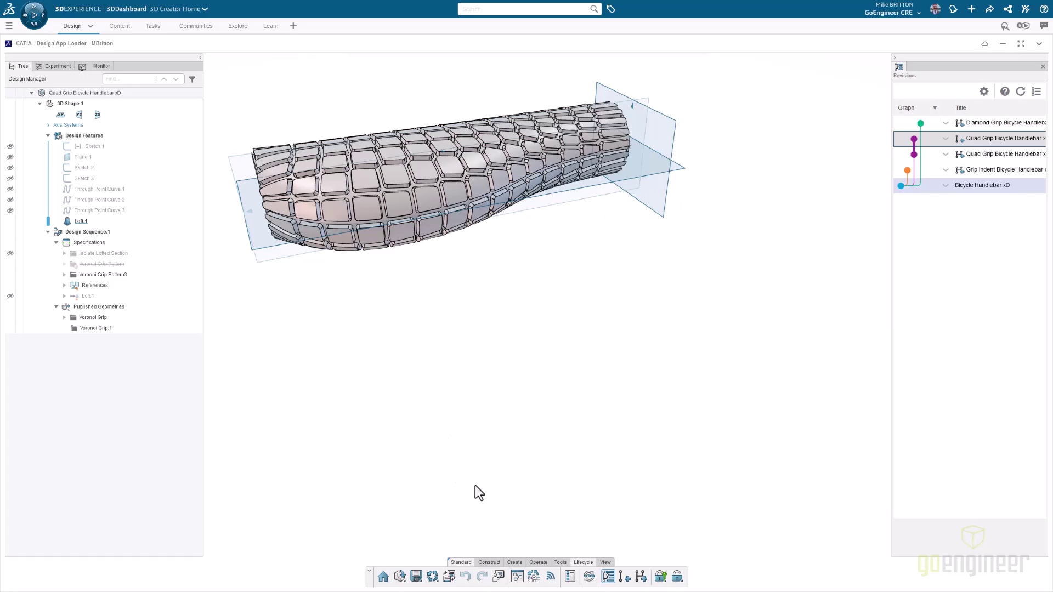
Open the graph editor for Design Sequence.1 and dock it in the model window.
{"action": "left_click", "coordinate": [517, 576]}
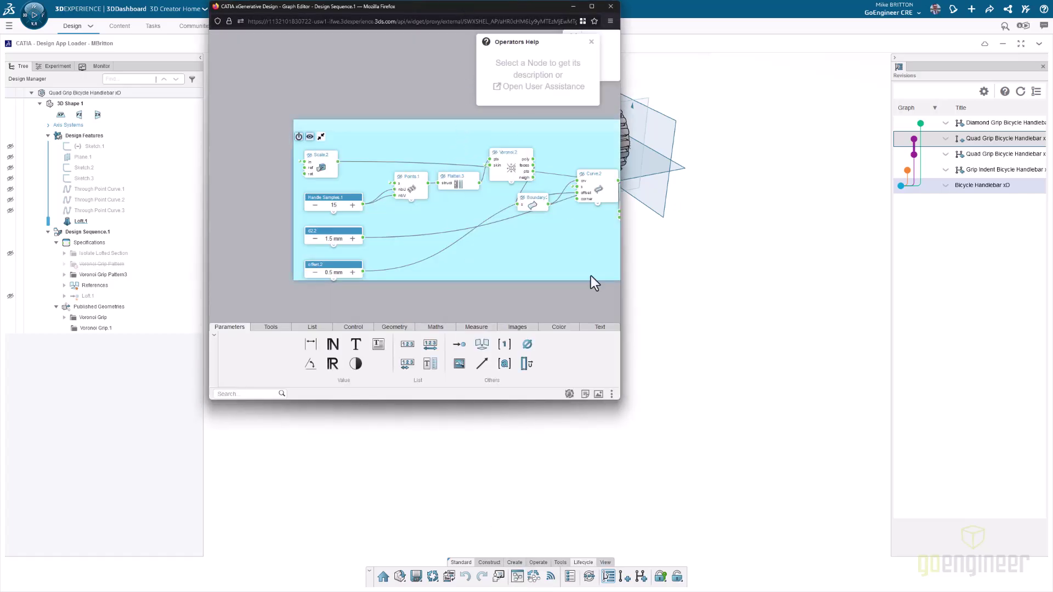
{"action": "left_click", "coordinate": [611, 394]}
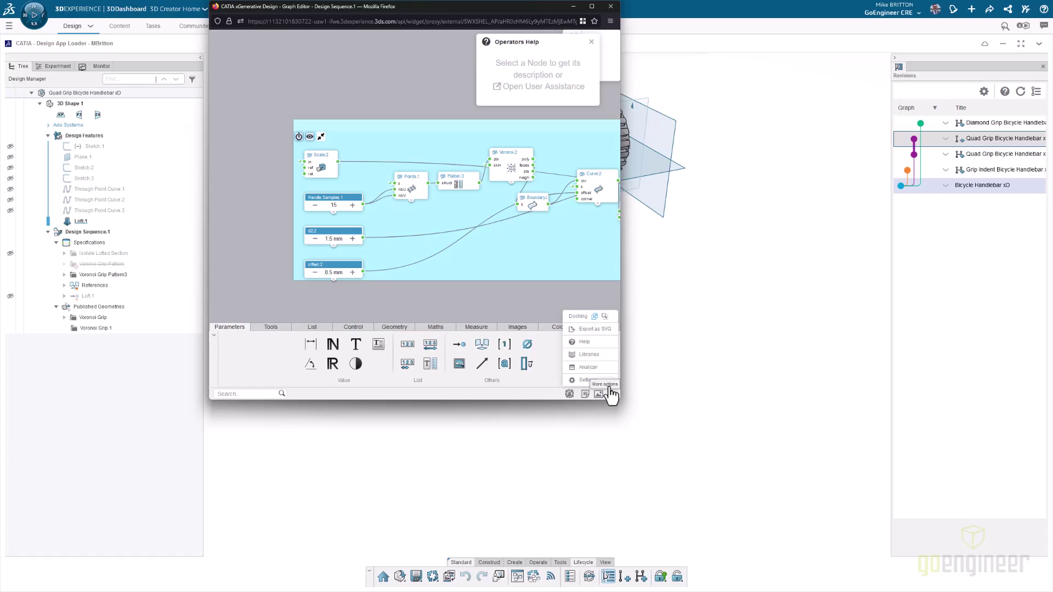
{"action": "left_click", "coordinate": [604, 316]}
Reposition the Voronoi Grip Pattern3 node group so it sits clear below the grip model.
{"action": "left_click_drag", "start_coordinate": [516, 155], "coordinate": [546, 304]}
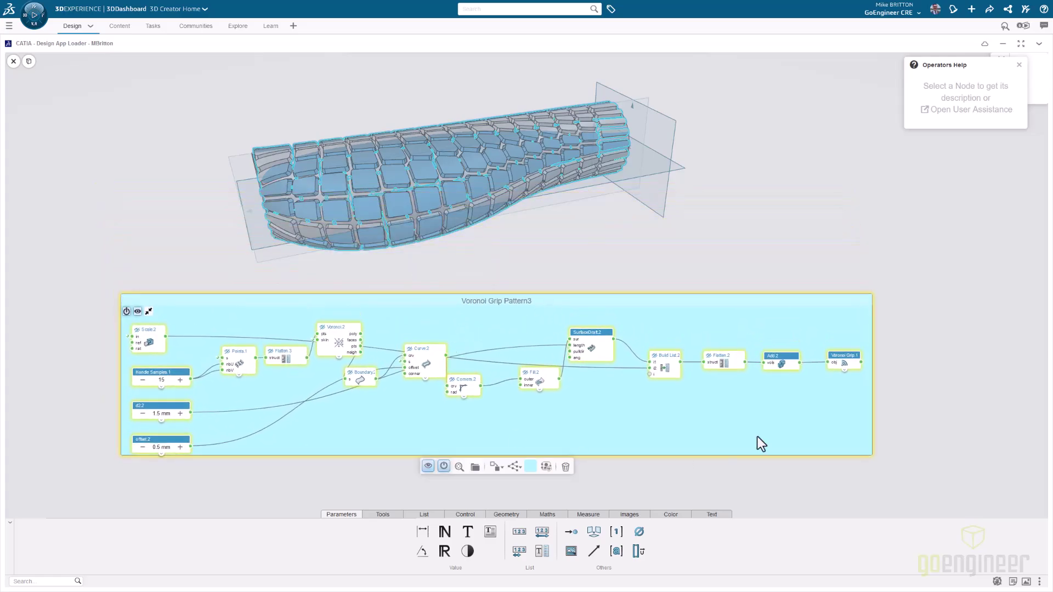
{"action": "scroll", "coordinate": [749, 443], "scroll_direction": "down", "scroll_amount": 3}
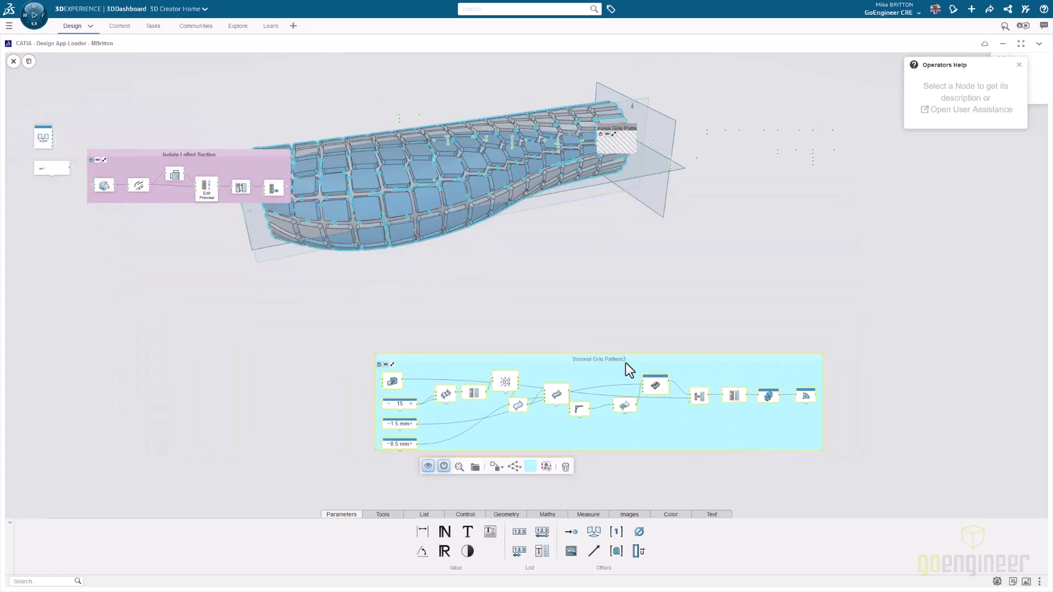
{"action": "left_click_drag", "start_coordinate": [630, 356], "coordinate": [572, 306]}
{"action": "scroll", "coordinate": [261, 282], "scroll_direction": "down", "scroll_amount": 1}
{"action": "middle_click_drag", "start_coordinate": [261, 282], "coordinate": [316, 368]}
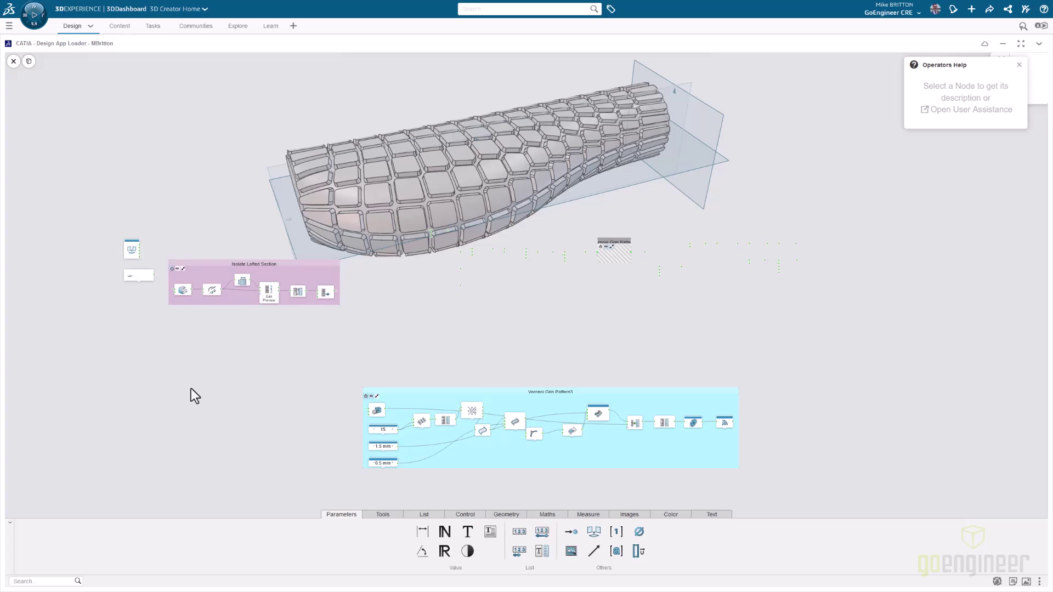
Examine the Isolate Lofted Section node group in the graph and close the Operators Help.
{"action": "scroll", "coordinate": [258, 322], "scroll_direction": "down", "scroll_amount": 2}
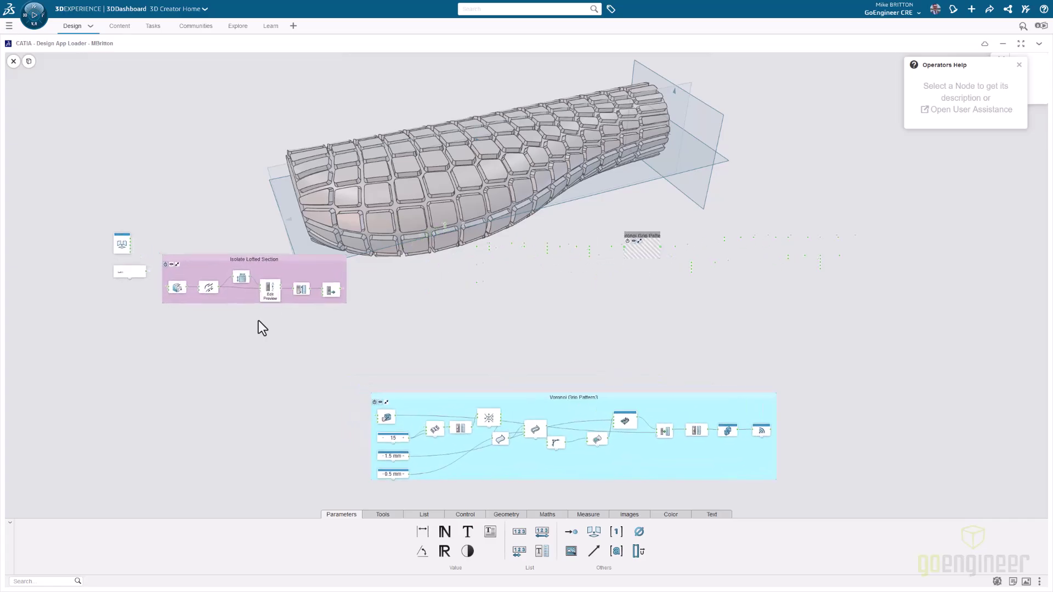
{"action": "scroll", "coordinate": [258, 321], "scroll_direction": "up", "scroll_amount": 2}
{"action": "scroll", "coordinate": [259, 320], "scroll_direction": "up", "scroll_amount": 2}
{"action": "middle_click_drag", "start_coordinate": [258, 320], "coordinate": [361, 361]}
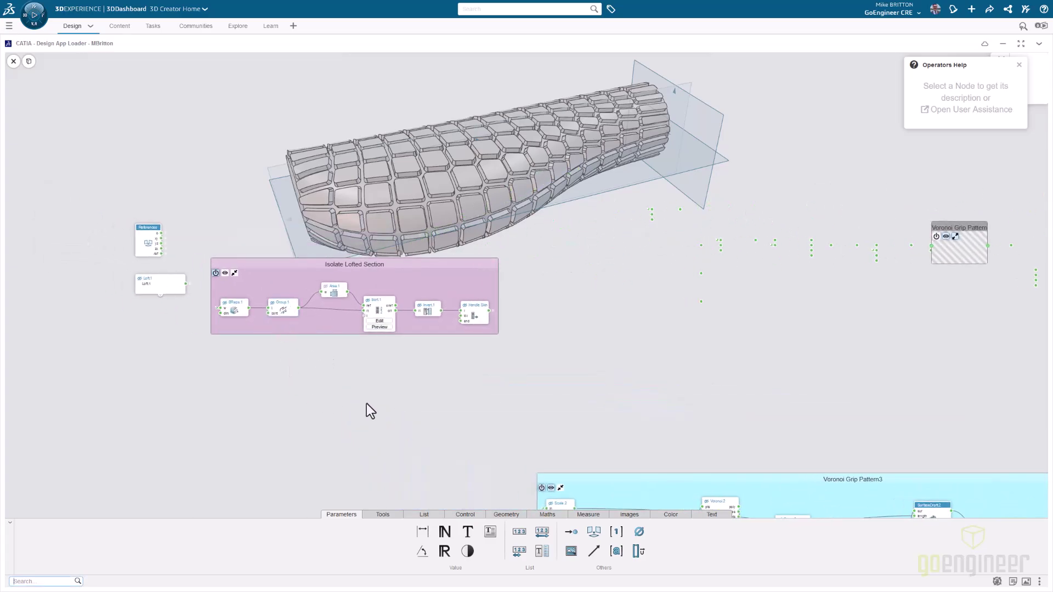
{"action": "left_click", "coordinate": [1019, 65]}
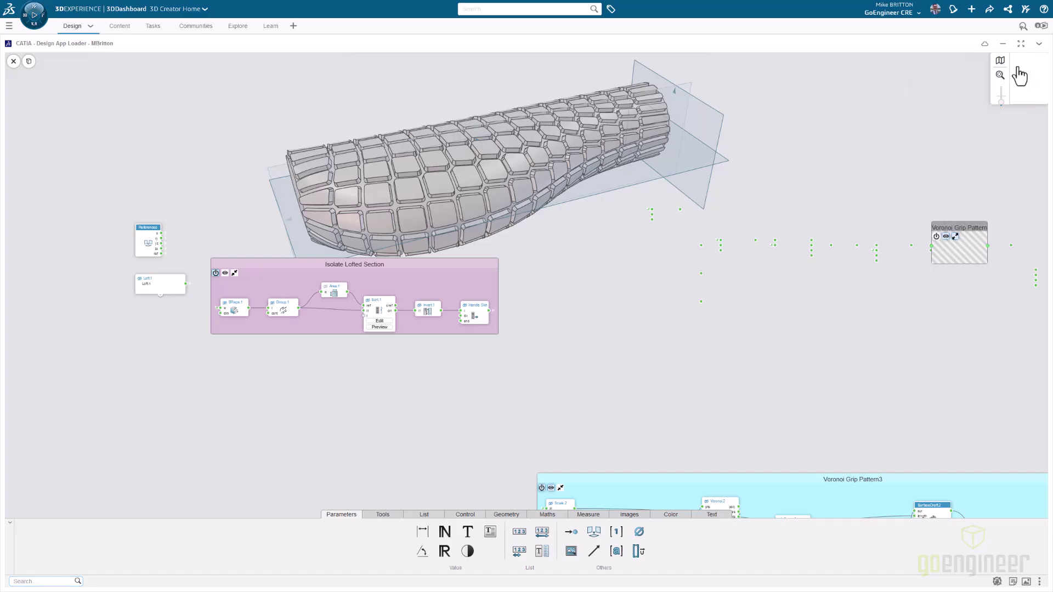
{"action": "scroll", "coordinate": [469, 418], "scroll_direction": "down", "scroll_amount": 3}
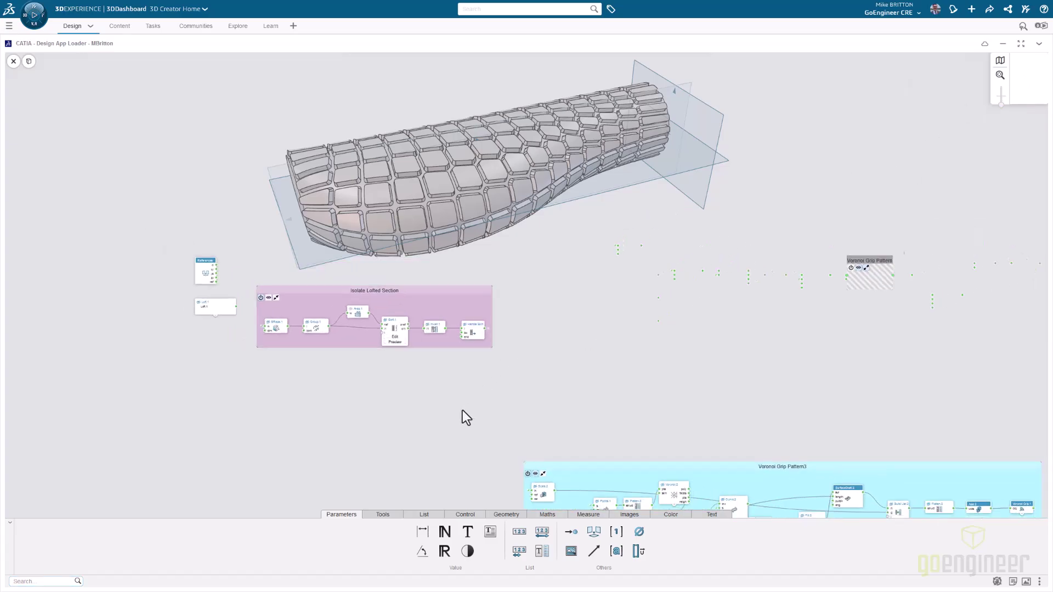
Examine the Isolate Lofted Section node chain from BReps.1 to Handle Skin and how it relates to the Voronoi Grip Pattern3 group.
{"action": "middle_click_drag", "start_coordinate": [472, 437], "coordinate": [359, 383]}
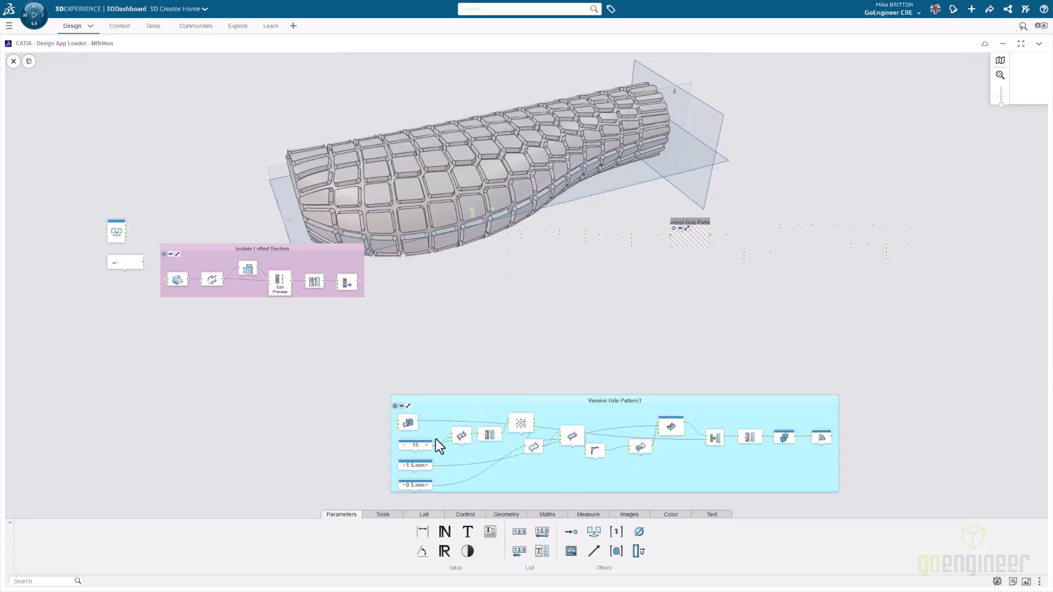
{"action": "mouse_move", "coordinate": [521, 424]}
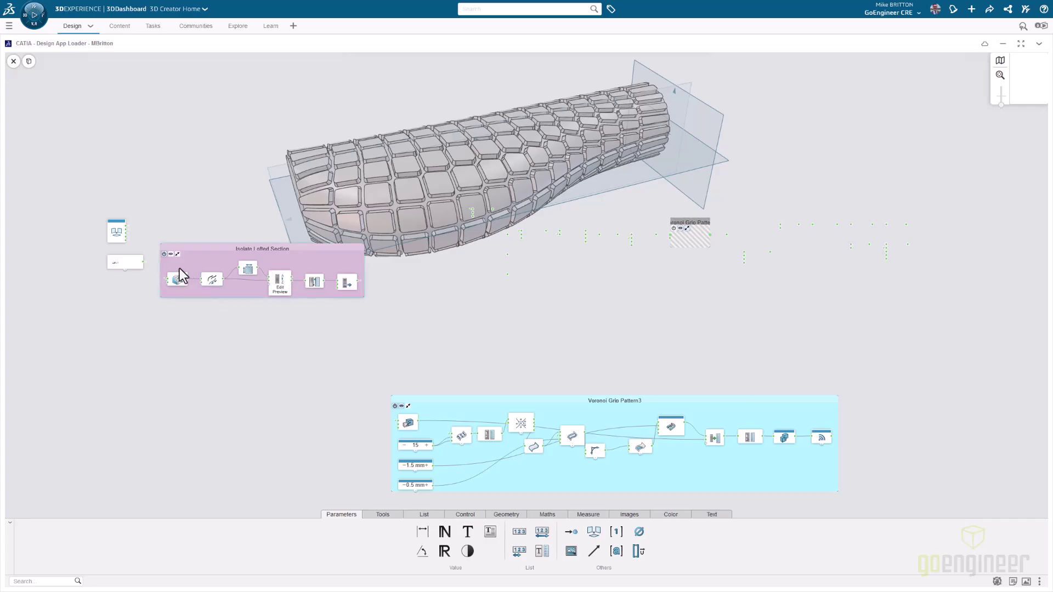
{"action": "scroll", "coordinate": [151, 309], "scroll_direction": "up", "scroll_amount": 5}
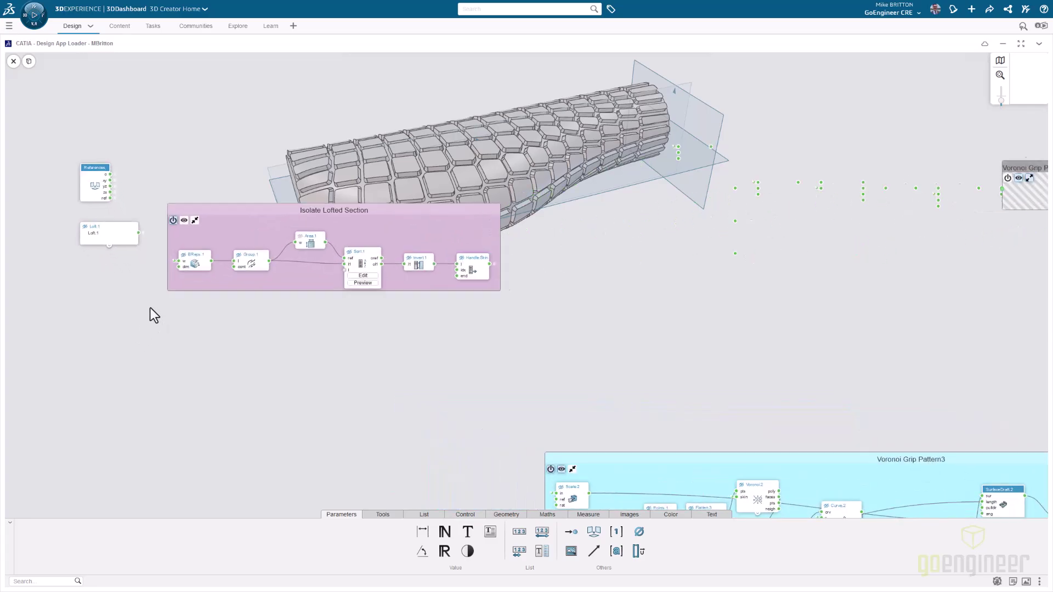
{"action": "middle_click_drag", "start_coordinate": [150, 309], "coordinate": [204, 433]}
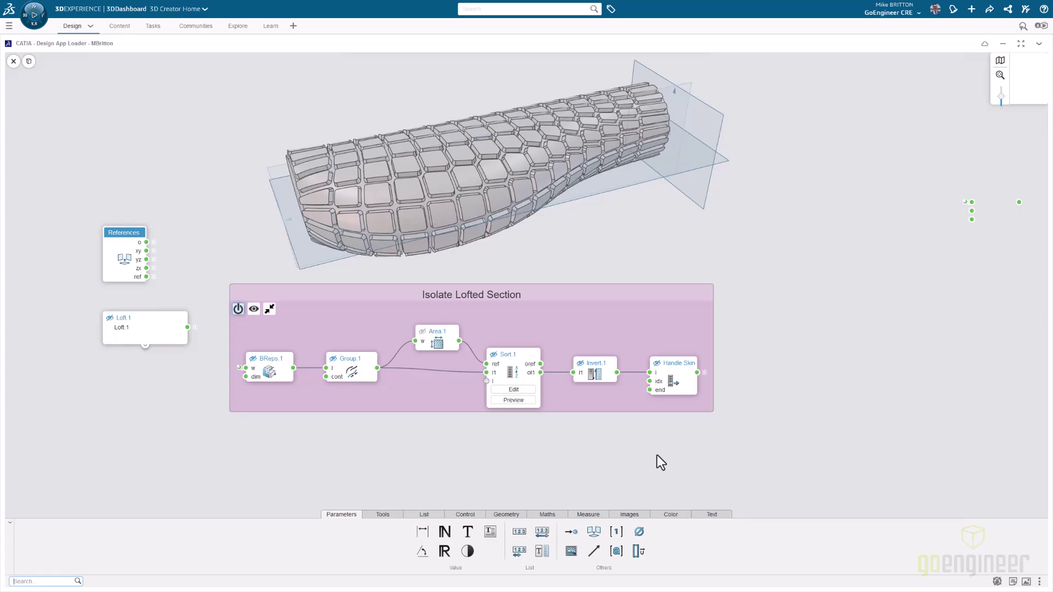
{"action": "middle_click_drag", "start_coordinate": [664, 452], "coordinate": [601, 453]}
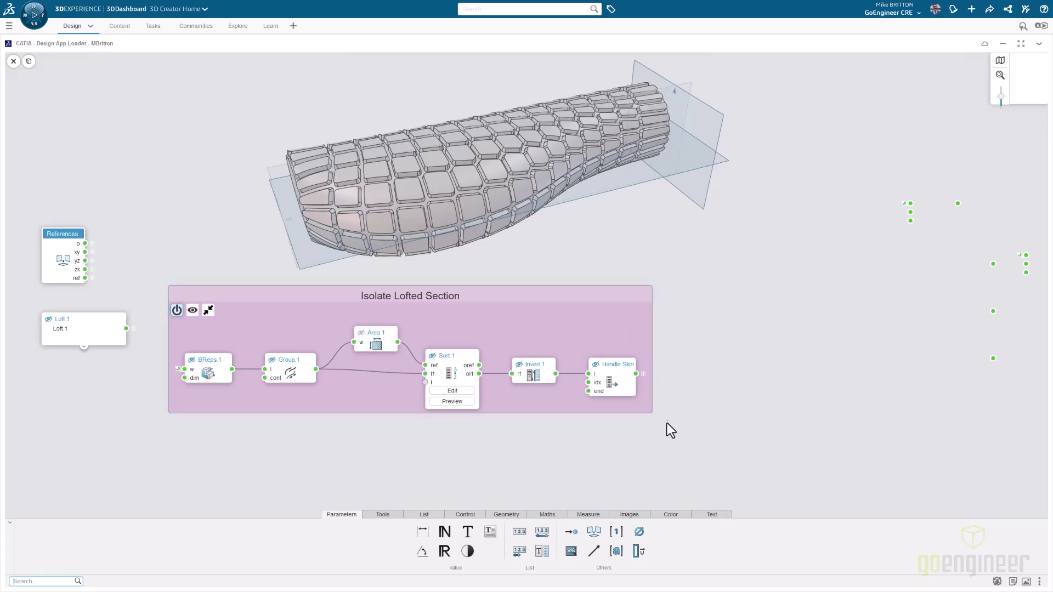
{"action": "scroll", "coordinate": [707, 420], "scroll_direction": "down", "scroll_amount": 2}
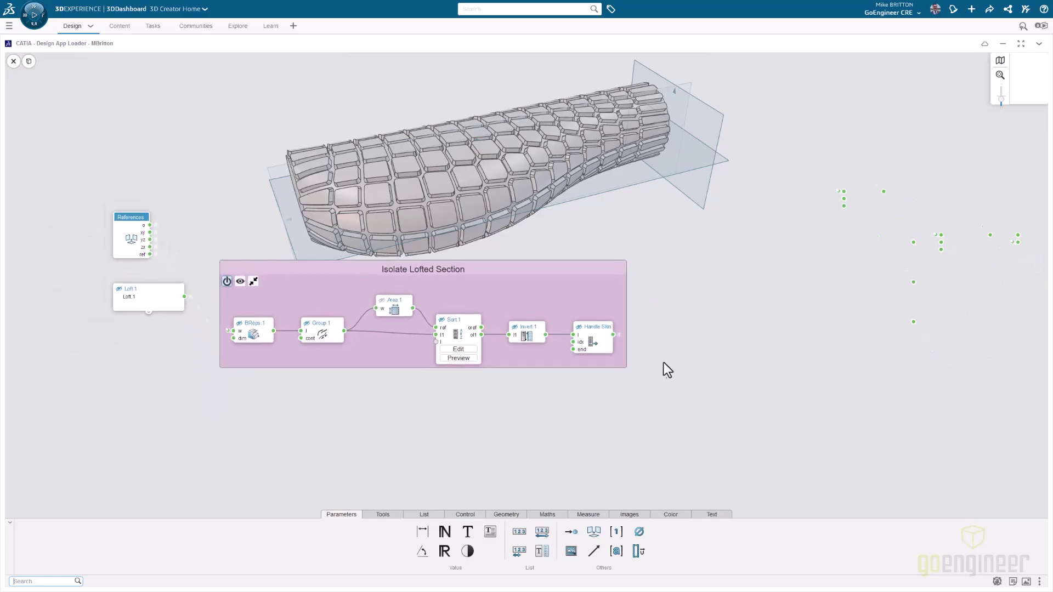
{"action": "scroll", "coordinate": [647, 357], "scroll_direction": "down", "scroll_amount": 2}
Show the Points.1 grid points of the Voronoi Grip Pattern3 group on the grip model.
{"action": "middle_click_drag", "start_coordinate": [663, 384], "coordinate": [268, 193]}
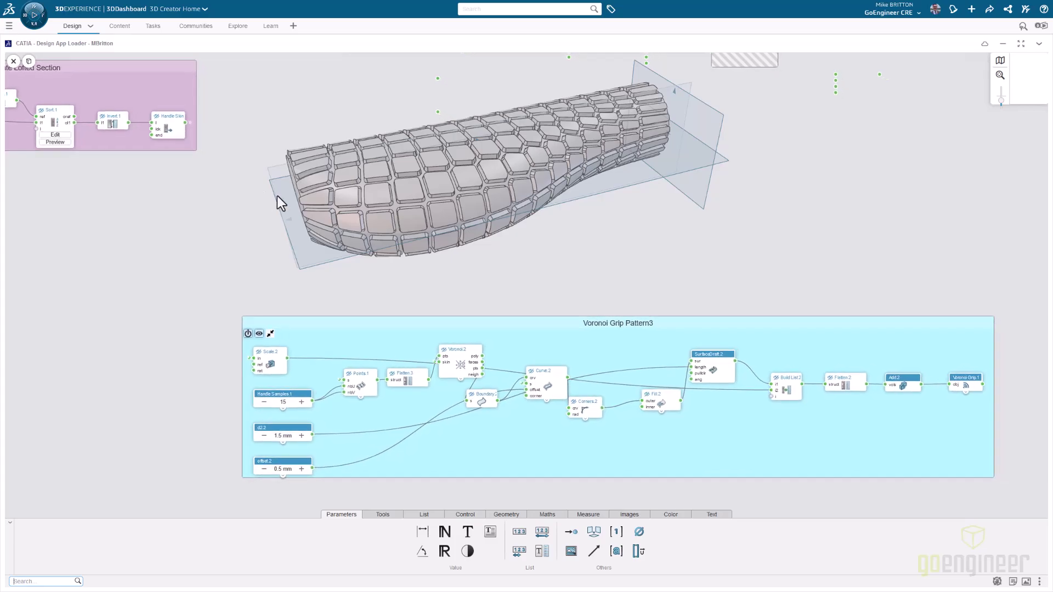
{"action": "middle_click_drag", "start_coordinate": [635, 269], "coordinate": [611, 263]}
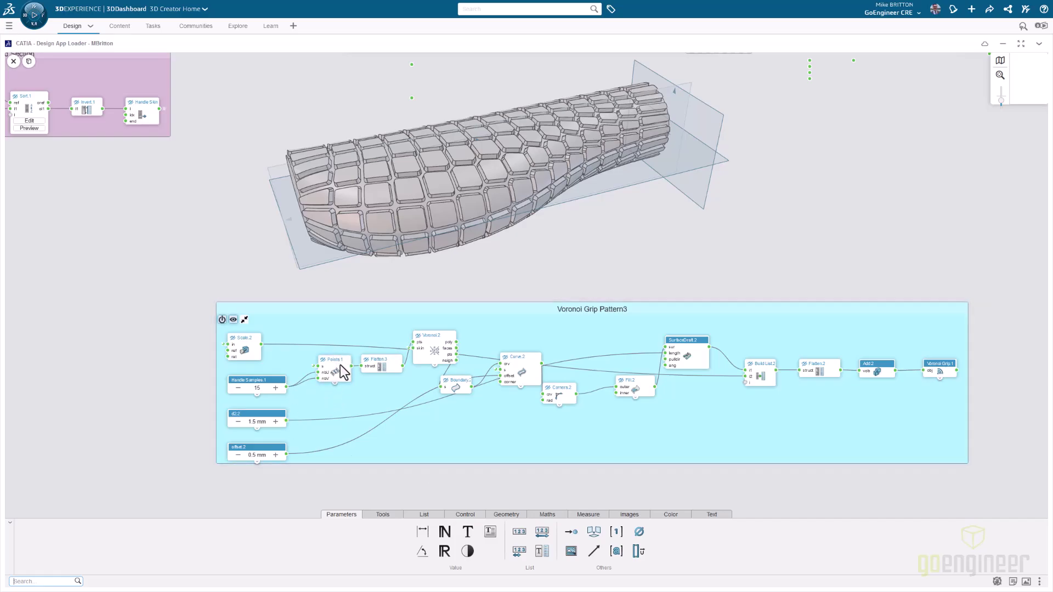
{"action": "scroll", "coordinate": [340, 364], "scroll_direction": "up", "scroll_amount": 2}
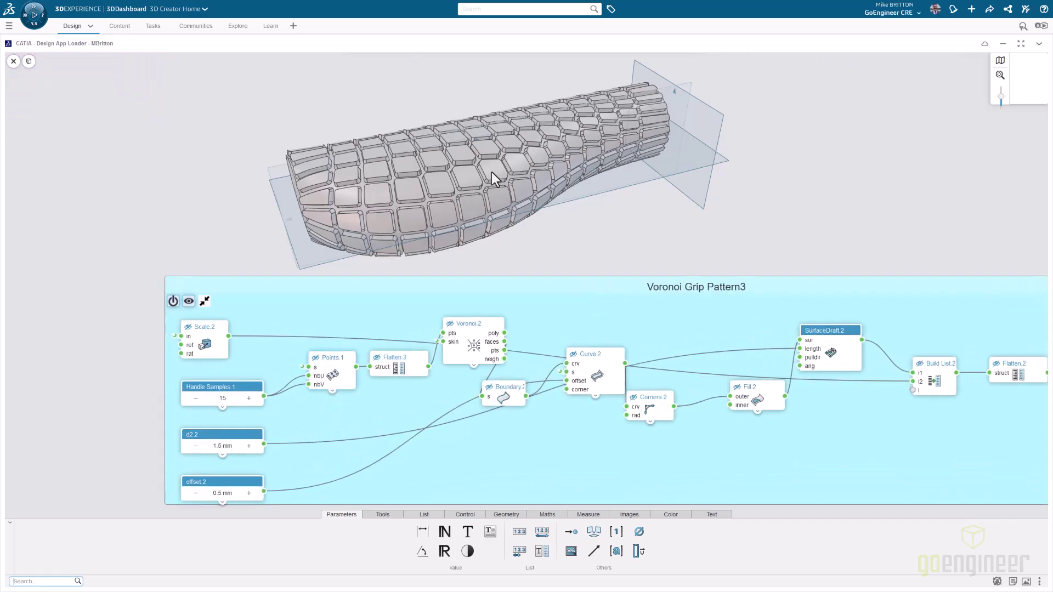
{"action": "left_click", "coordinate": [336, 378]}
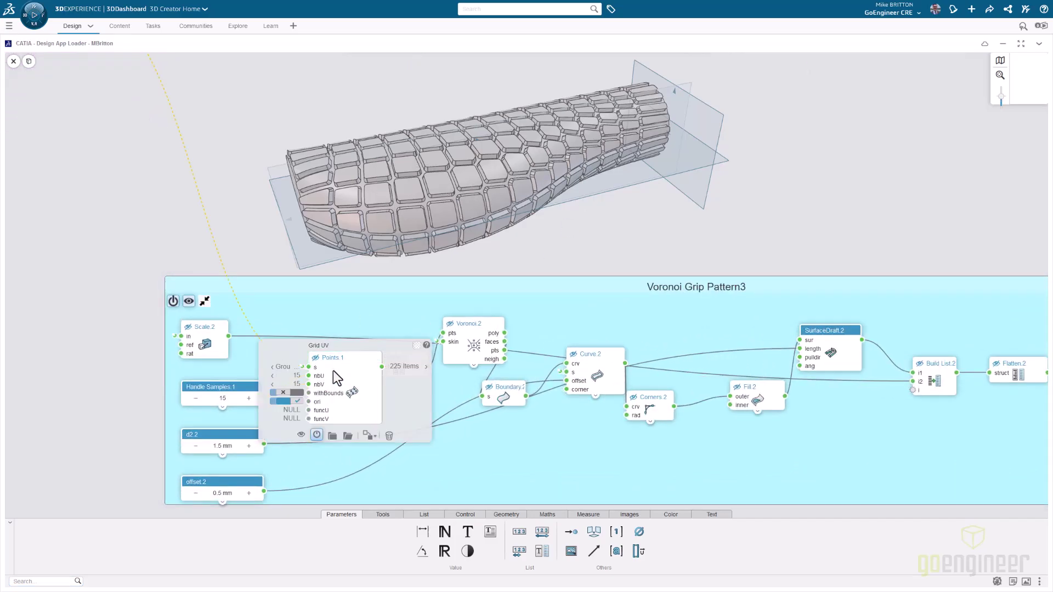
{"action": "left_click", "coordinate": [300, 436]}
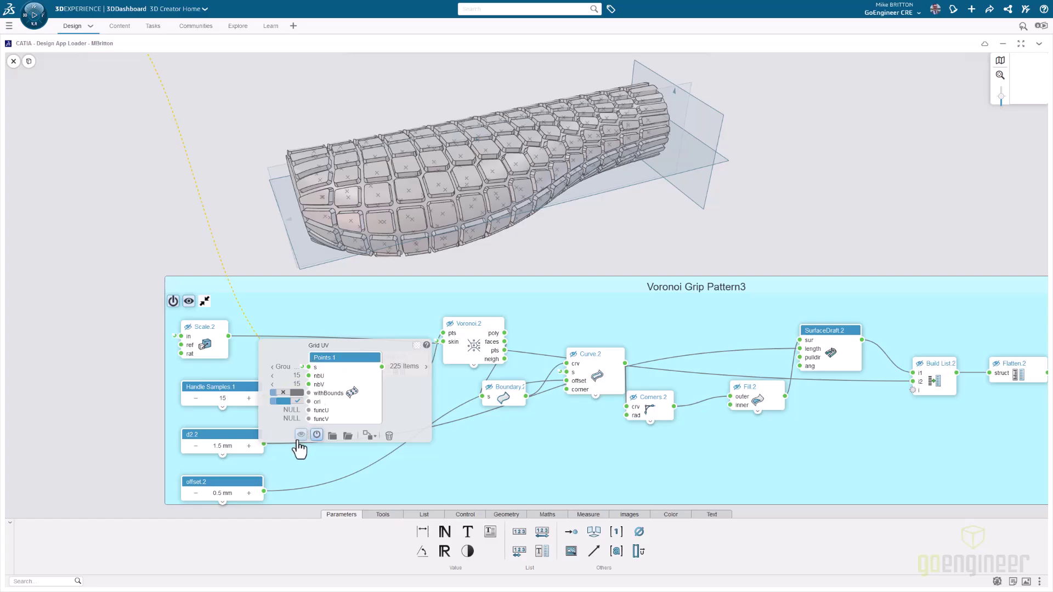
{"action": "left_click", "coordinate": [111, 383]}
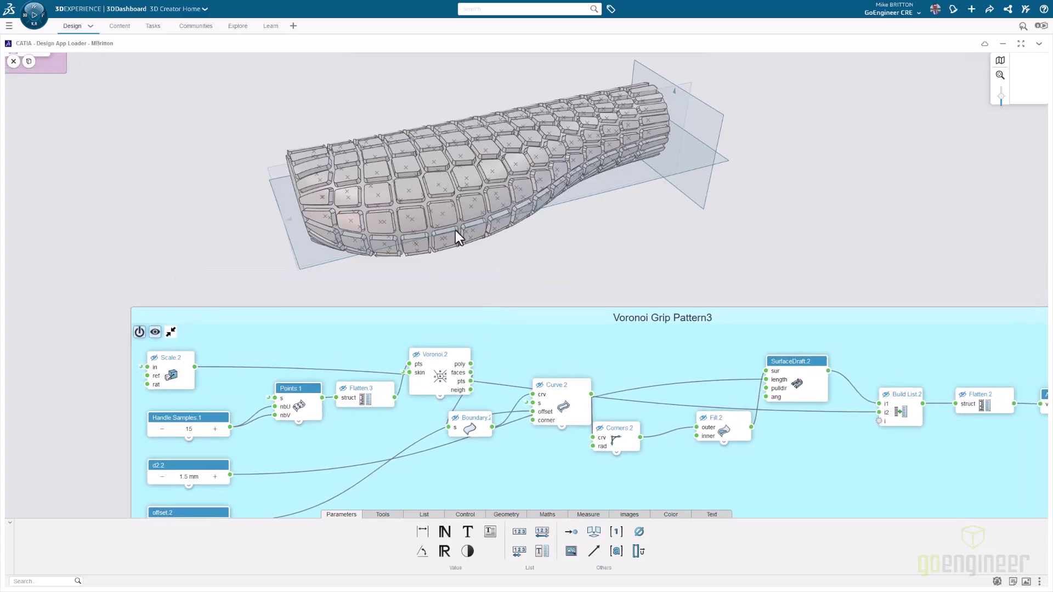
Check the Handle Samples.1 value feeding the point grid, and hide the Points.1 points on the grip again.
{"action": "double_click", "coordinate": [196, 430]}
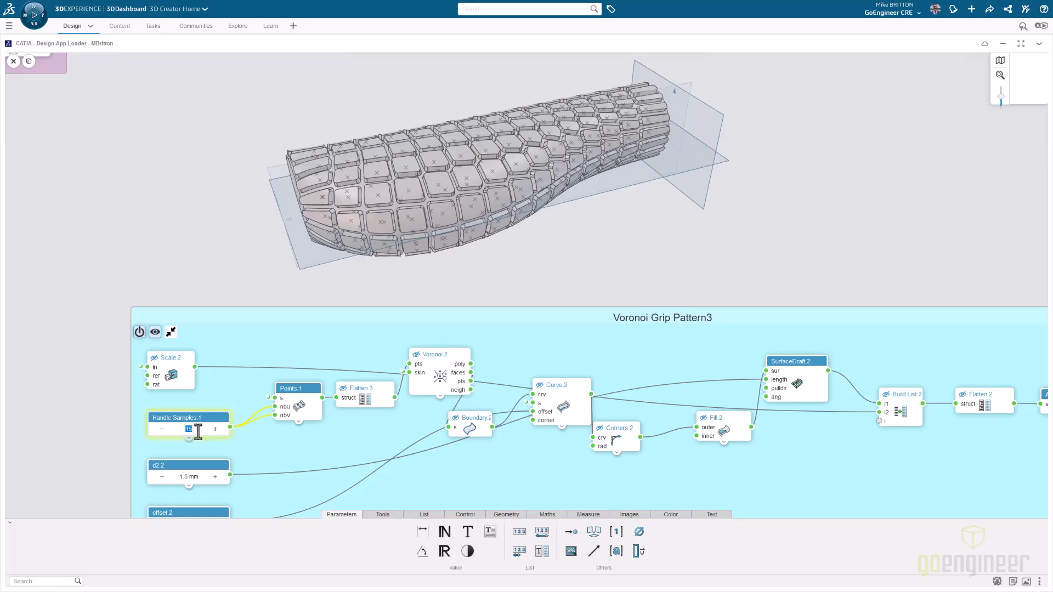
{"action": "left_click", "coordinate": [292, 389]}
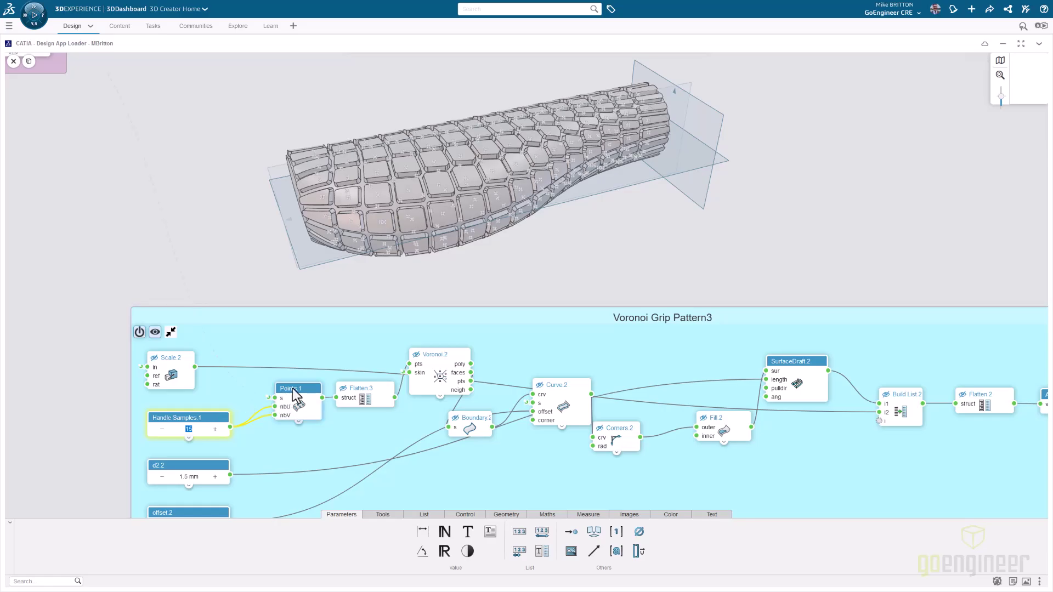
{"action": "left_click", "coordinate": [258, 464]}
{"action": "left_click", "coordinate": [457, 487]}
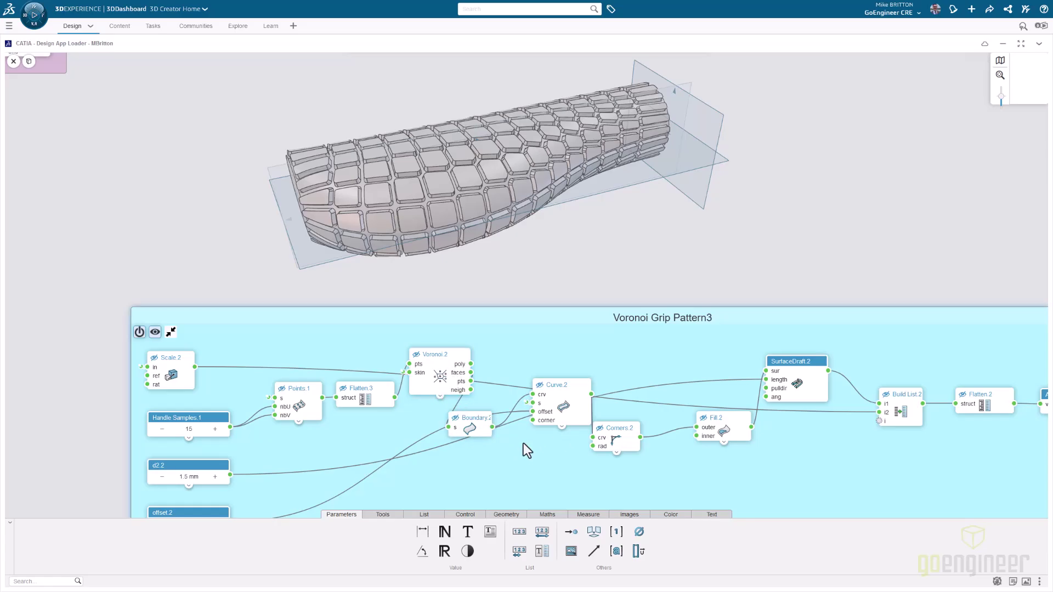
Switch from graph editing to the 3D model and inspect the grip's raised, drafted blocks up close.
{"action": "left_click_drag", "start_coordinate": [659, 481], "coordinate": [508, 457]}
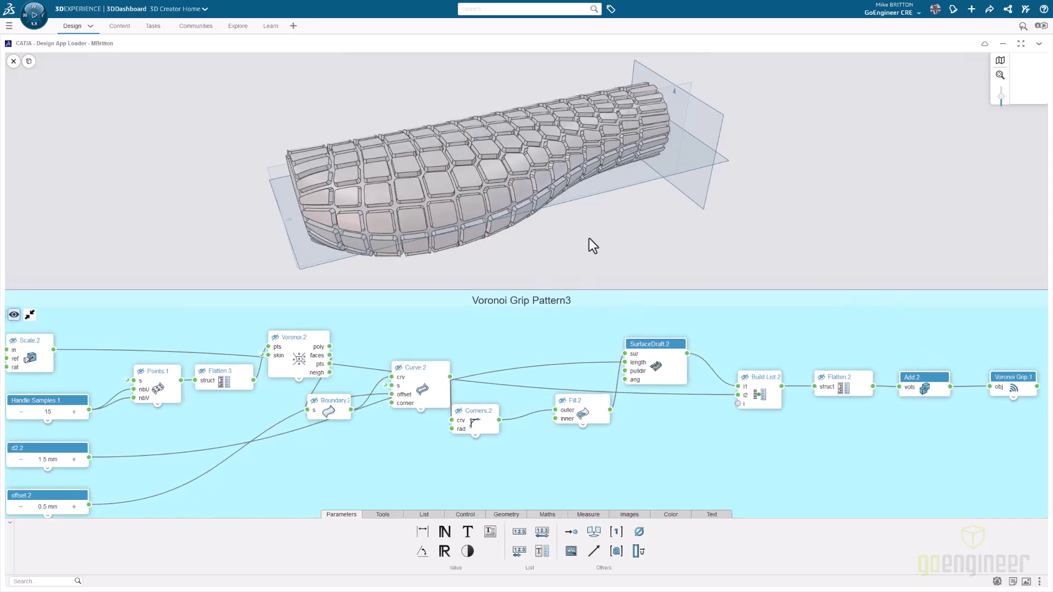
{"action": "scroll", "coordinate": [390, 147], "scroll_direction": "down", "scroll_amount": 2}
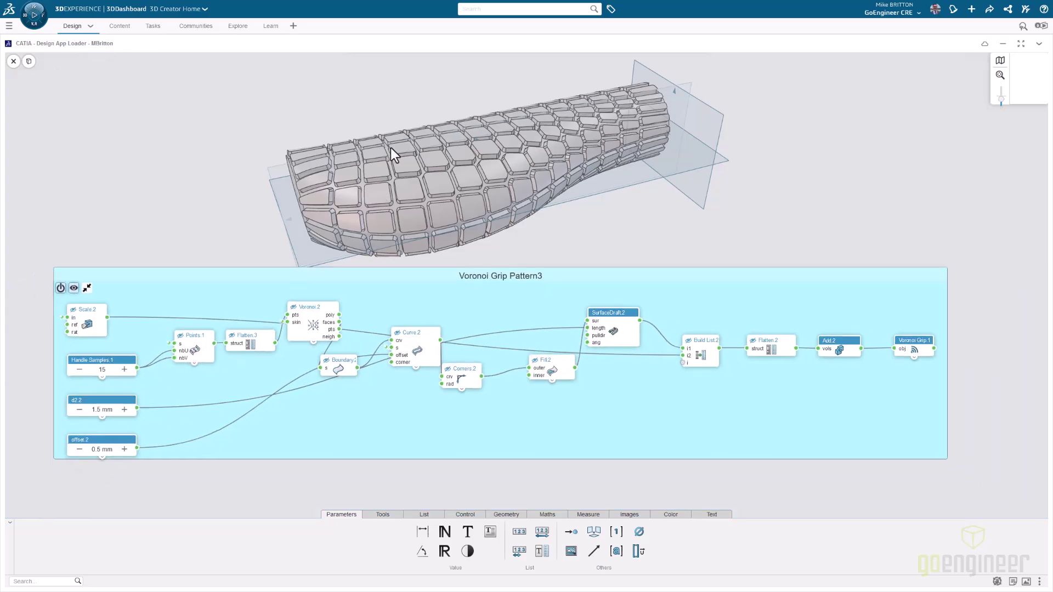
{"action": "left_click", "coordinate": [29, 61]}
{"action": "scroll", "coordinate": [411, 176], "scroll_direction": "up", "scroll_amount": 4}
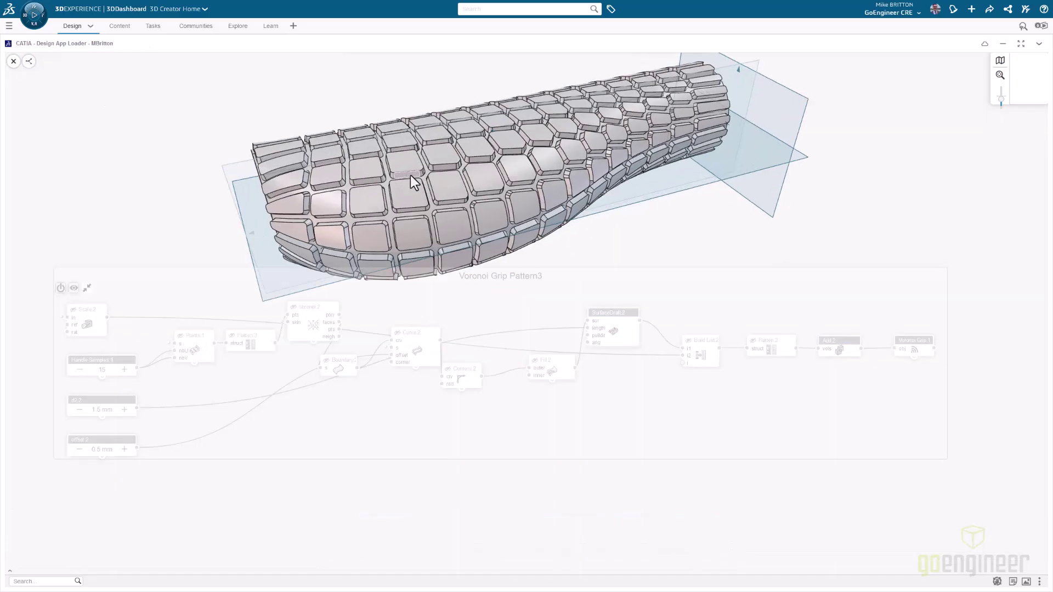
{"action": "scroll", "coordinate": [455, 164], "scroll_direction": "up", "scroll_amount": 5}
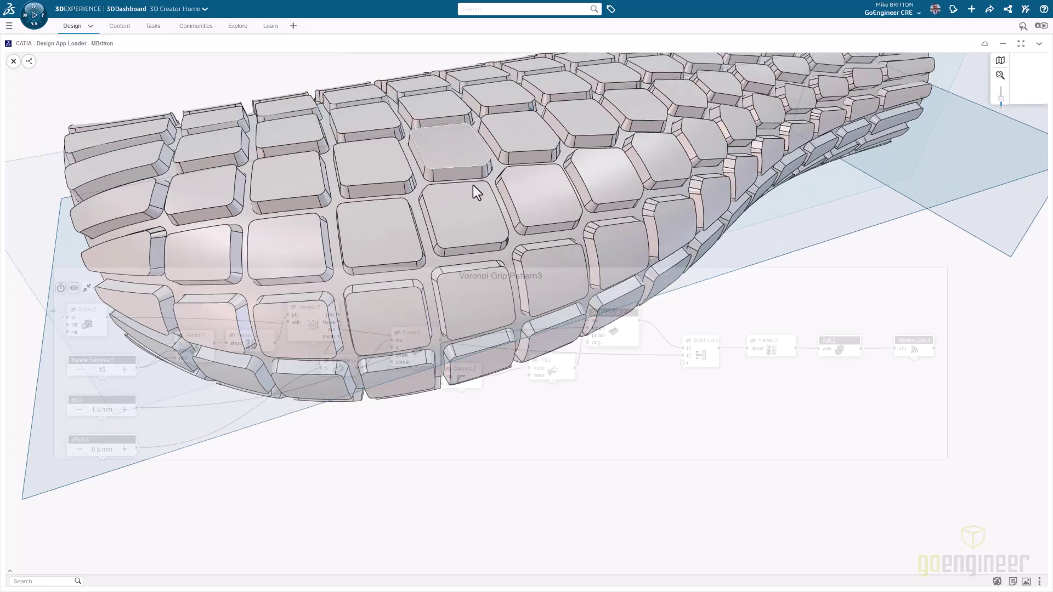
{"action": "scroll", "coordinate": [481, 234], "scroll_direction": "down", "scroll_amount": 5}
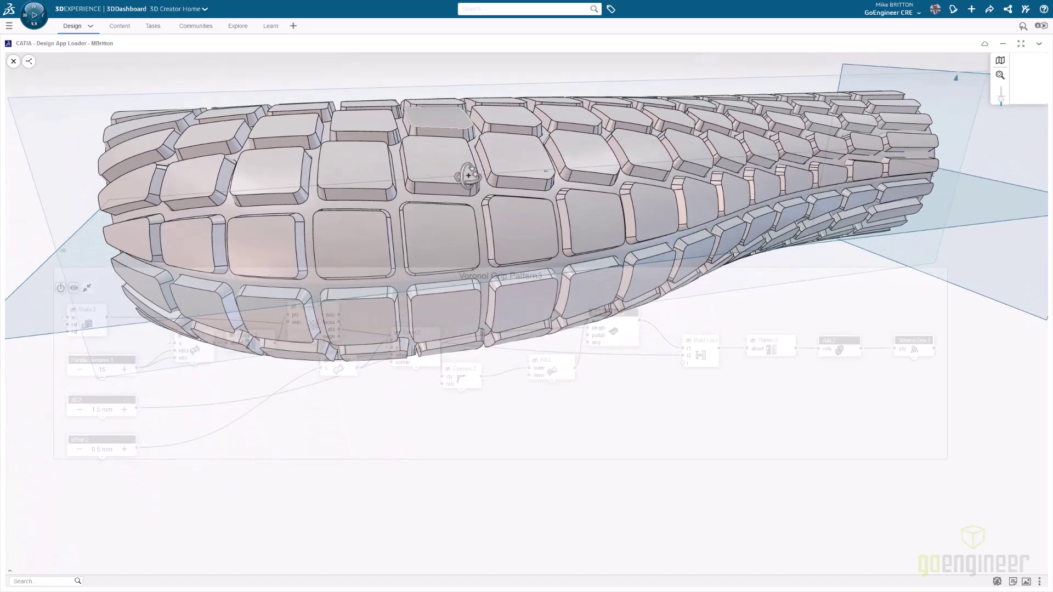
{"action": "scroll", "coordinate": [422, 110], "scroll_direction": "up", "scroll_amount": 5}
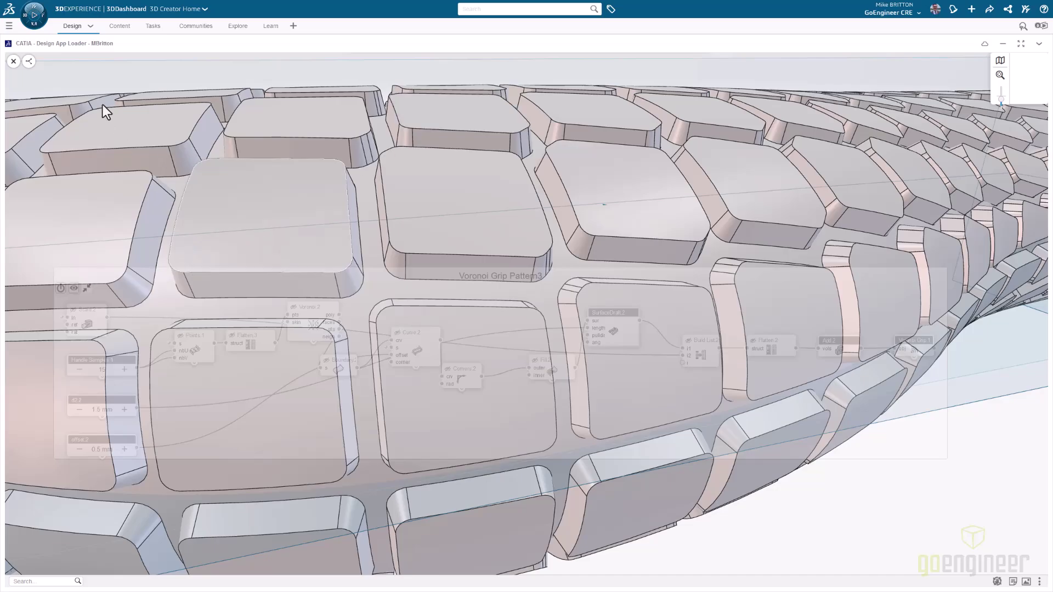
Return to the node graph and inspect the Fill.2 output and the inputs of the SurfaceDraft.2 node.
{"action": "left_click", "coordinate": [28, 61]}
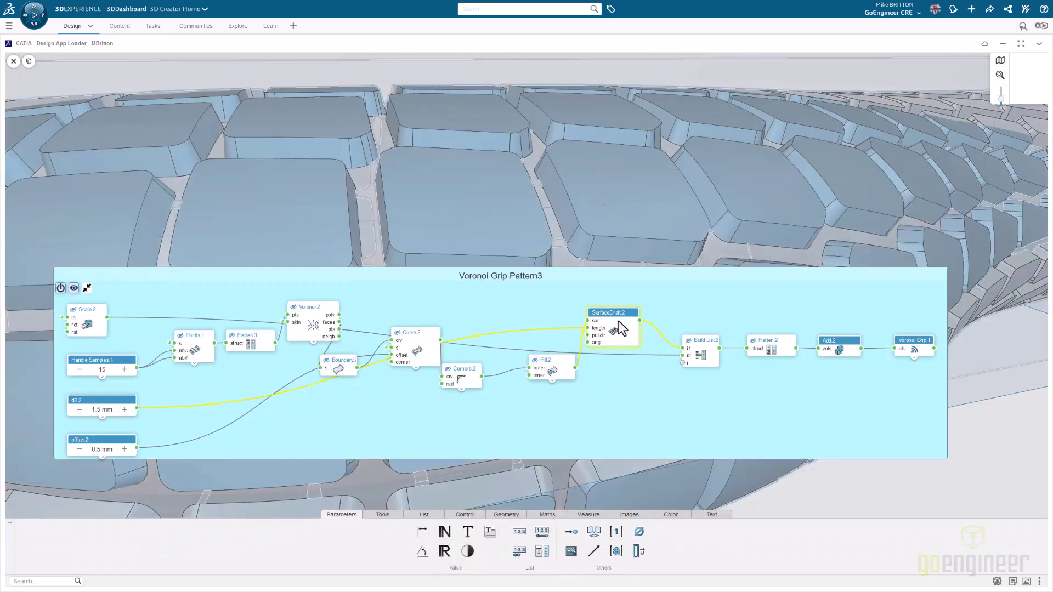
{"action": "mouse_move", "coordinate": [618, 324]}
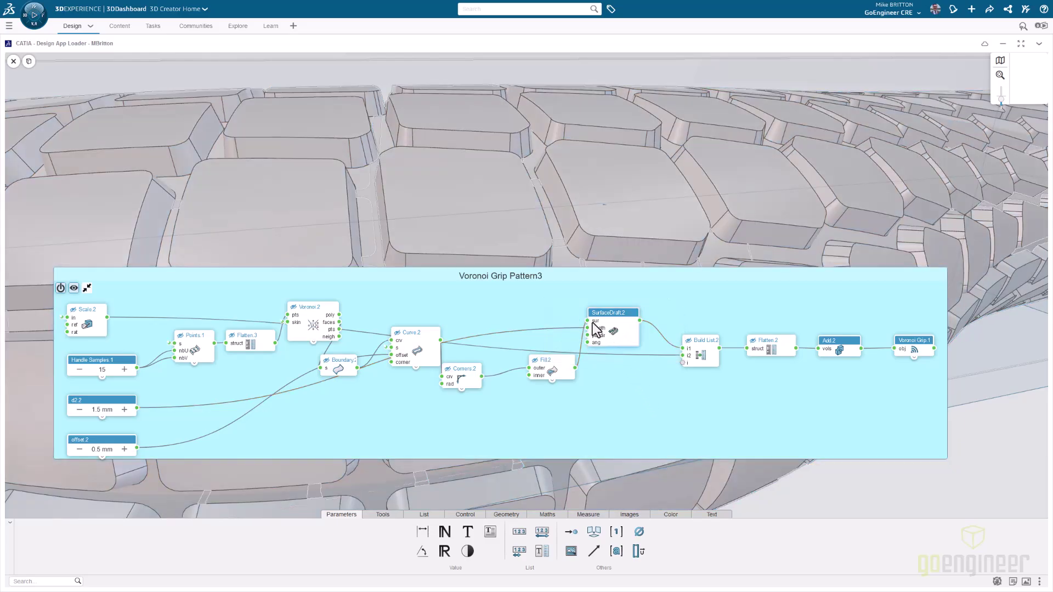
{"action": "mouse_move", "coordinate": [577, 377]}
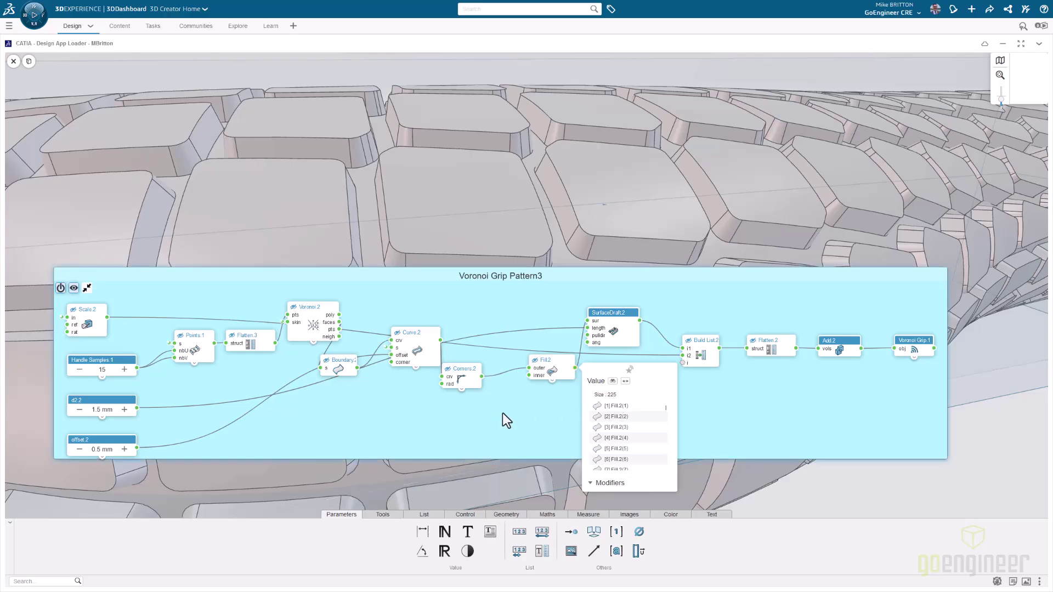
{"action": "left_click", "coordinate": [611, 331]}
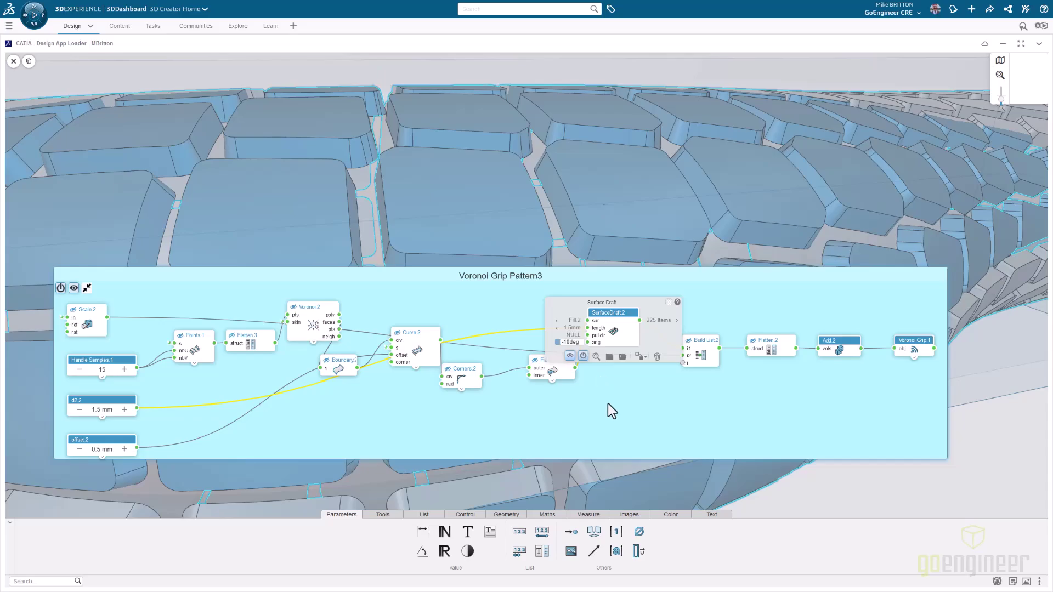
{"action": "left_click", "coordinate": [618, 433]}
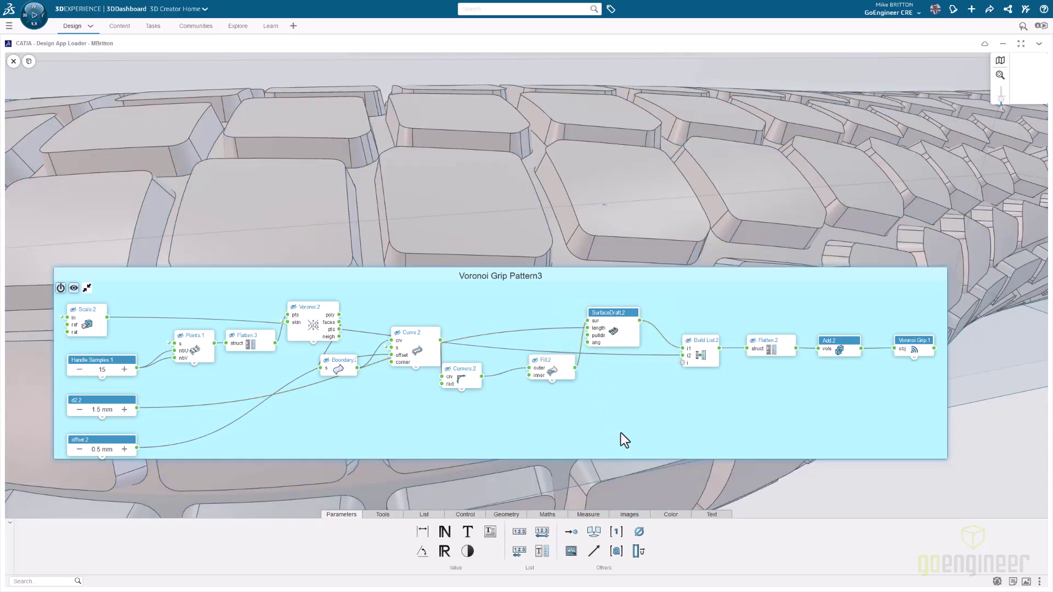
{"action": "mouse_move", "coordinate": [588, 322]}
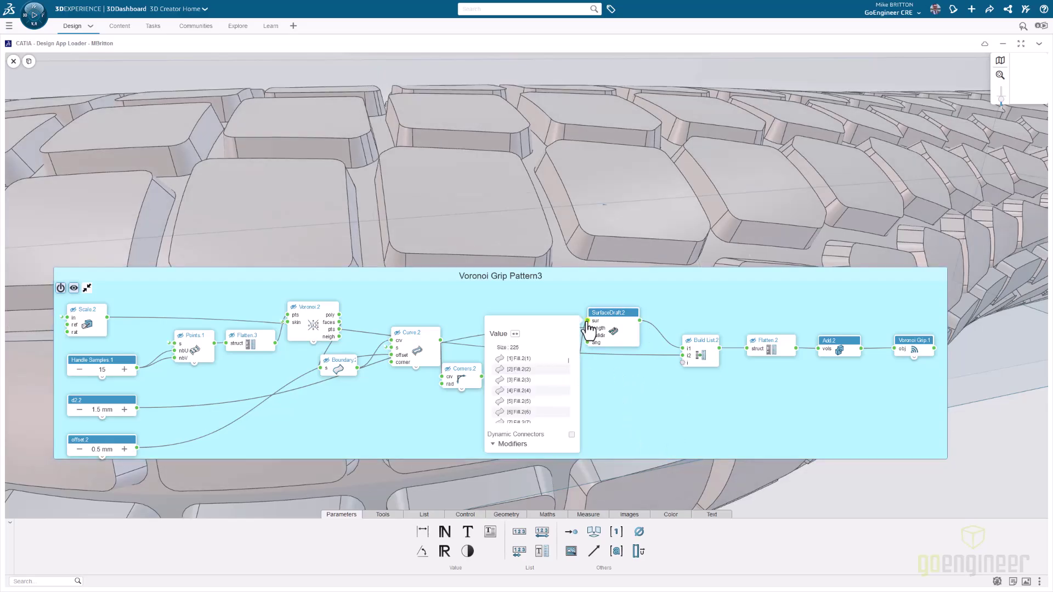
Examine the Voronoi Grip Pattern group, following its nodes from Surface Sampling and Voronoi.1 through to the Voronoi Grip output.
{"action": "scroll", "coordinate": [525, 363], "scroll_direction": "down", "scroll_amount": 10}
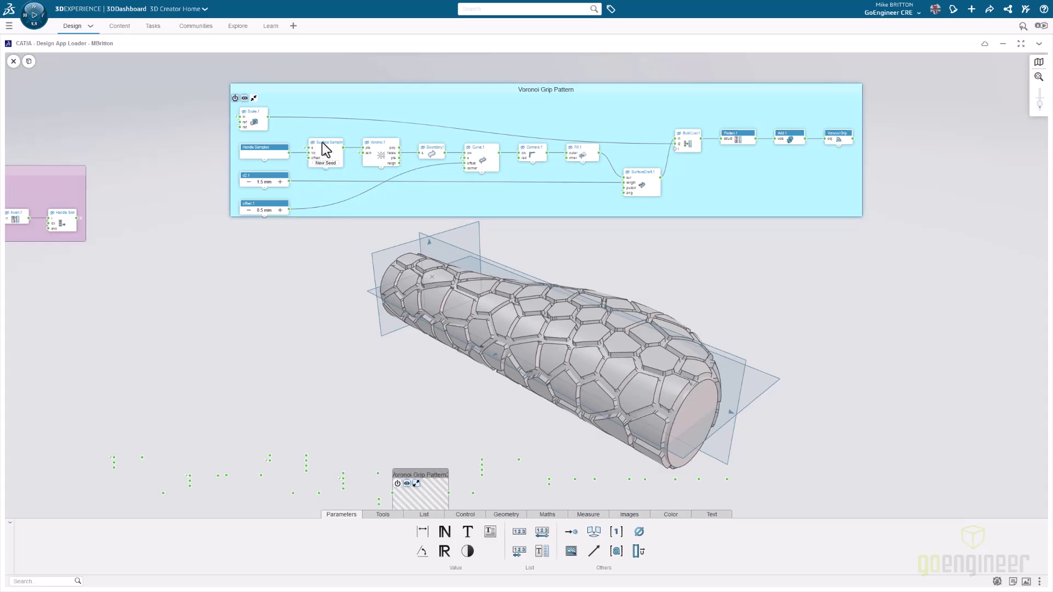
{"action": "scroll", "coordinate": [328, 143], "scroll_direction": "up", "scroll_amount": 5}
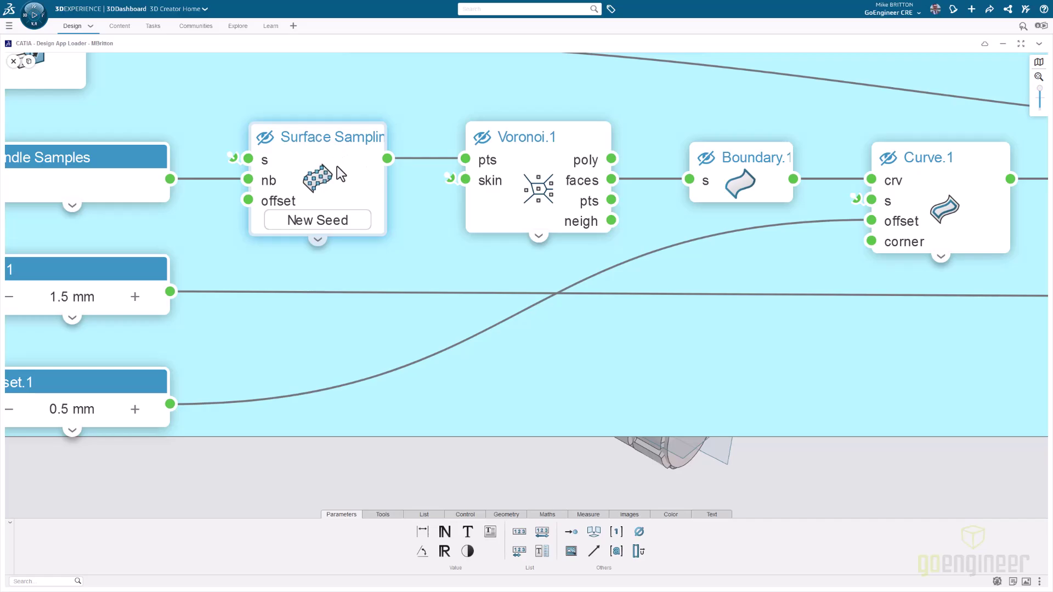
{"action": "scroll", "coordinate": [338, 167], "scroll_direction": "down", "scroll_amount": 4}
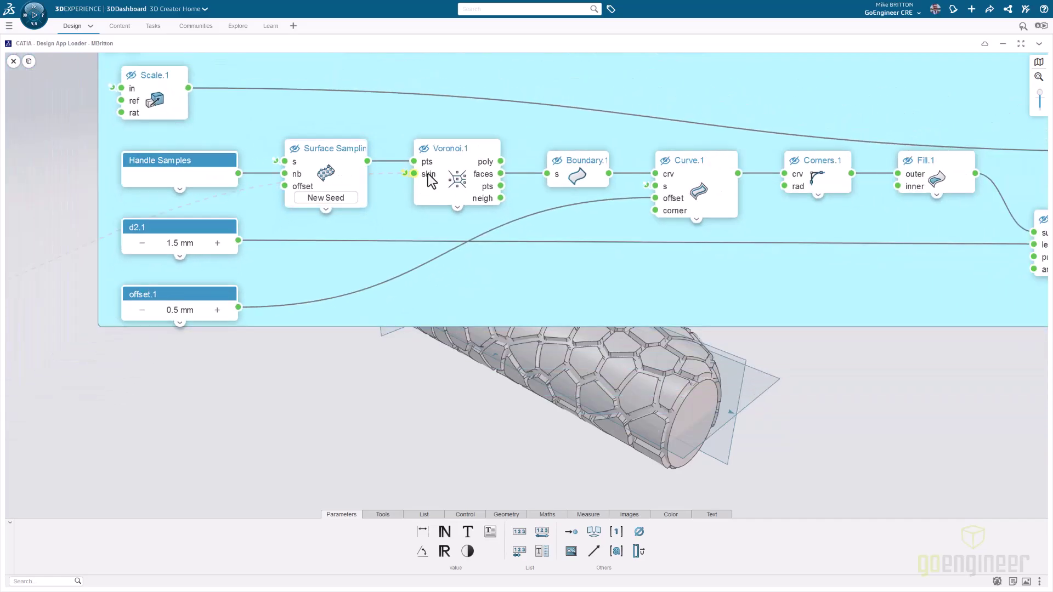
{"action": "scroll", "coordinate": [669, 184], "scroll_direction": "down", "scroll_amount": 5}
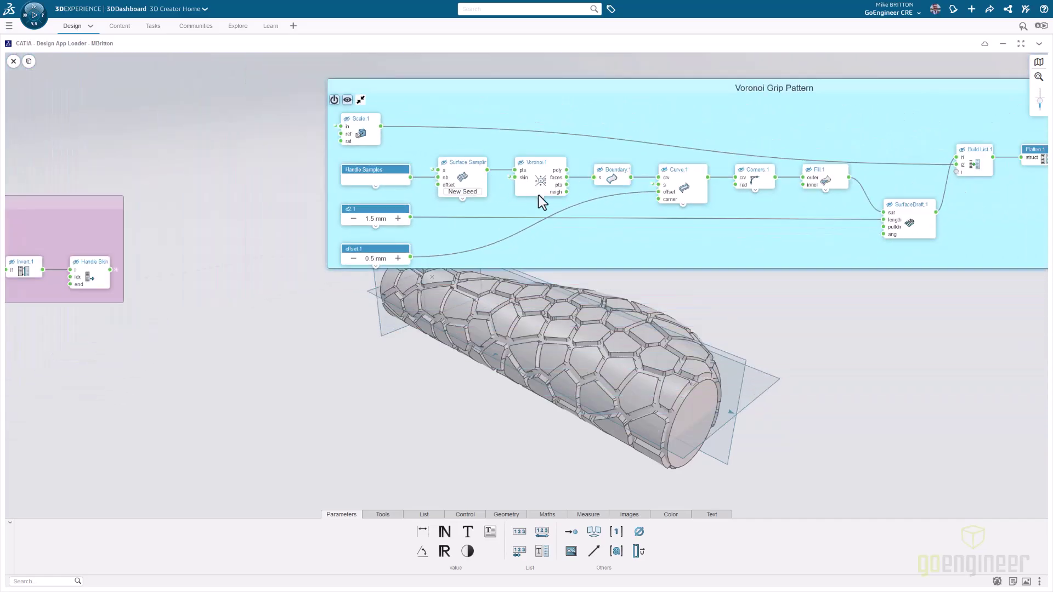
{"action": "middle_click_drag", "start_coordinate": [668, 219], "coordinate": [453, 187]}
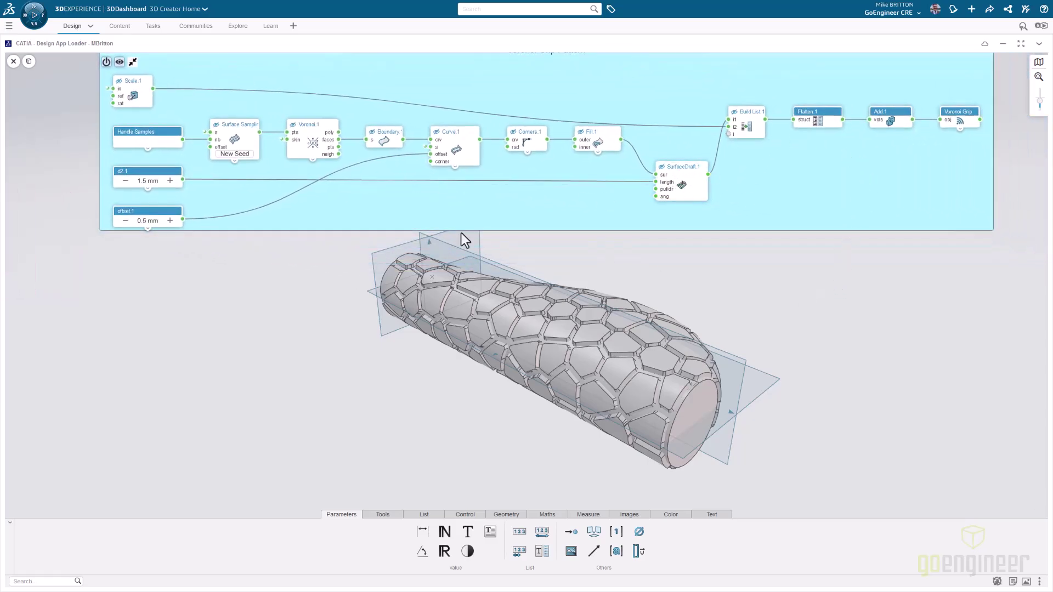
Switch from graph editing to the 3D model and inspect the irregular Voronoi grip pattern from several sides.
{"action": "left_click", "coordinate": [31, 63]}
{"action": "middle_click_drag", "start_coordinate": [383, 363], "coordinate": [391, 393]}
{"action": "middle_click_drag", "start_coordinate": [472, 426], "coordinate": [558, 433]}
{"action": "middle_click_drag", "start_coordinate": [494, 287], "coordinate": [216, 317]}
{"action": "middle_click_drag", "start_coordinate": [353, 382], "coordinate": [472, 466]}
{"action": "middle_click_drag", "start_coordinate": [546, 496], "coordinate": [503, 521]}
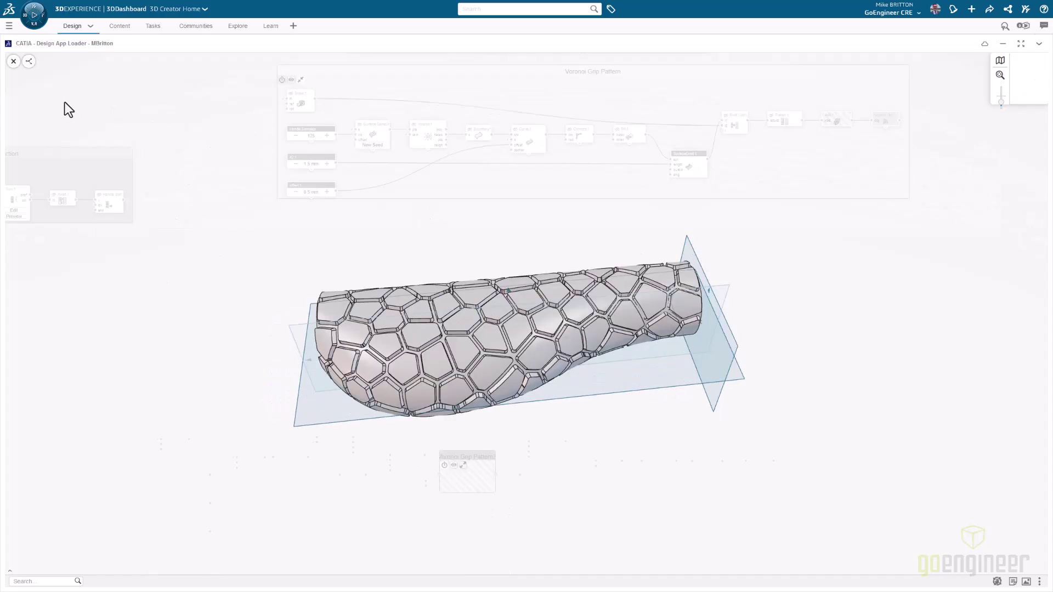
Close the graph editor and open the Grip Indent Bicycle Handlebar xD revision.
{"action": "left_click", "coordinate": [13, 62]}
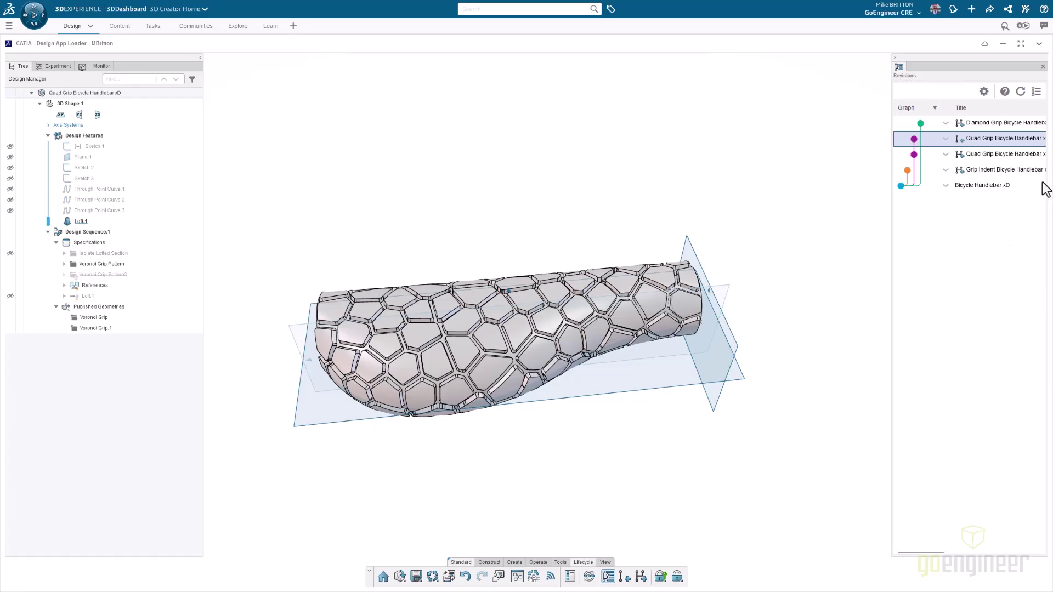
{"action": "double_click", "coordinate": [1007, 153]}
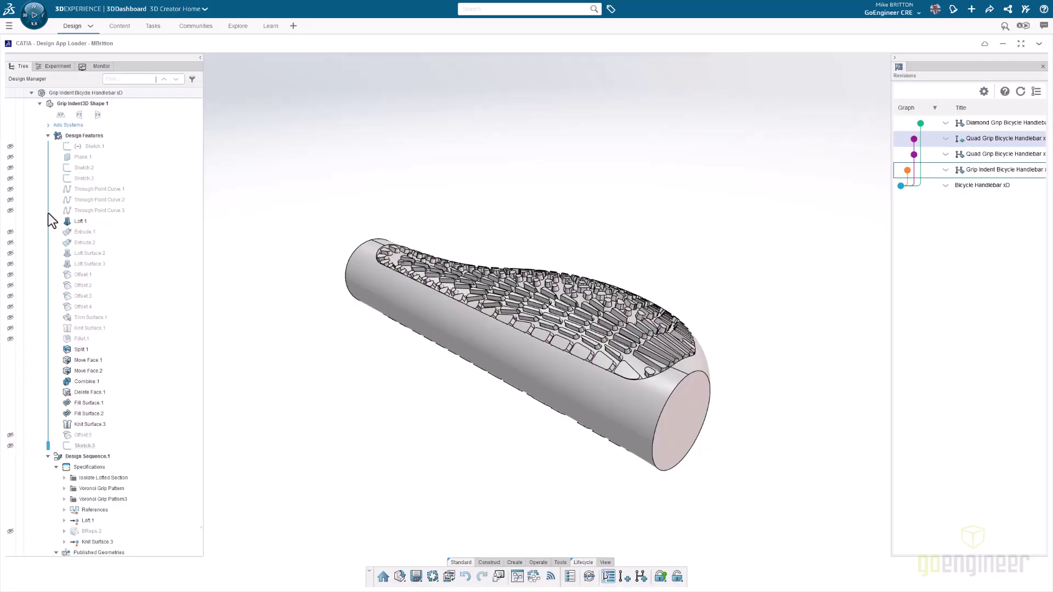
Inspect the Grip Indent handlebar from several sides, comparing the Voronoi cell patterns inside its two indented areas.
{"action": "middle_click_drag", "start_coordinate": [346, 423], "coordinate": [385, 401]}
{"action": "middle_click_drag", "start_coordinate": [485, 420], "coordinate": [689, 425]}
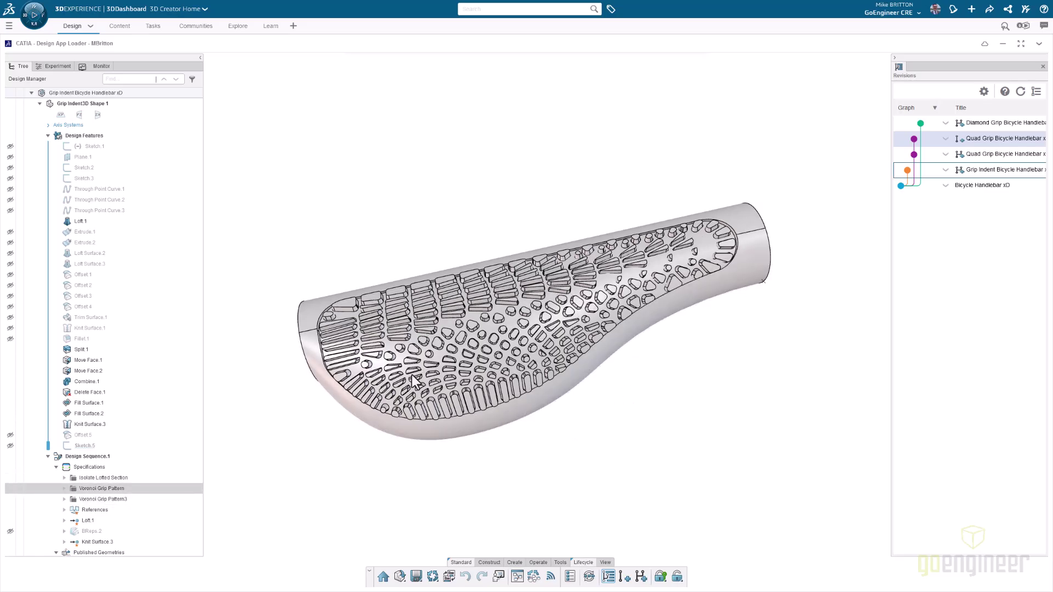
{"action": "middle_click_drag", "start_coordinate": [712, 371], "coordinate": [491, 347]}
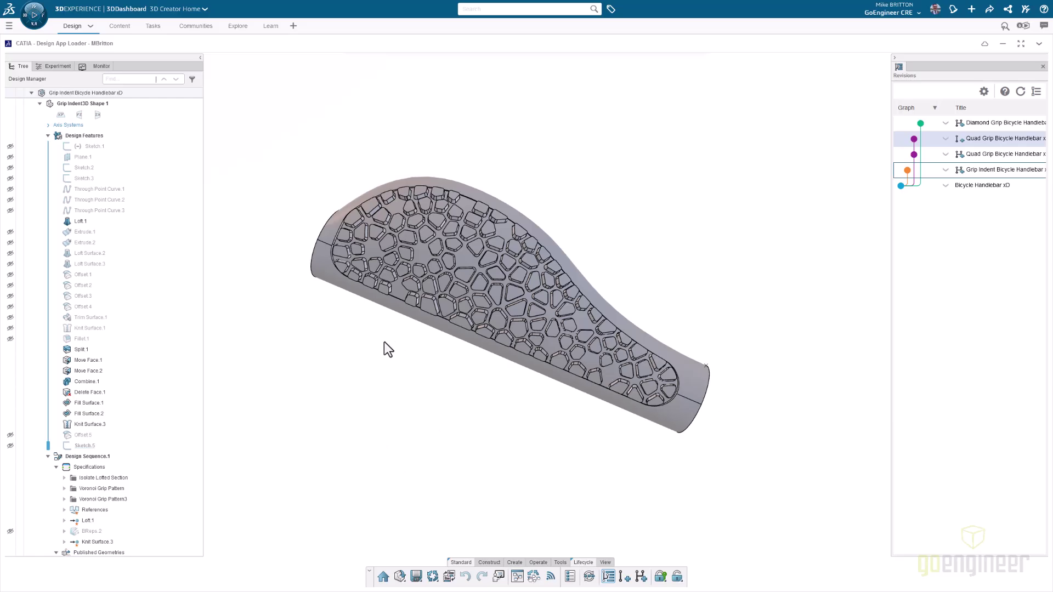
{"action": "middle_click_drag", "start_coordinate": [443, 116], "coordinate": [390, 521]}
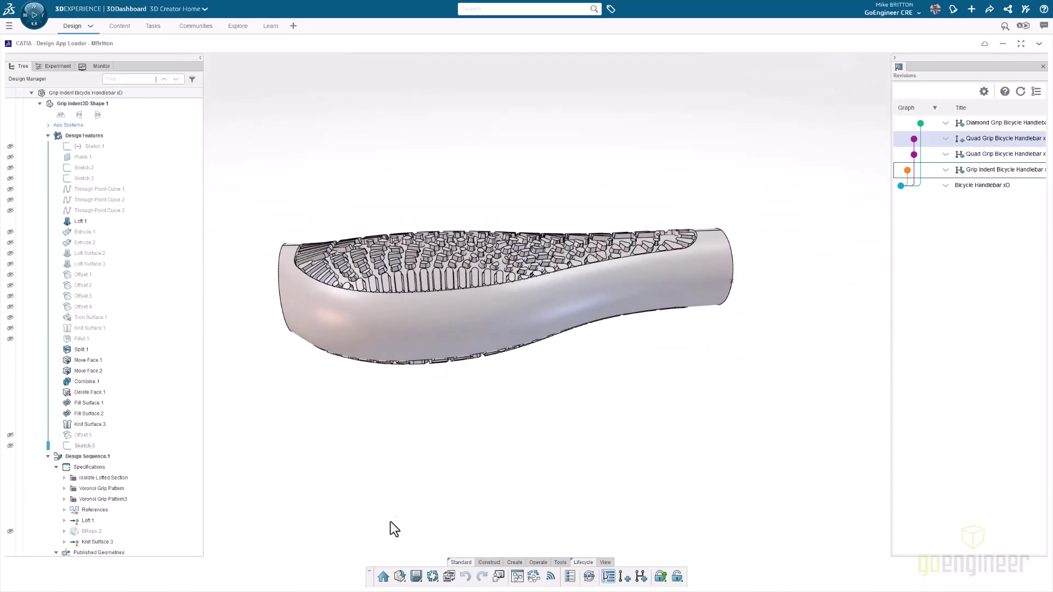
{"action": "middle_click_drag", "start_coordinate": [578, 418], "coordinate": [553, 488]}
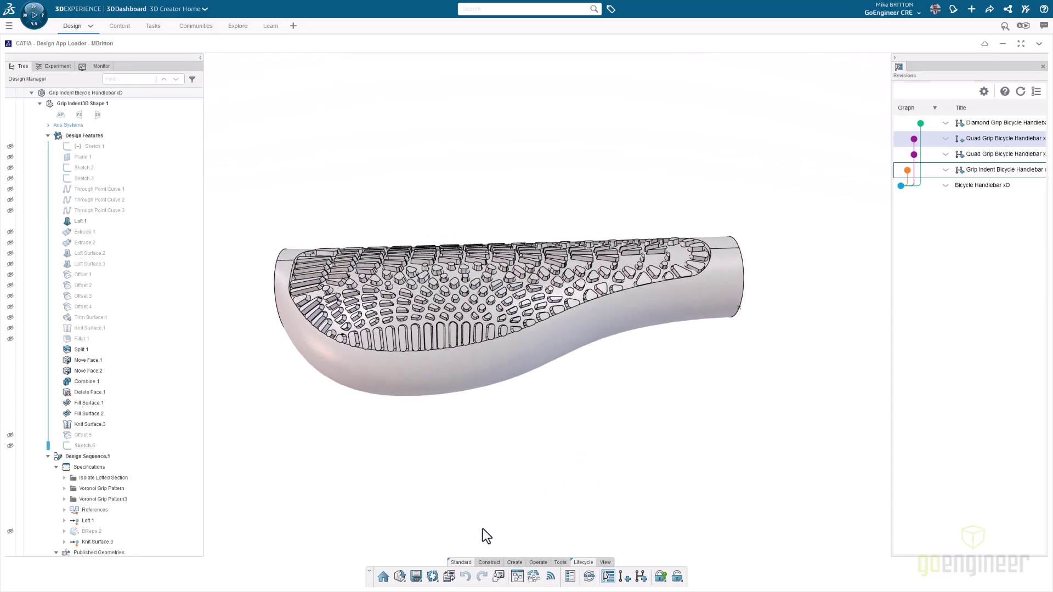
Open the node graph, examine the Isolate Lofted Section group and its Sort.1 node, and close the graph editor.
{"action": "left_click", "coordinate": [517, 577]}
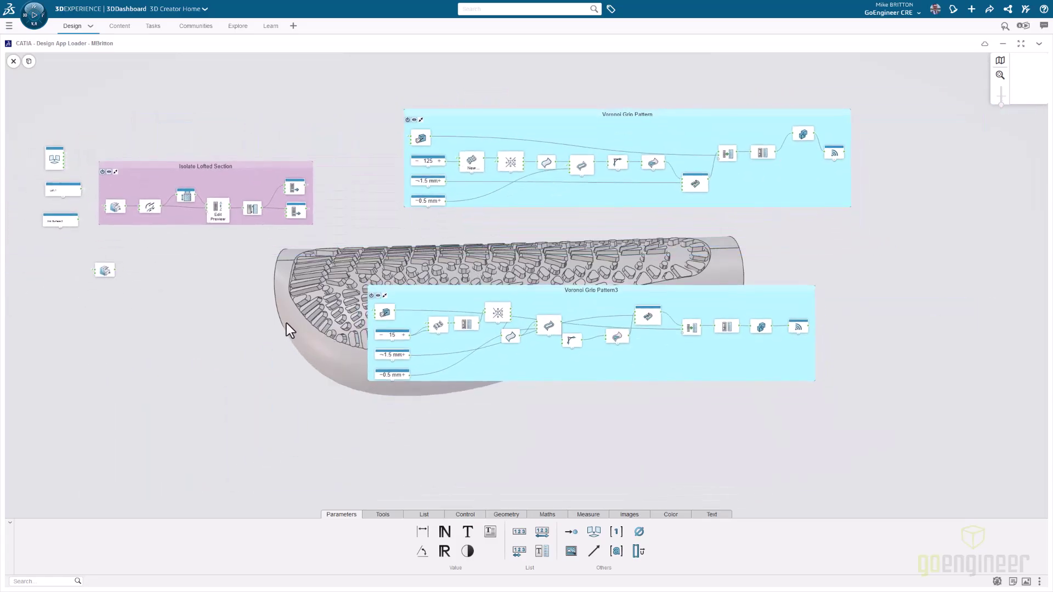
{"action": "scroll", "coordinate": [254, 235], "scroll_direction": "up", "scroll_amount": 3}
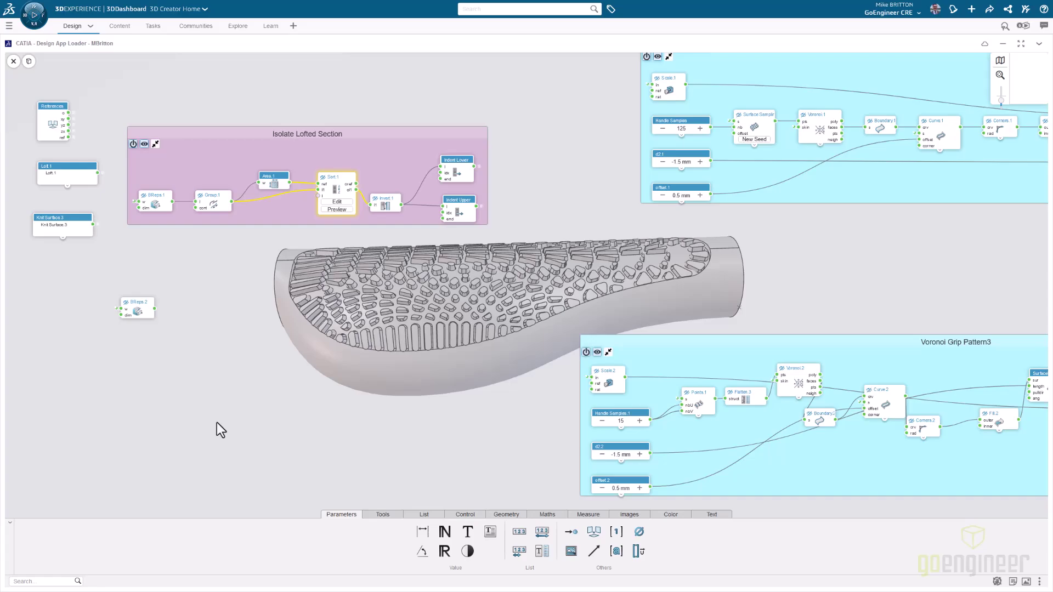
{"action": "left_click", "coordinate": [13, 61]}
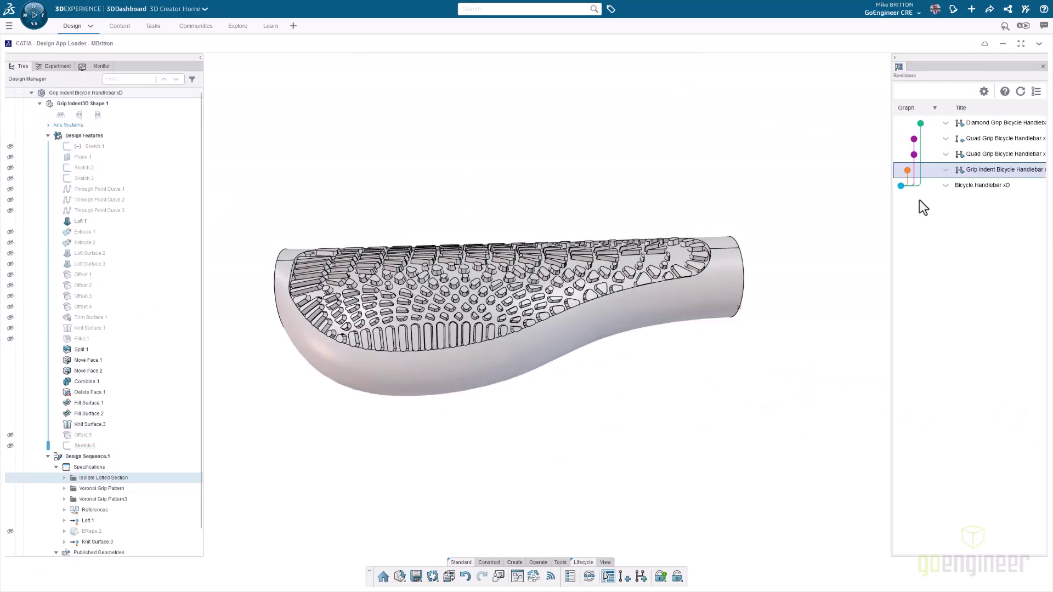
Open the Diamond Grip Bicycle Handlebar xD revision and bring up its node graph with the Voronoi Grip Pattern geometry hidden.
{"action": "double_click", "coordinate": [988, 125]}
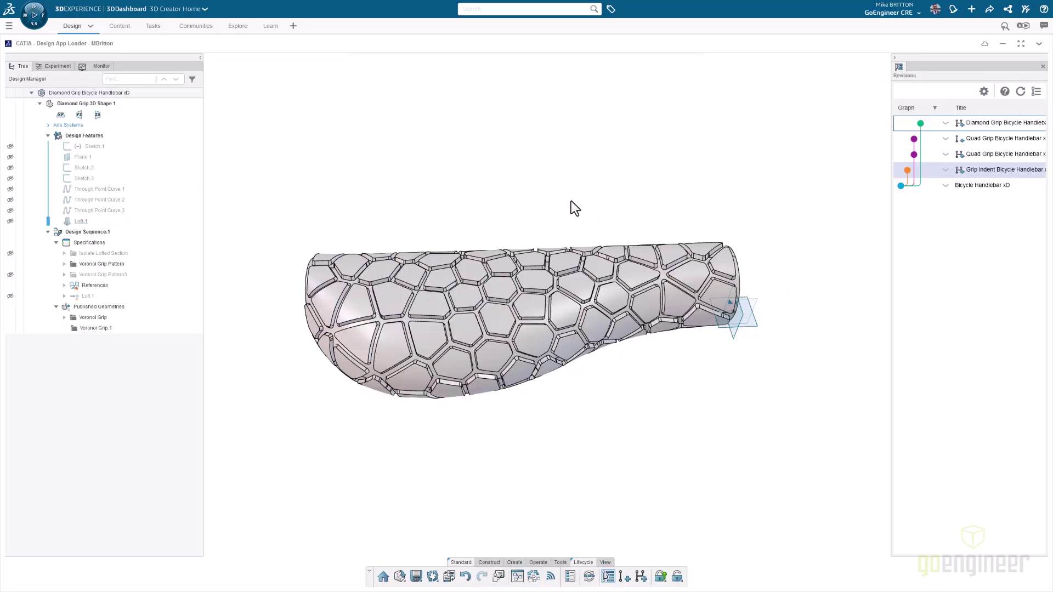
{"action": "left_click", "coordinate": [10, 264]}
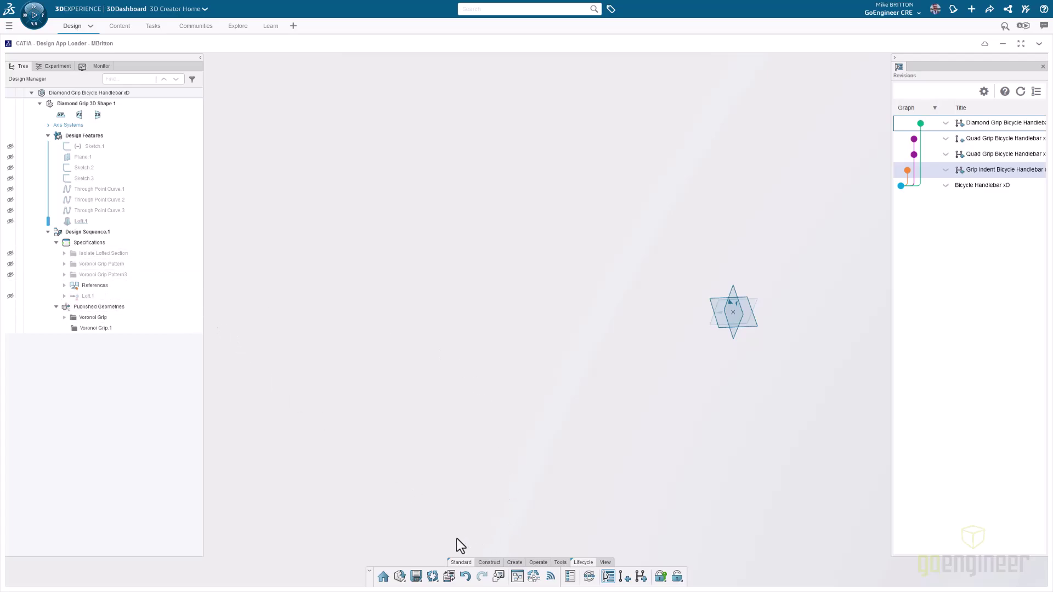
{"action": "left_click", "coordinate": [449, 576]}
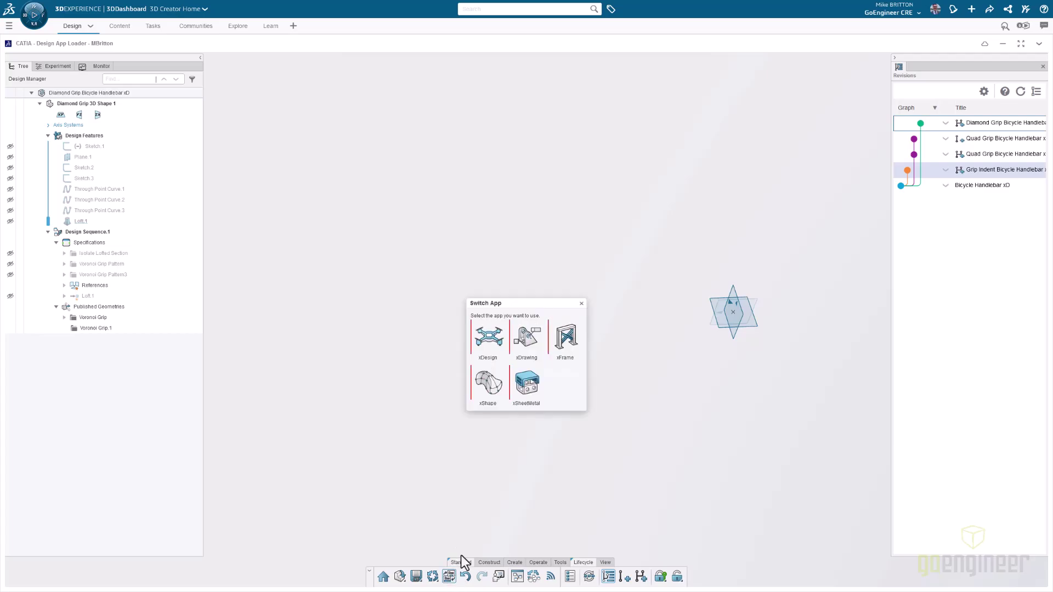
{"action": "left_click", "coordinate": [517, 577]}
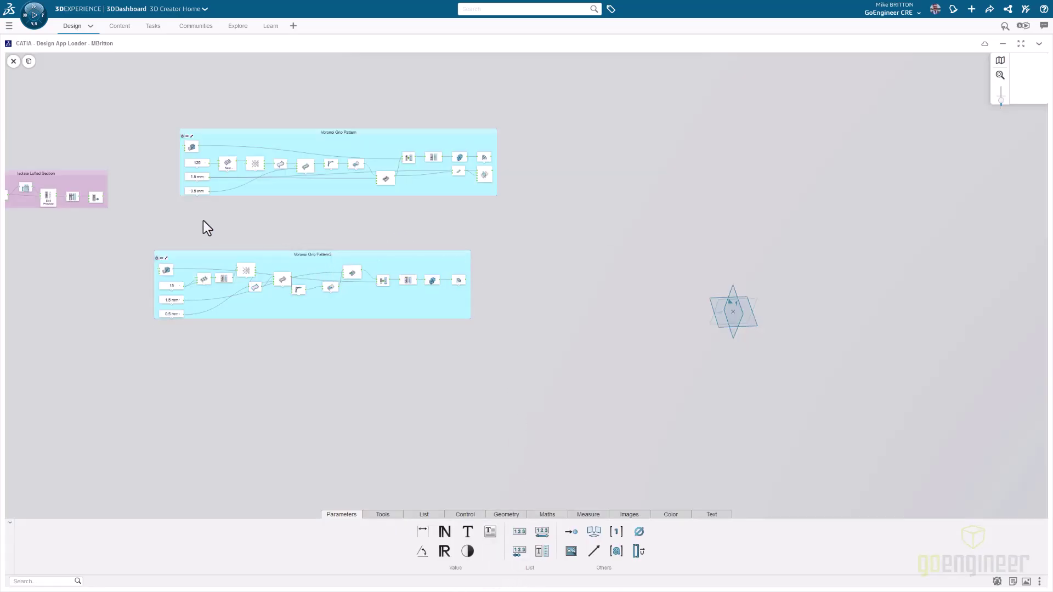
Deactivate and collapse the Voronoi Grip Pattern and Voronoi Grip Pattern3 groups, placing the second one beneath the first.
{"action": "left_click", "coordinate": [182, 136]}
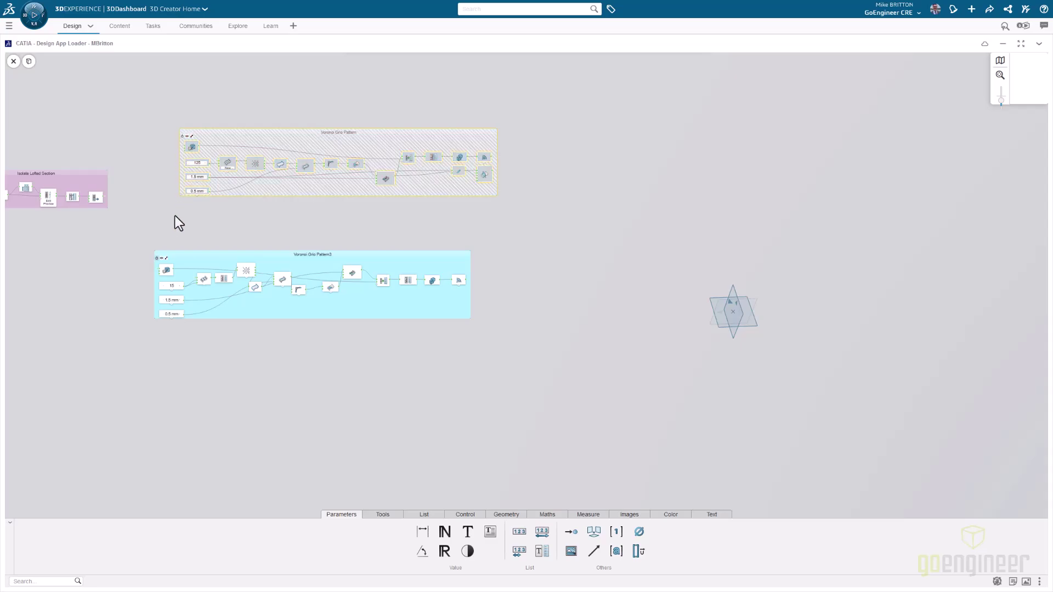
{"action": "left_click", "coordinate": [157, 259]}
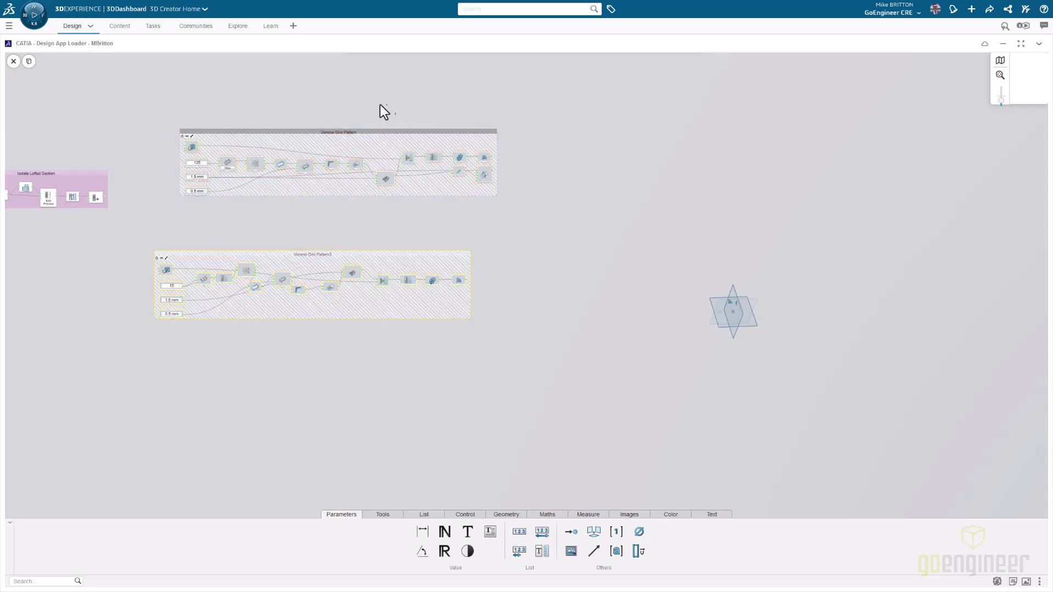
{"action": "left_click", "coordinate": [191, 136]}
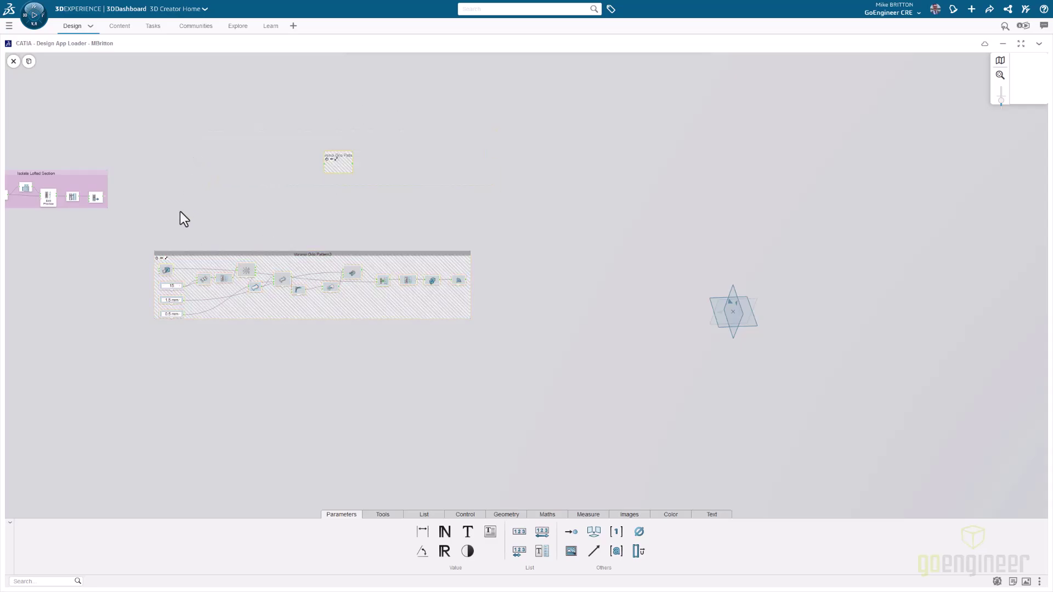
{"action": "left_click", "coordinate": [166, 258]}
{"action": "left_click_drag", "start_coordinate": [319, 279], "coordinate": [344, 184]}
Inspect the Get Item node at the end of the Isolate Lofted Section group and its links to both pattern groups.
{"action": "middle_click_drag", "start_coordinate": [142, 238], "coordinate": [310, 210]}
{"action": "scroll", "coordinate": [269, 218], "scroll_direction": "up", "scroll_amount": 6}
{"action": "left_click", "coordinate": [258, 225]}
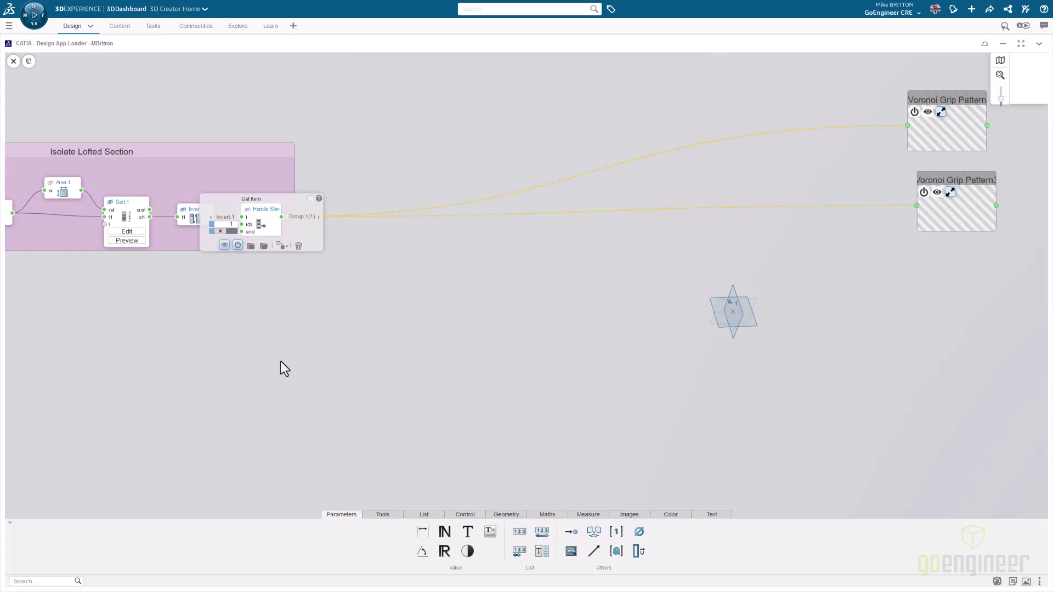
{"action": "left_click", "coordinate": [301, 357]}
{"action": "left_click", "coordinate": [254, 223]}
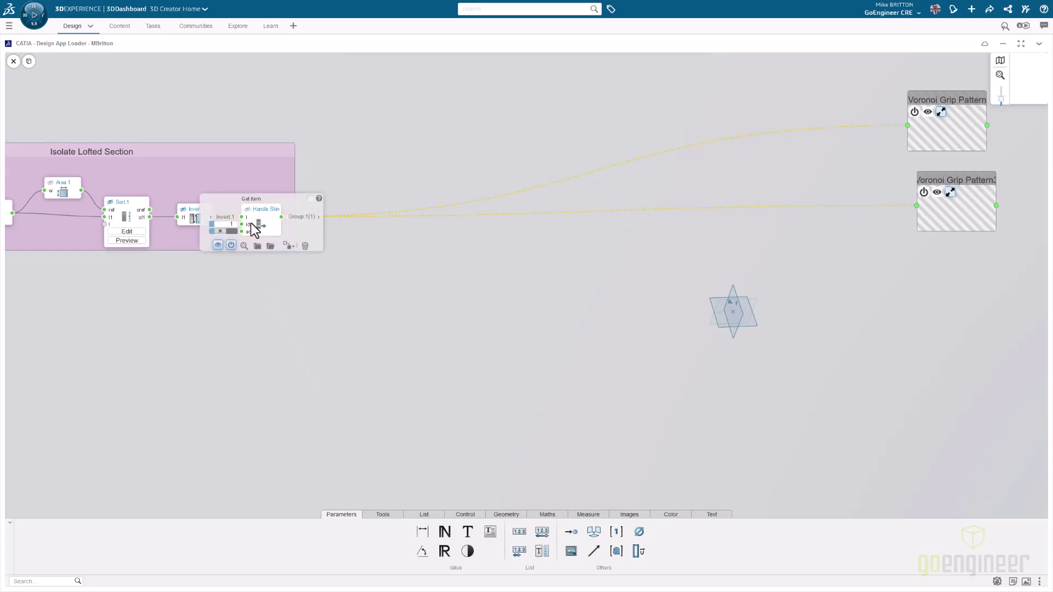
{"action": "scroll", "coordinate": [173, 181], "scroll_direction": "down", "scroll_amount": 1}
{"action": "middle_click_drag", "start_coordinate": [157, 173], "coordinate": [243, 168]}
Preview the Handle Skin surface in the 3D view, and hide all geometry of the Isolate Lofted Section group again.
{"action": "left_click", "coordinate": [84, 178]}
{"action": "left_click", "coordinate": [202, 122]}
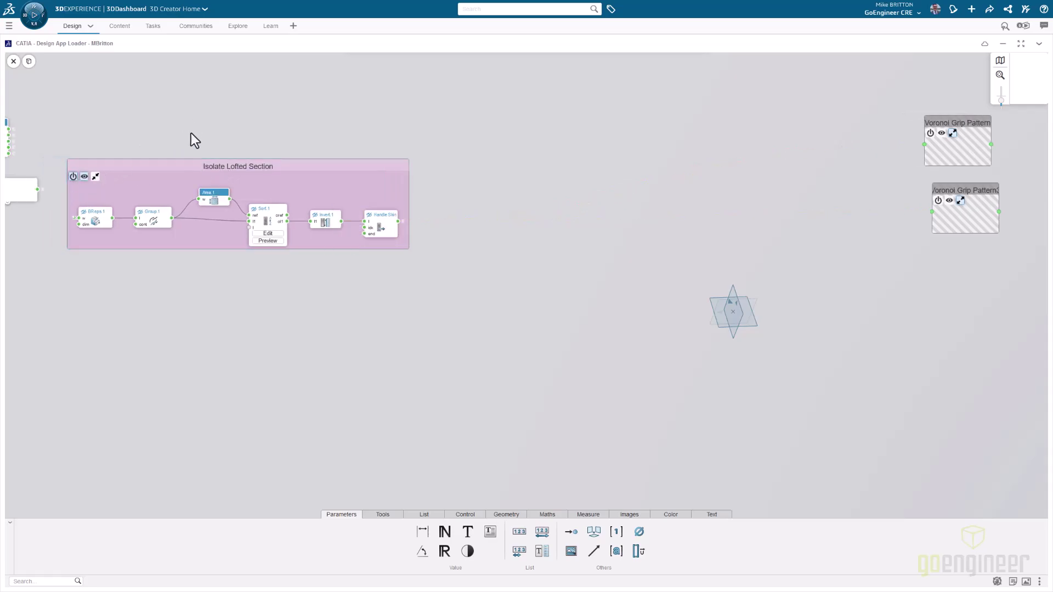
{"action": "left_click", "coordinate": [382, 225]}
{"action": "left_click", "coordinate": [350, 245]}
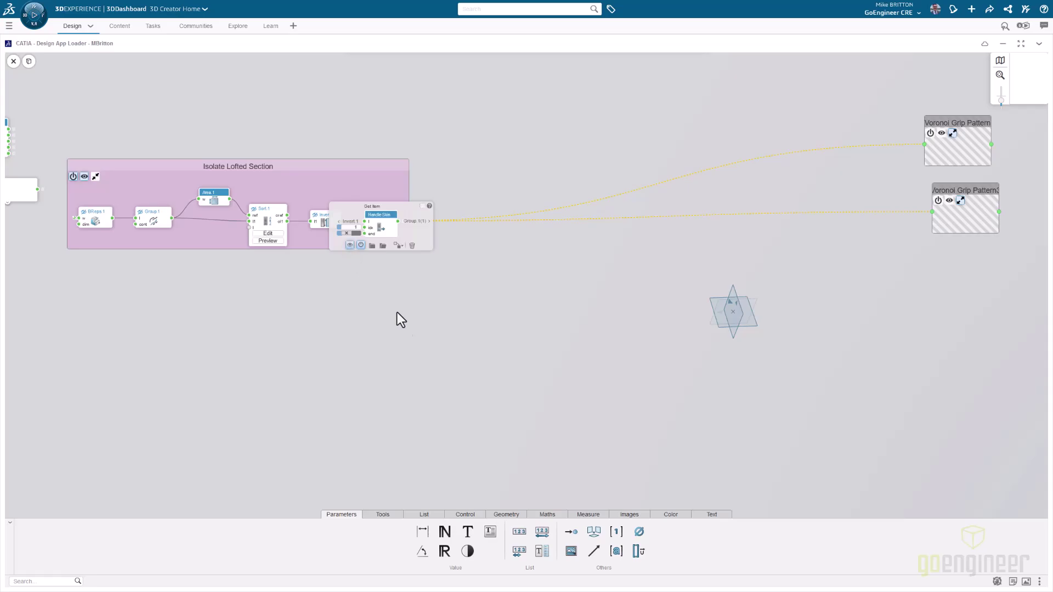
{"action": "middle_click_drag", "start_coordinate": [710, 357], "coordinate": [698, 329]}
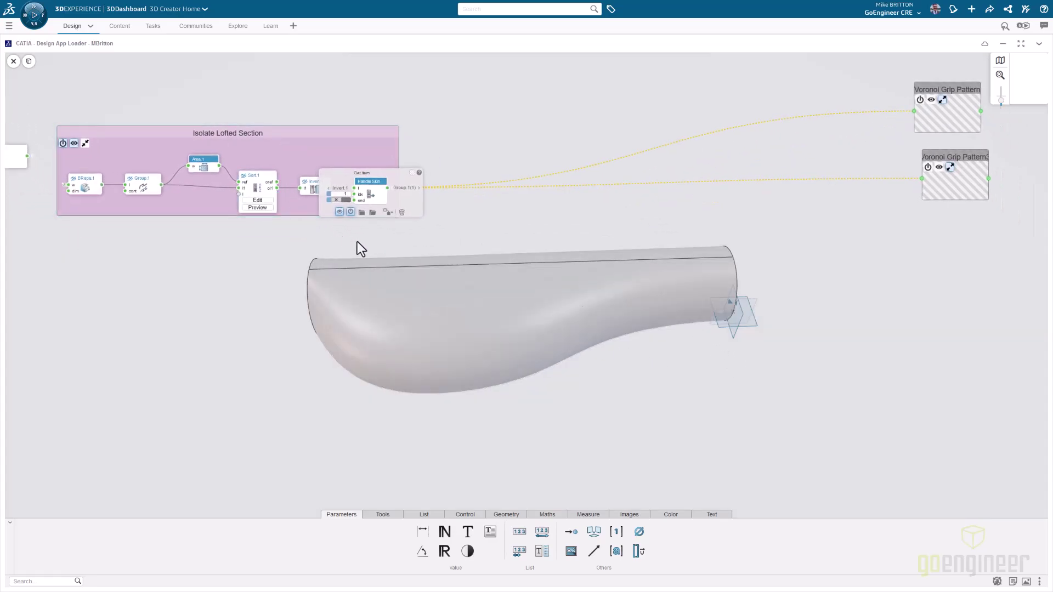
{"action": "left_click", "coordinate": [289, 251]}
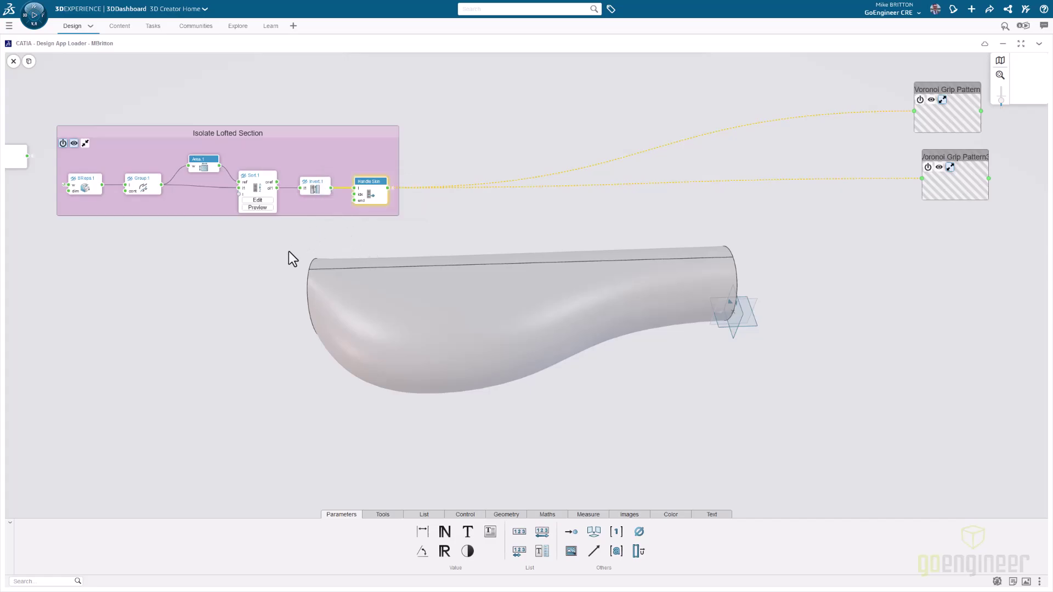
{"action": "left_click", "coordinate": [74, 144]}
{"action": "left_click", "coordinate": [220, 294]}
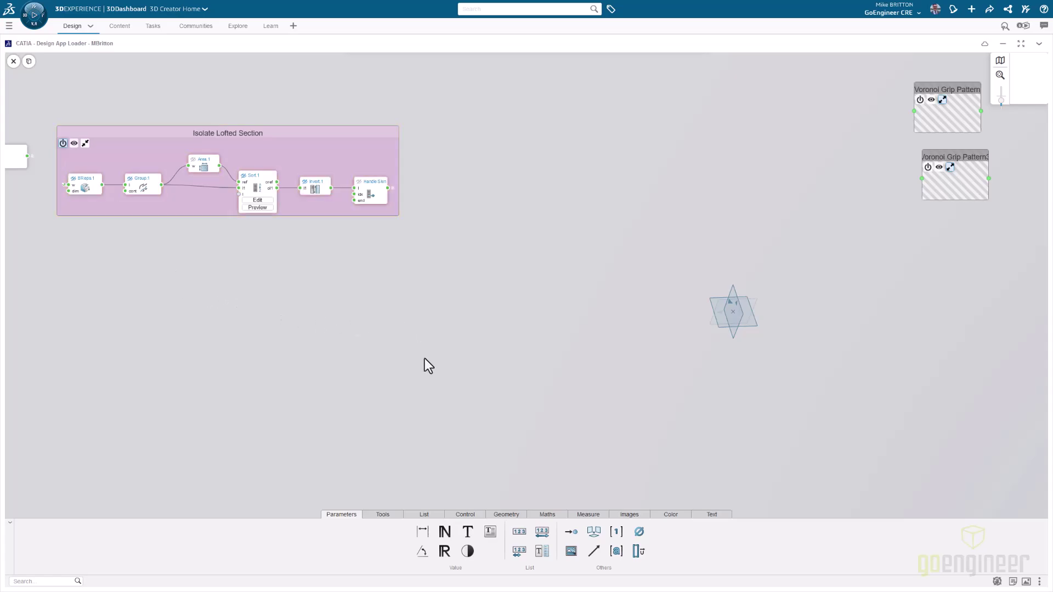
Add a Triangulate node below the Isolate Lofted Section group and show its operator description.
{"action": "double_click", "coordinate": [468, 295]}
{"action": "type", "text": "triangu"}
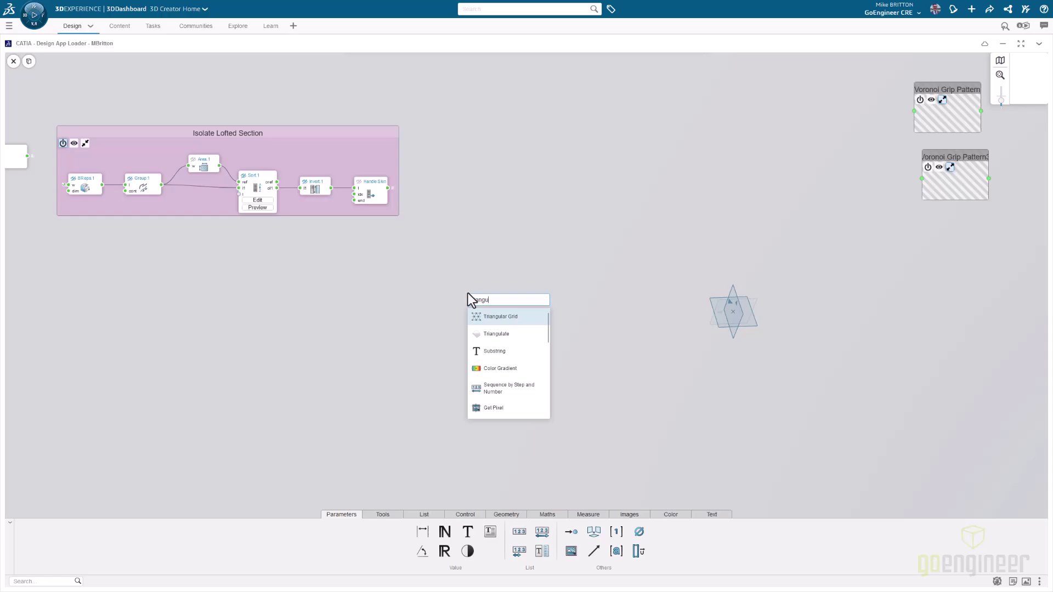
{"action": "left_click", "coordinate": [503, 335]}
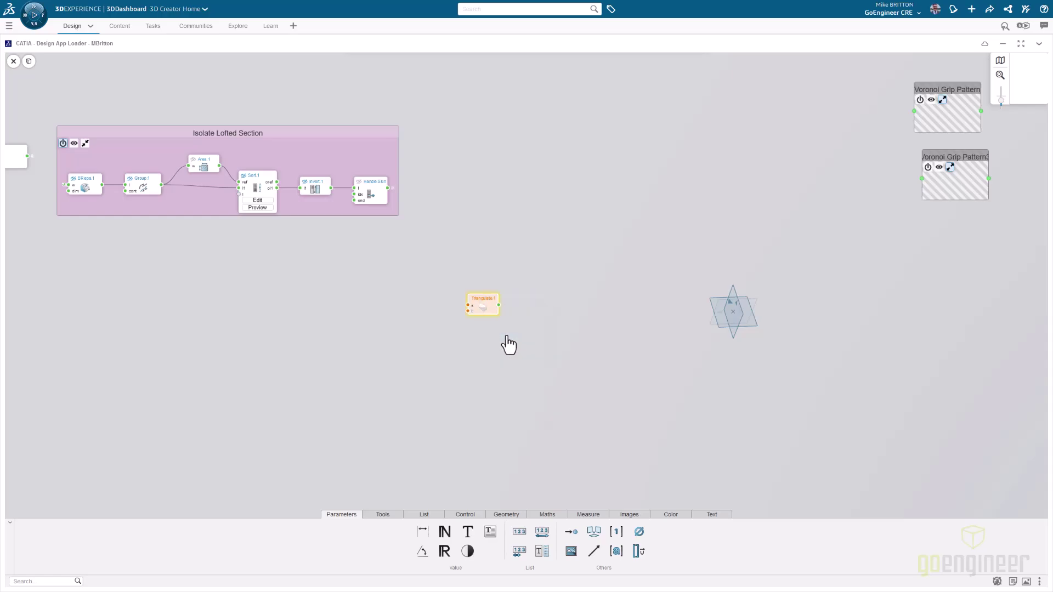
{"action": "mouse_move", "coordinate": [479, 308]}
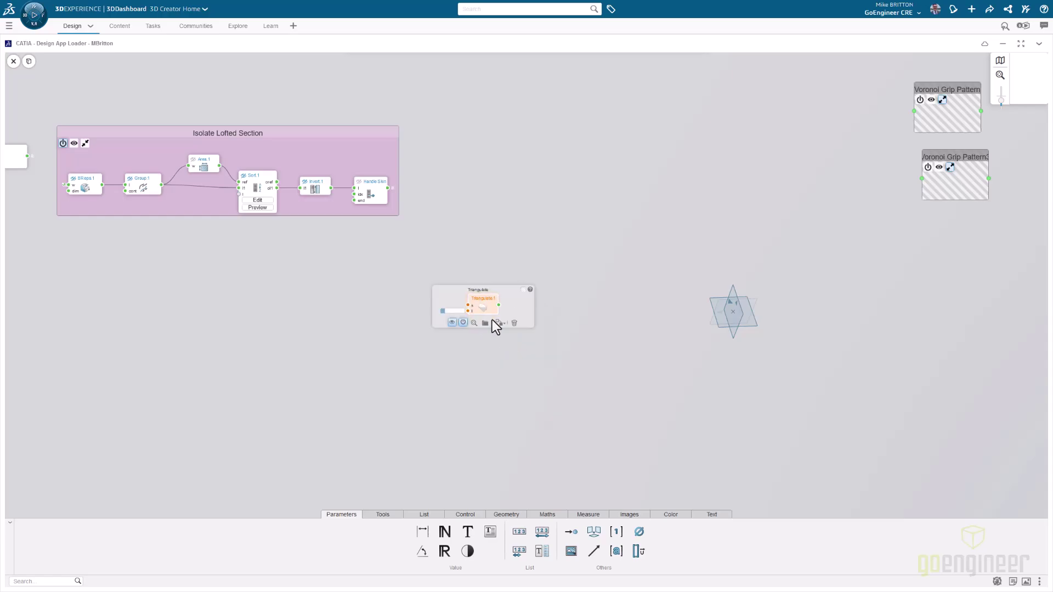
{"action": "left_click", "coordinate": [530, 290]}
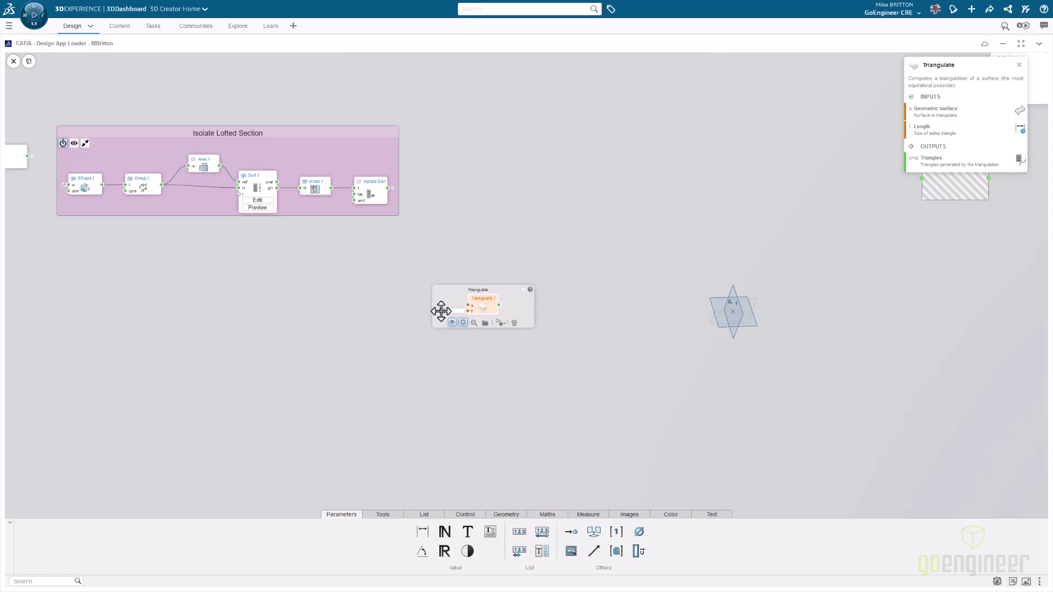
Create a length parameter named Triangle Side Length for the Triangulate node's length input and set it to 5 mm.
{"action": "left_click_drag", "start_coordinate": [440, 311], "coordinate": [372, 309]}
{"action": "double_click", "coordinate": [384, 309]}
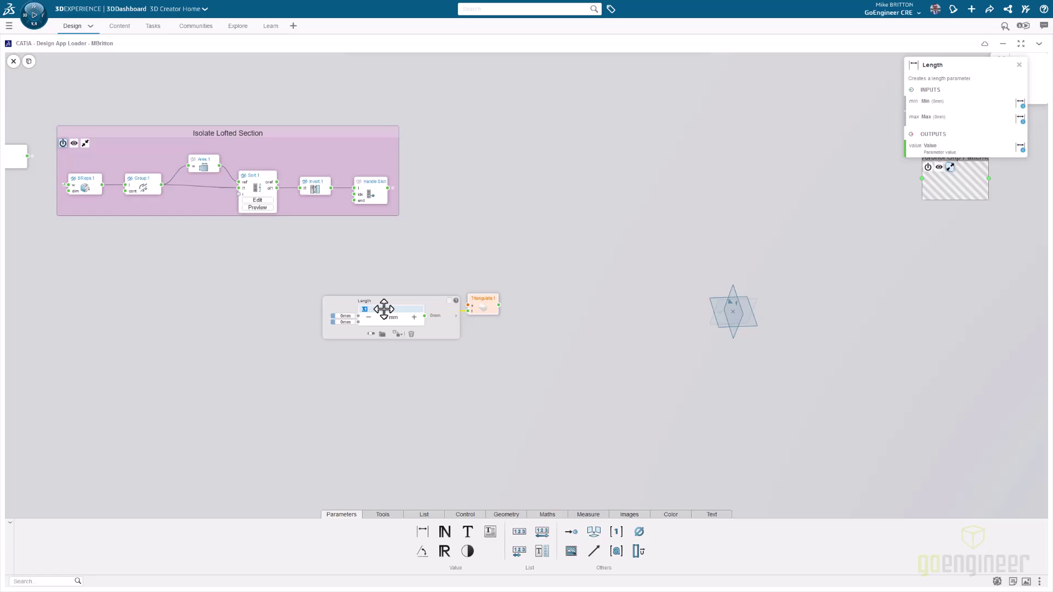
{"action": "type", "text": "T"}
{"action": "type", "text": "riangulate Lengt"}
{"action": "key", "text": "Tab"}
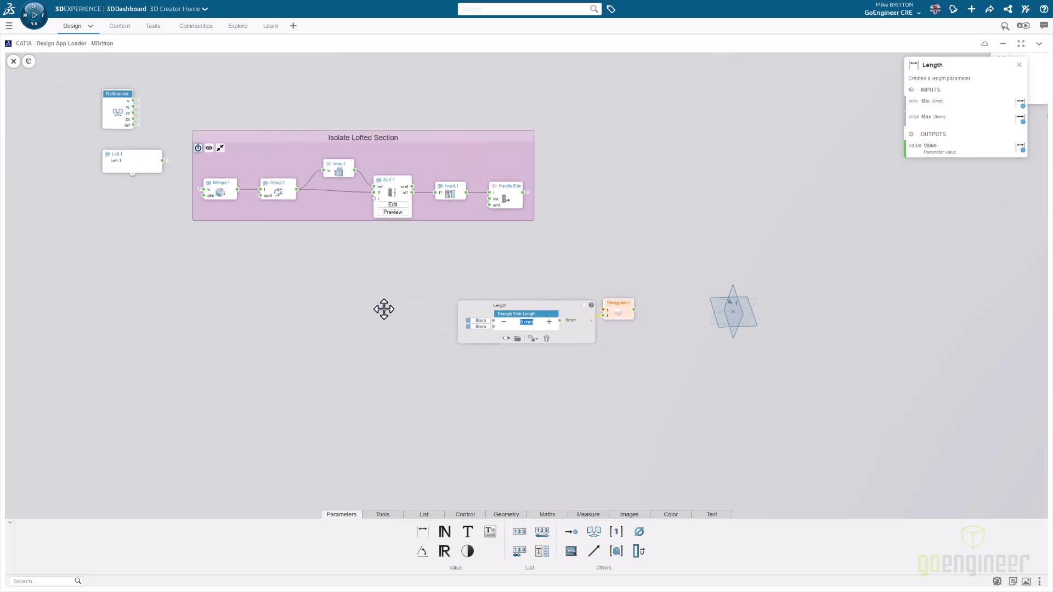
{"action": "type", "text": "5"}
{"action": "key", "text": "Return"}
{"action": "left_click", "coordinate": [537, 227]}
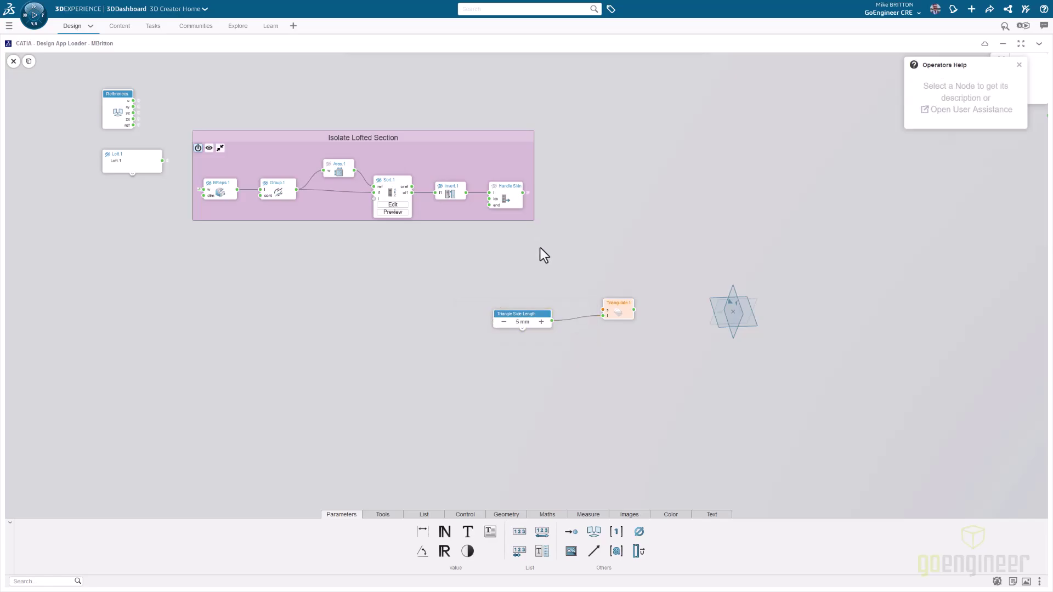
Connect the Handle Skin output to the Triangulate node's surface input to generate the triangle mesh.
{"action": "left_click_drag", "start_coordinate": [526, 205], "coordinate": [602, 313]}
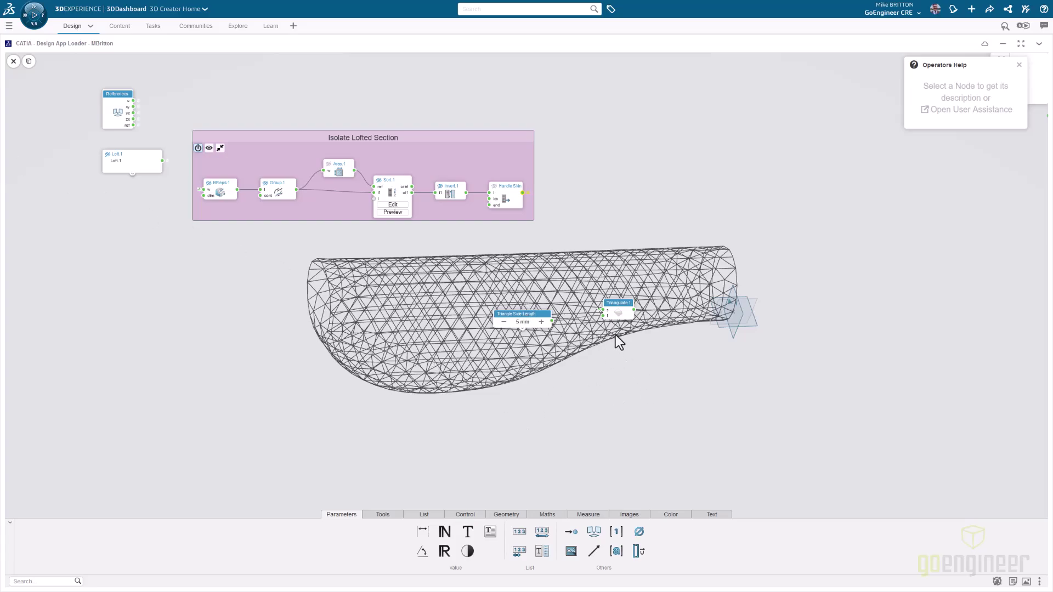
{"action": "left_click", "coordinate": [524, 315]}
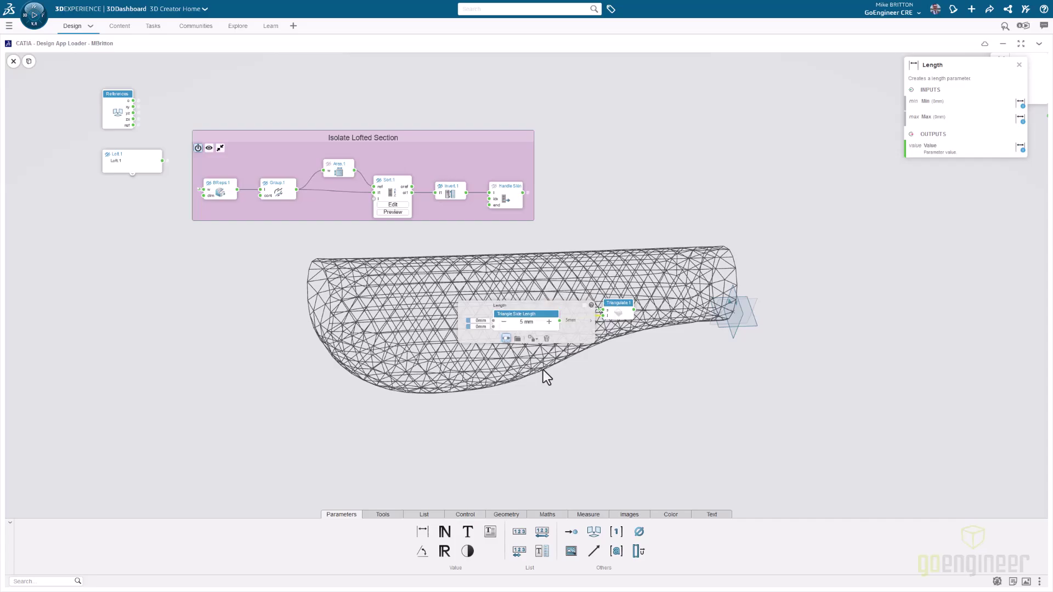
{"action": "left_click", "coordinate": [594, 386]}
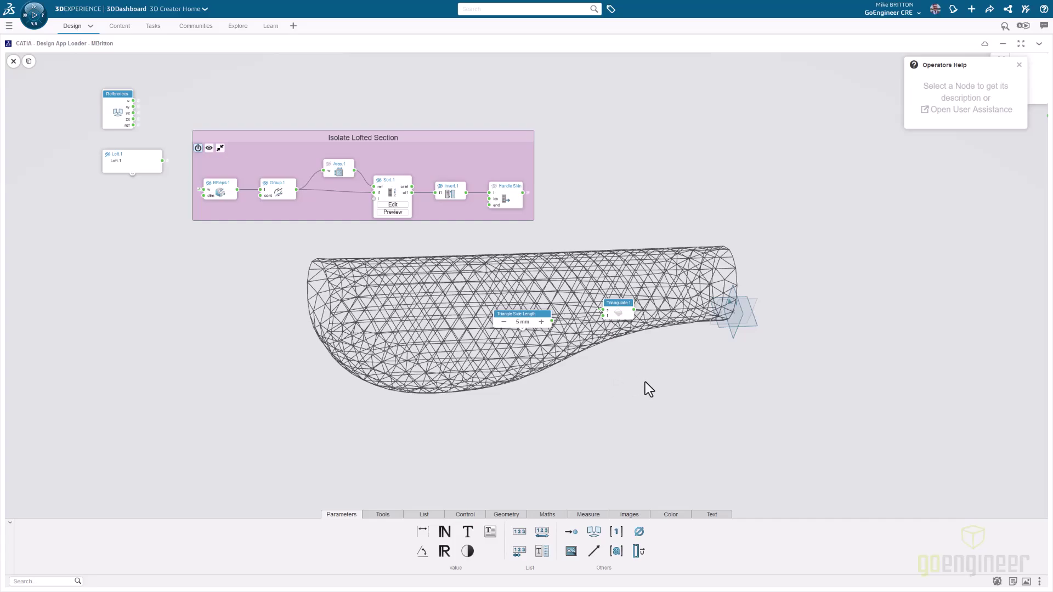
Add a Center node after the Triangulate node and show its operator description.
{"action": "middle_click_drag", "start_coordinate": [638, 378], "coordinate": [350, 252]}
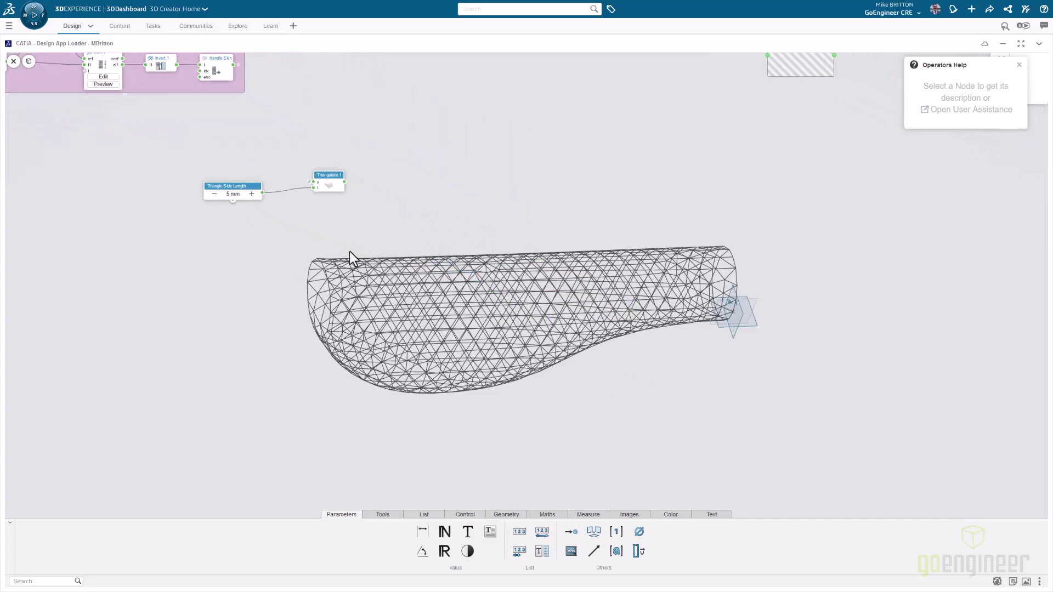
{"action": "double_click", "coordinate": [478, 230]}
{"action": "type", "text": "center"}
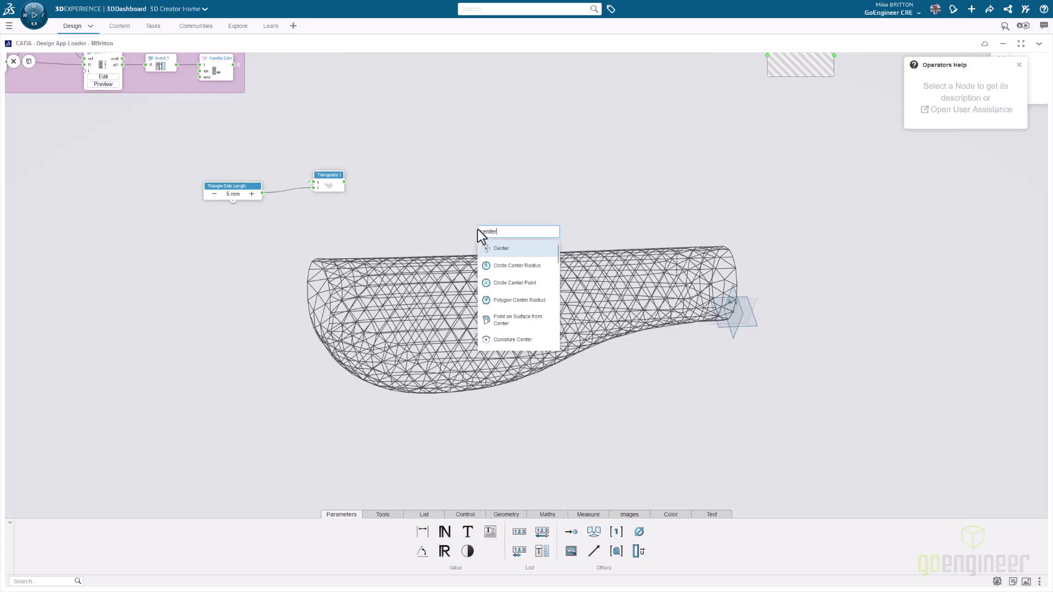
{"action": "left_click", "coordinate": [502, 250]}
{"action": "left_click_drag", "start_coordinate": [477, 210], "coordinate": [436, 164]}
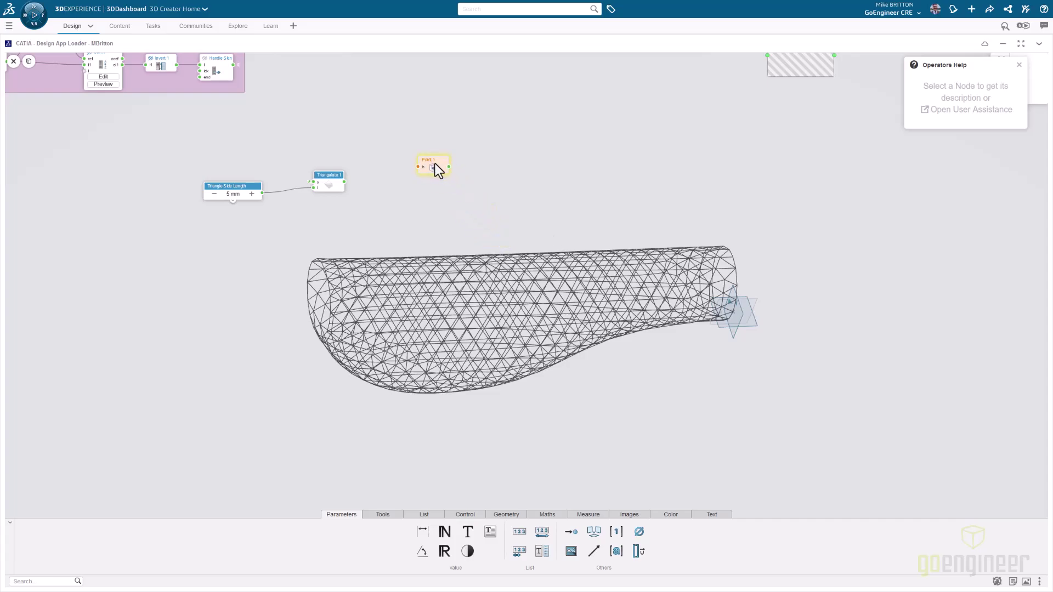
{"action": "left_click", "coordinate": [433, 163]}
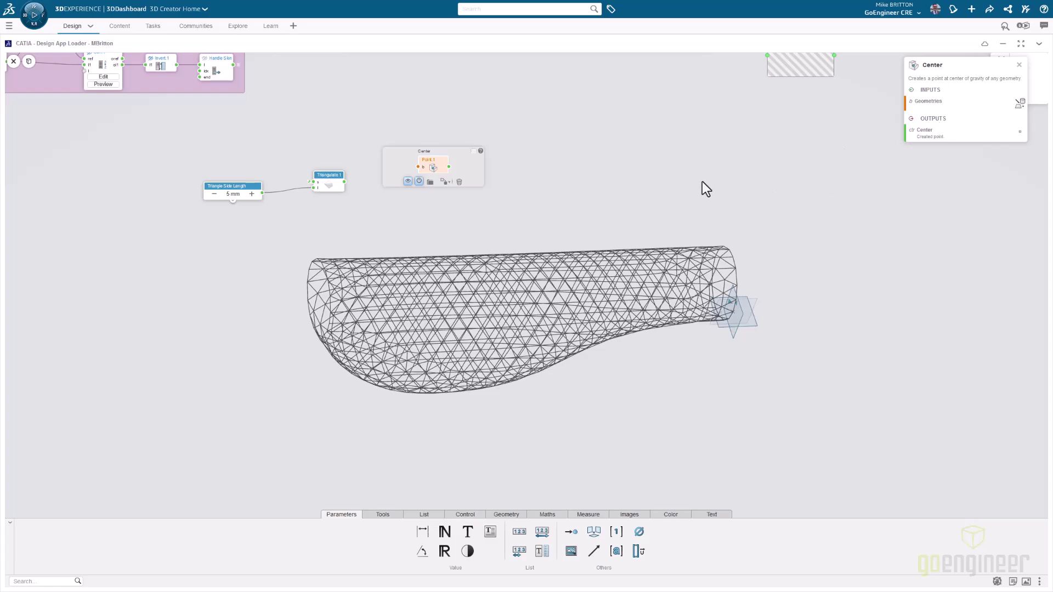
Connect the Triangulate node's triangles output to the Center node's geometries input to create a point at each triangle's center.
{"action": "left_click", "coordinate": [675, 175]}
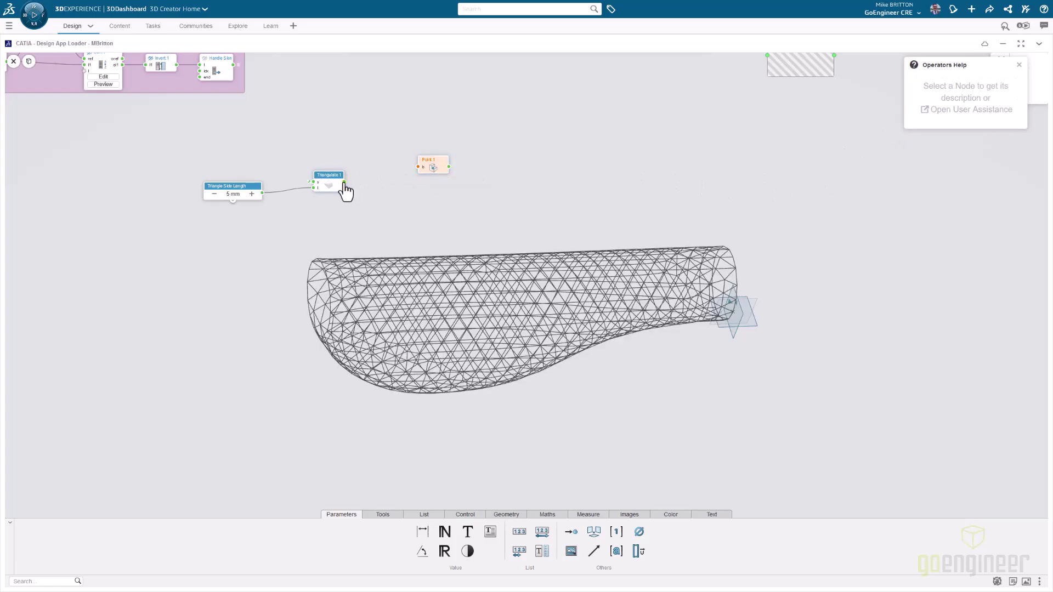
{"action": "mouse_move", "coordinate": [344, 183]}
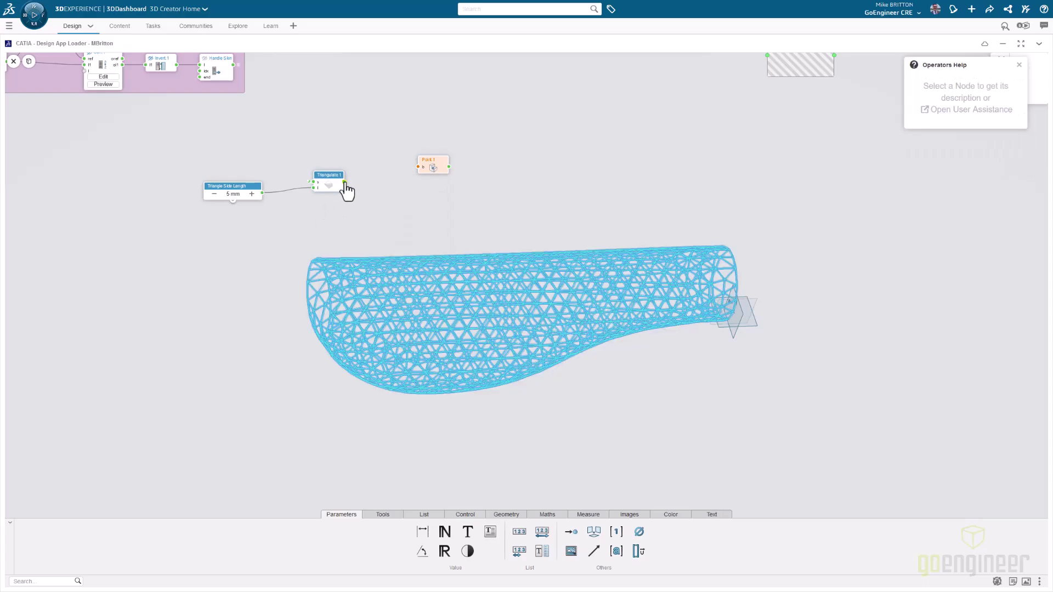
{"action": "left_click_drag", "start_coordinate": [397, 174], "coordinate": [419, 168]}
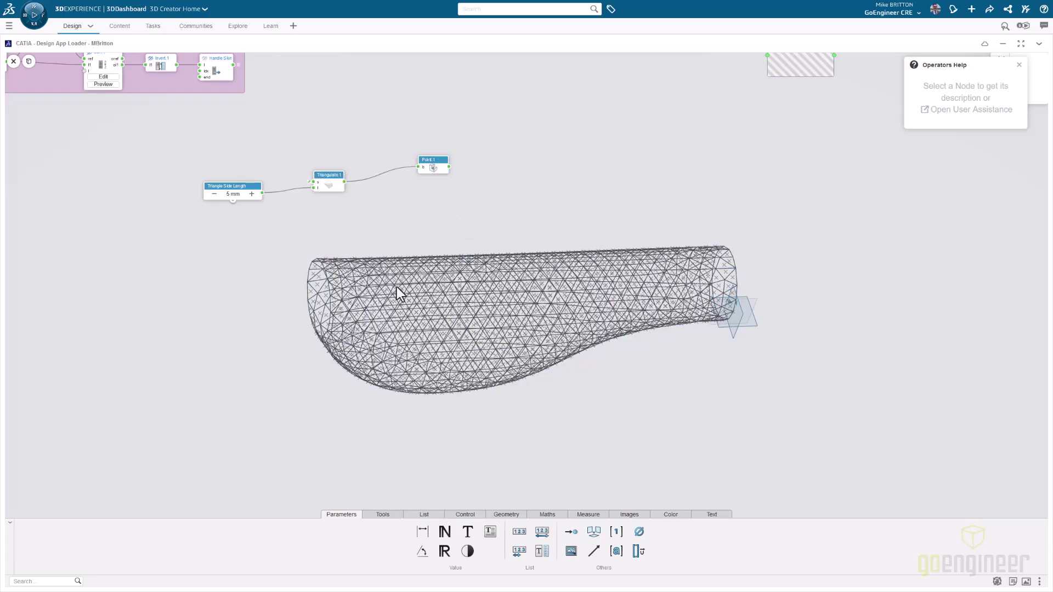
Add a Fill node below the Center node and connect the Triangulate output to its outer wires input.
{"action": "double_click", "coordinate": [370, 219]}
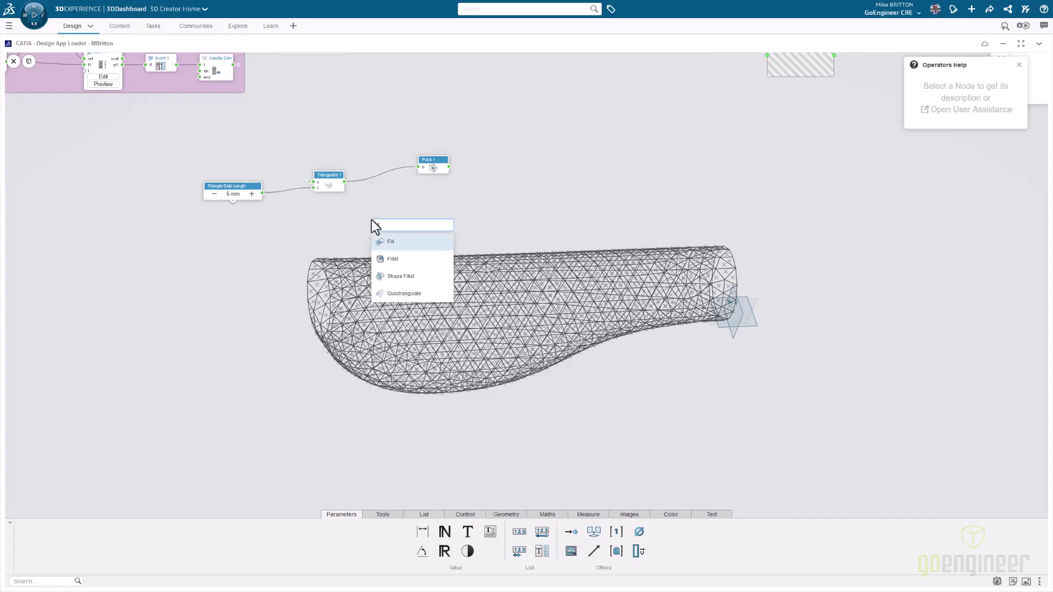
{"action": "key", "text": "Return"}
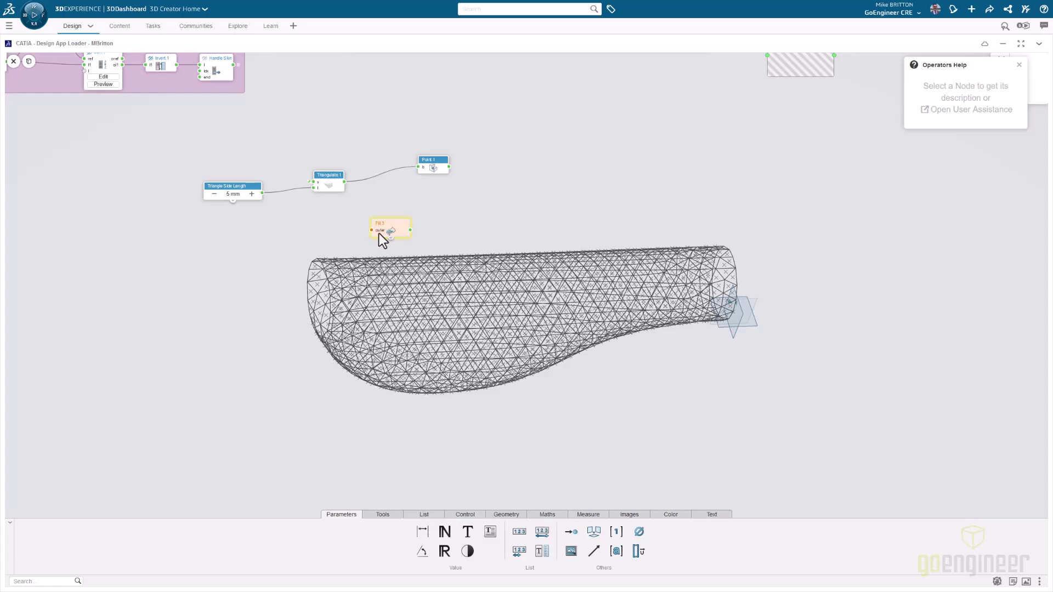
{"action": "left_click_drag", "start_coordinate": [407, 224], "coordinate": [437, 207]}
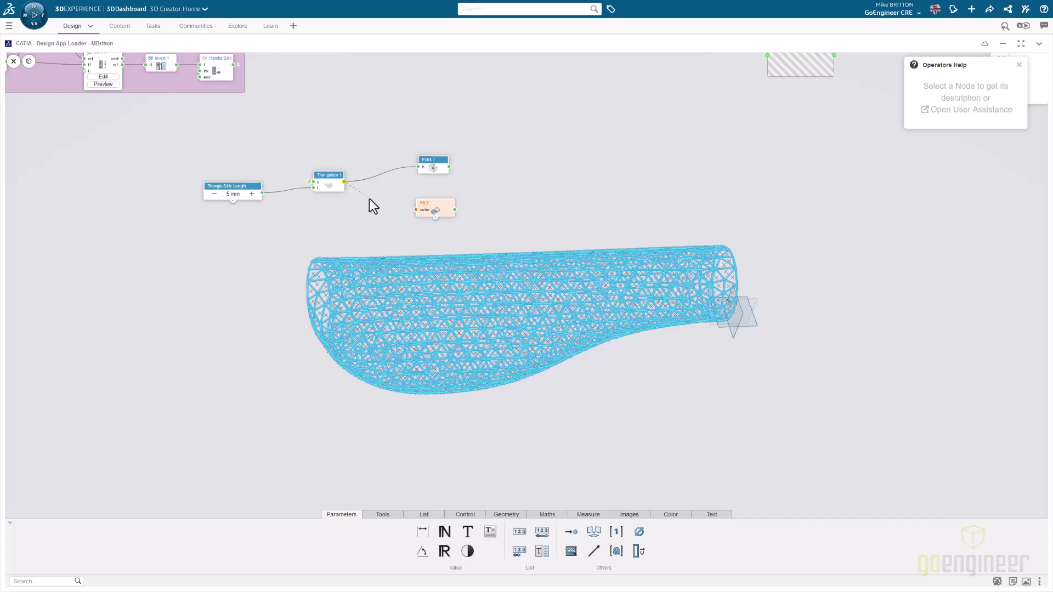
{"action": "left_click_drag", "start_coordinate": [393, 208], "coordinate": [414, 220]}
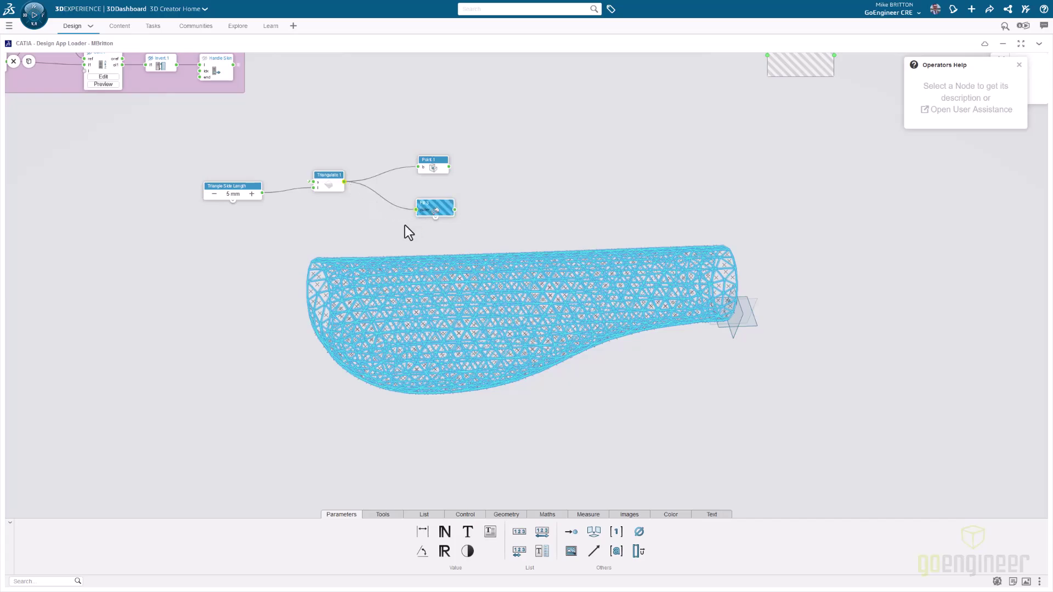
Compare the item lists of the Triangulate and Fill outputs and hide the Triangulate node's geometry.
{"action": "left_click", "coordinate": [344, 183]}
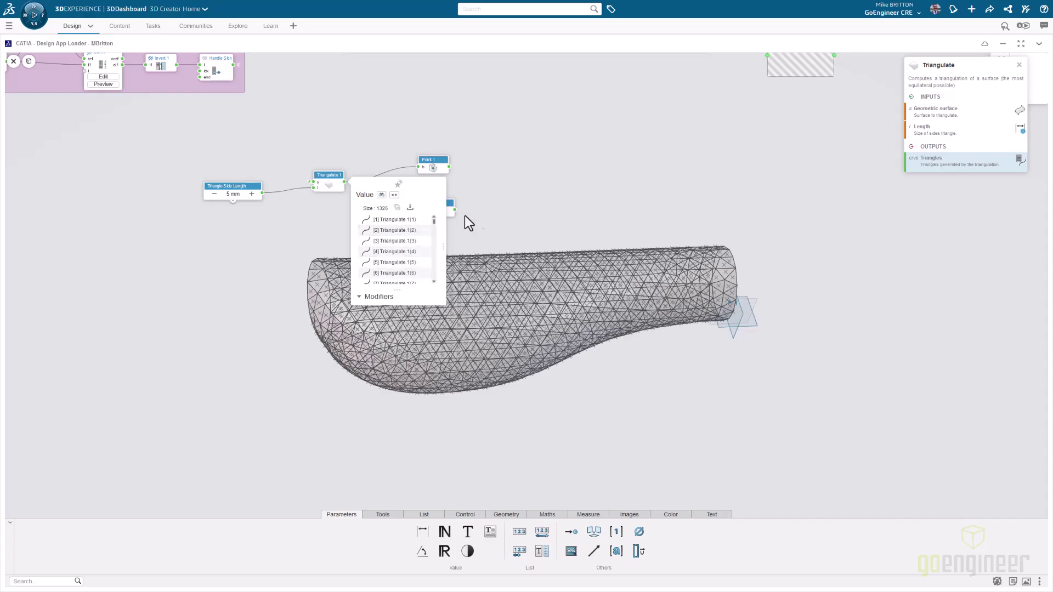
{"action": "left_click", "coordinate": [543, 206]}
{"action": "left_click", "coordinate": [454, 210]}
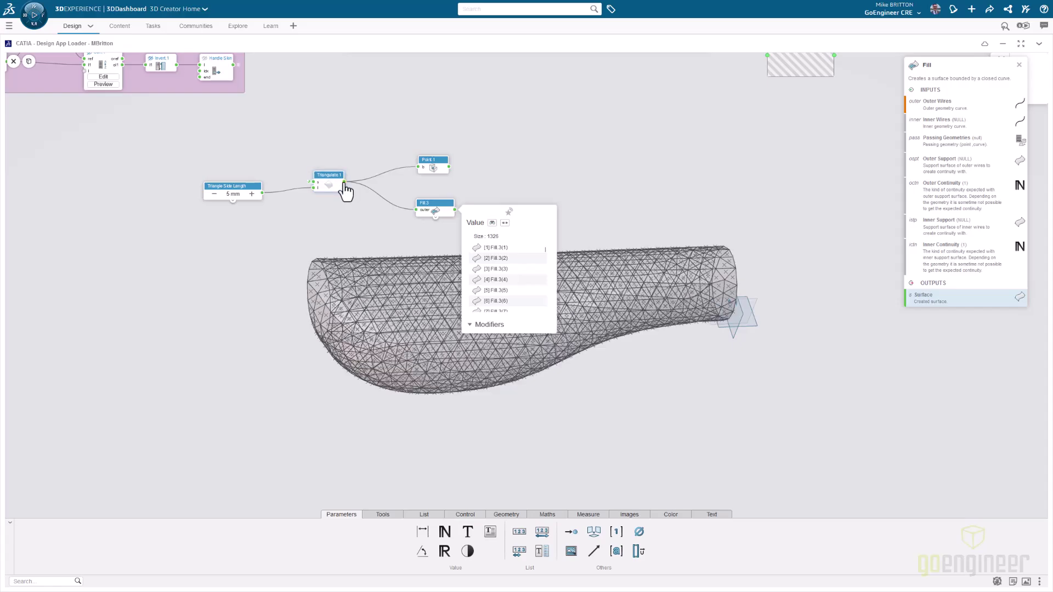
{"action": "mouse_move", "coordinate": [344, 183]}
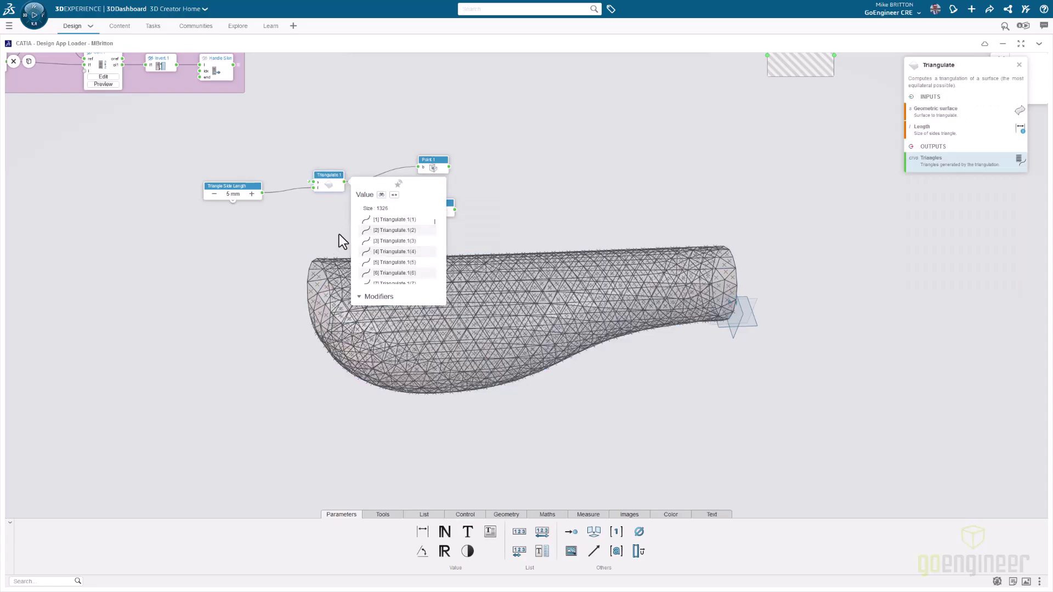
{"action": "left_click", "coordinate": [328, 176]}
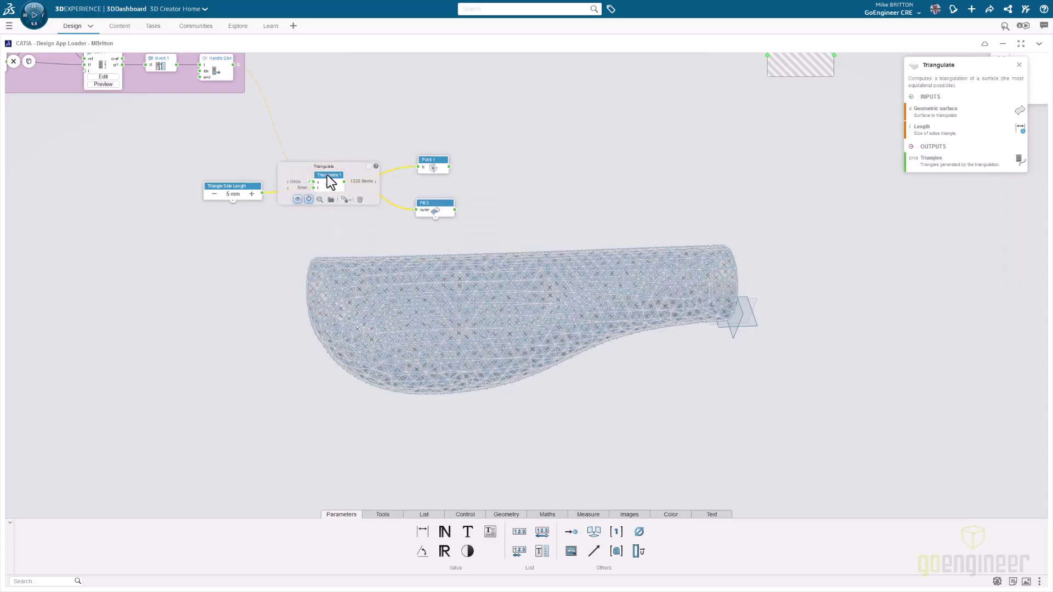
{"action": "left_click", "coordinate": [329, 240]}
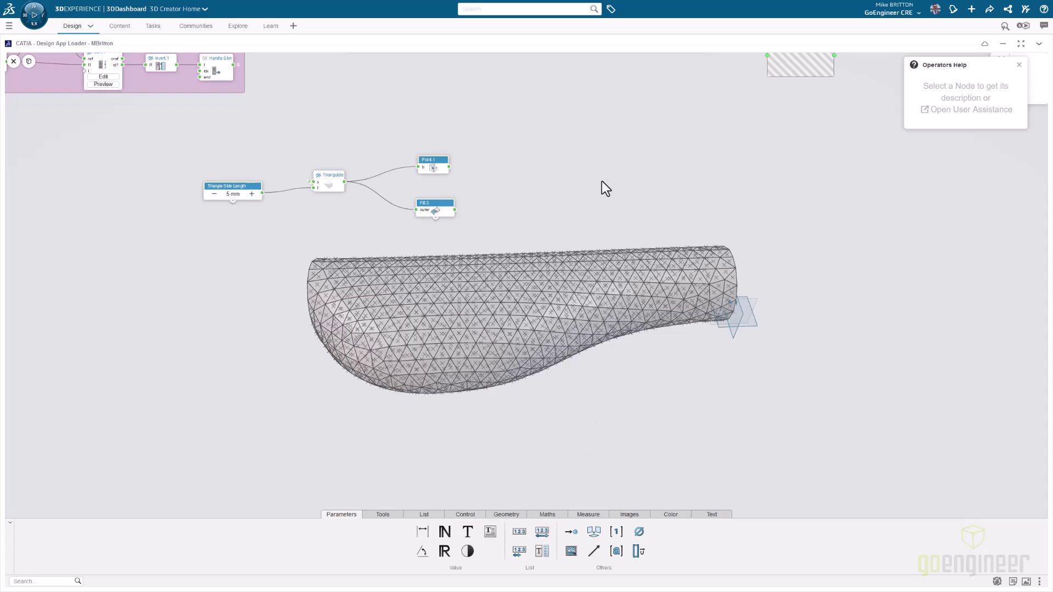
Add a Line Point Direction node after the Center and Fill nodes and review its operator description.
{"action": "double_click", "coordinate": [575, 165]}
{"action": "type", "text": "l"}
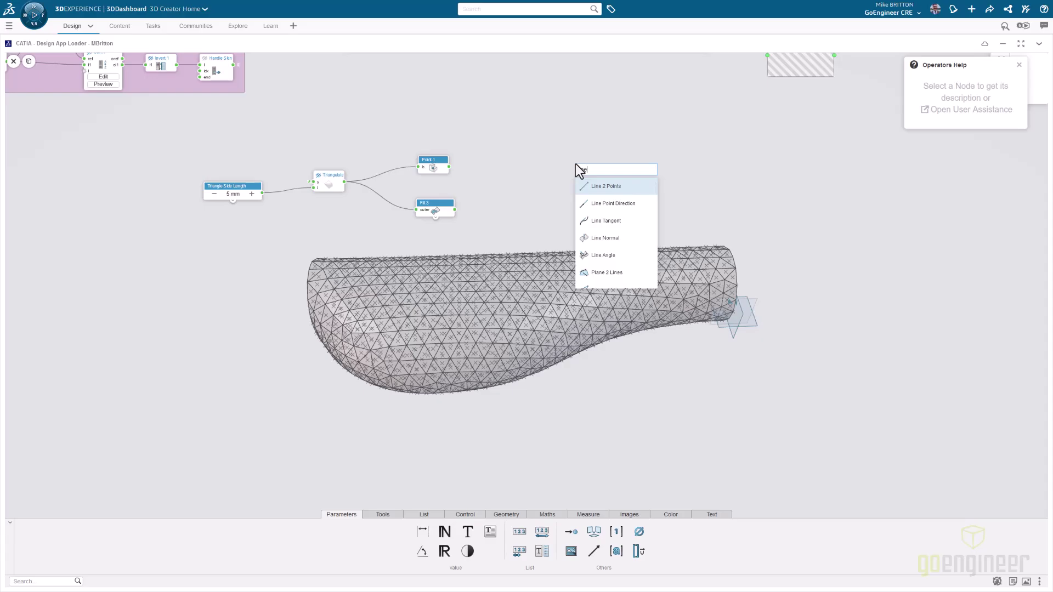
{"action": "type", "text": "ine"}
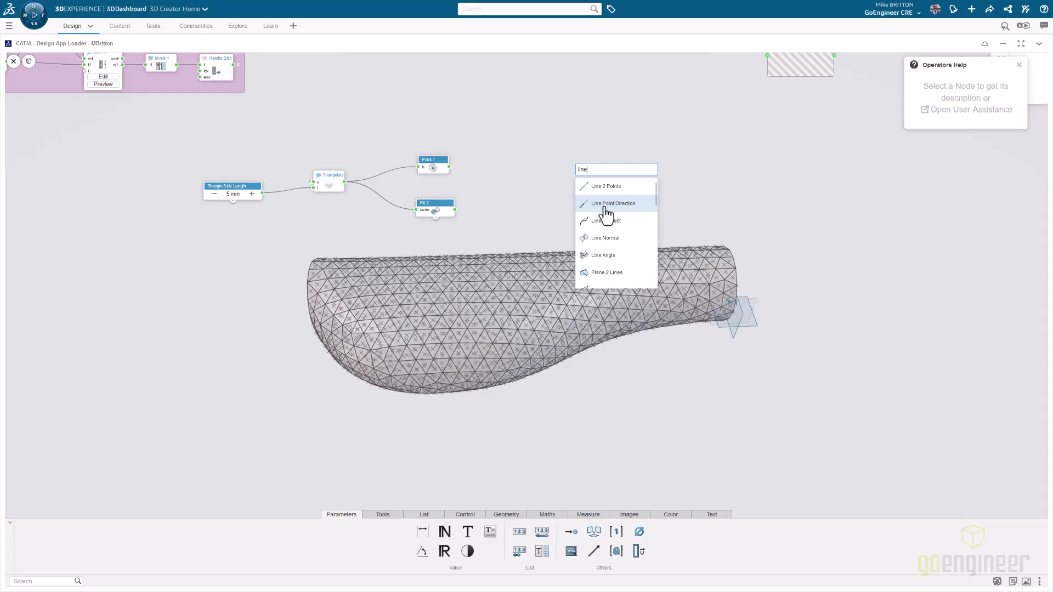
{"action": "left_click", "coordinate": [606, 208]}
{"action": "left_click", "coordinate": [584, 189]}
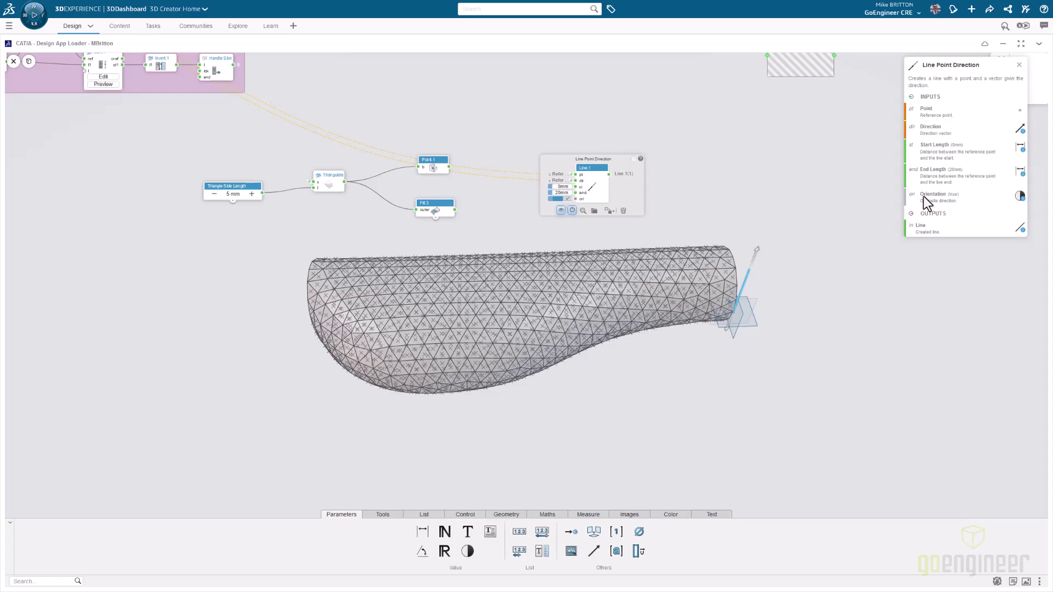
{"action": "left_click", "coordinate": [718, 218]}
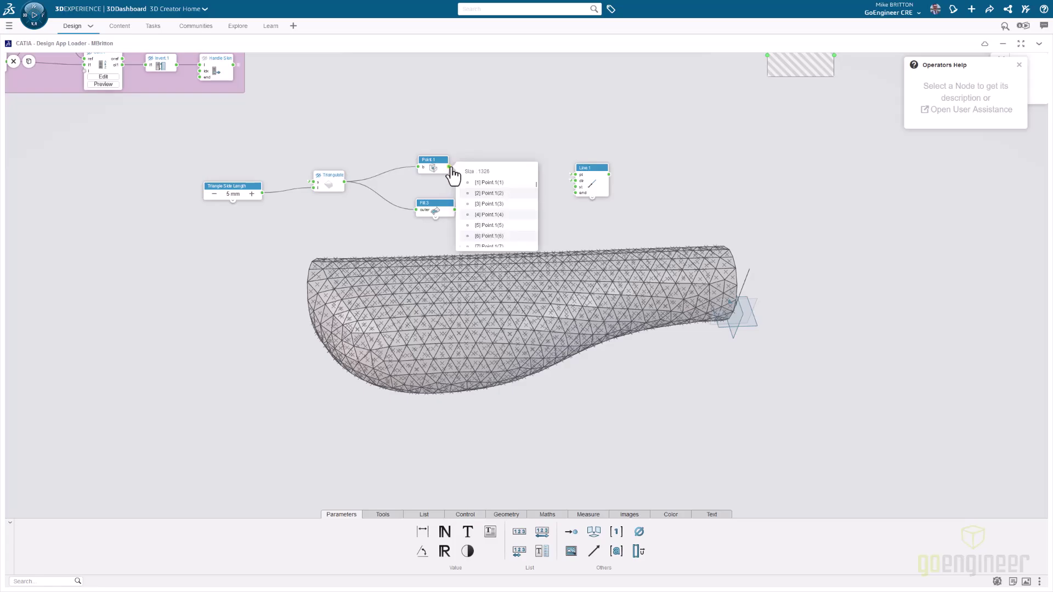
Connect the Center output to the line node's point input and the Fill output to its direction input.
{"action": "left_click_drag", "start_coordinate": [450, 167], "coordinate": [575, 175]}
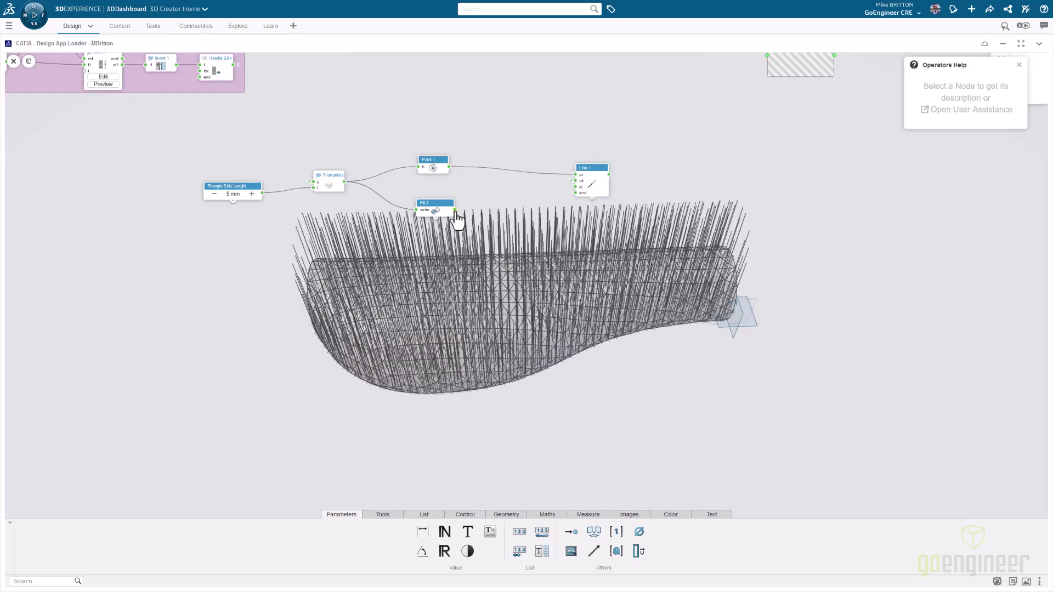
{"action": "left_click_drag", "start_coordinate": [455, 209], "coordinate": [474, 206]}
{"action": "left_click_drag", "start_coordinate": [561, 180], "coordinate": [575, 181]}
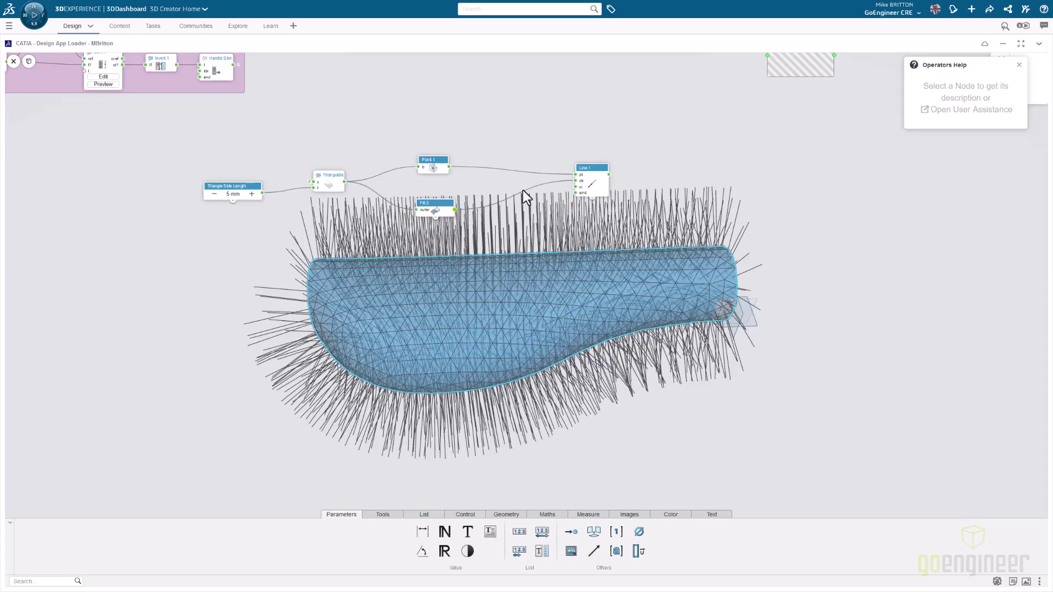
Create a linked length parameter node for the line node's end length input, placed below the Triangle Side Length parameter.
{"action": "left_click", "coordinate": [596, 190]}
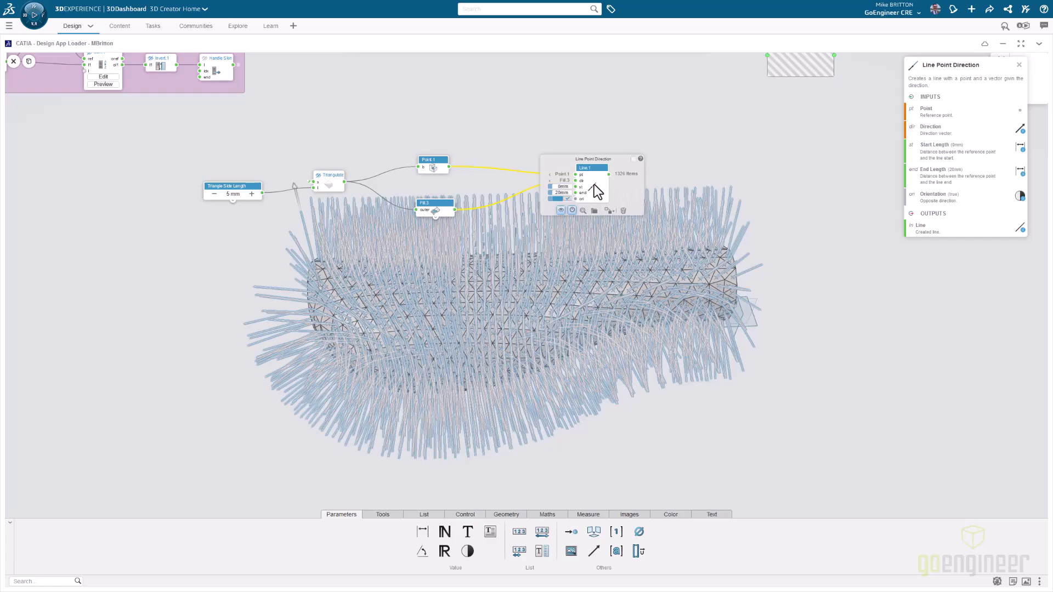
{"action": "left_click", "coordinate": [560, 193]}
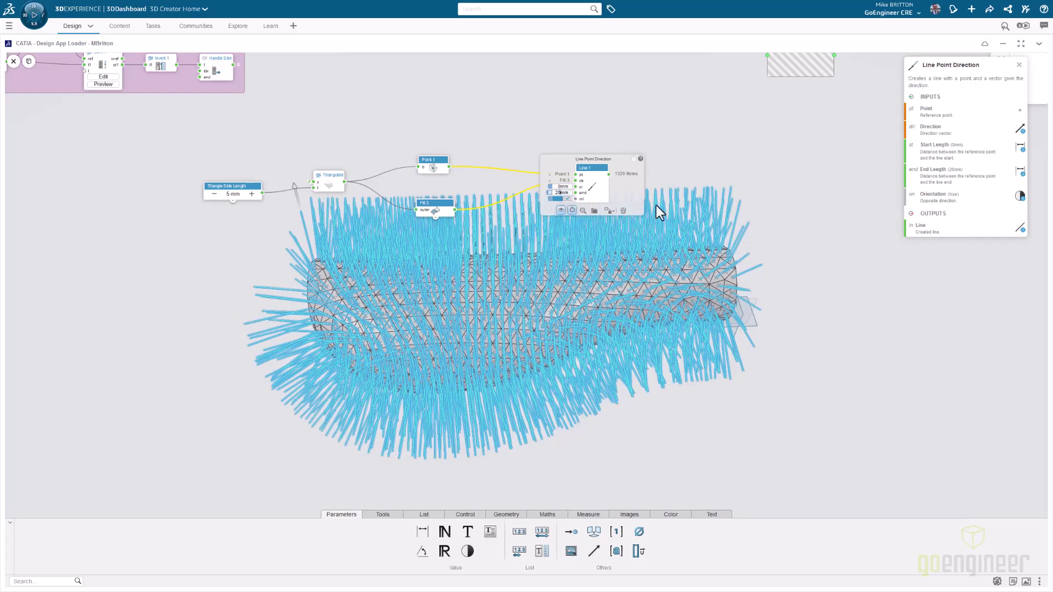
{"action": "double_click", "coordinate": [560, 194]}
{"action": "left_click_drag", "start_coordinate": [549, 193], "coordinate": [214, 229]}
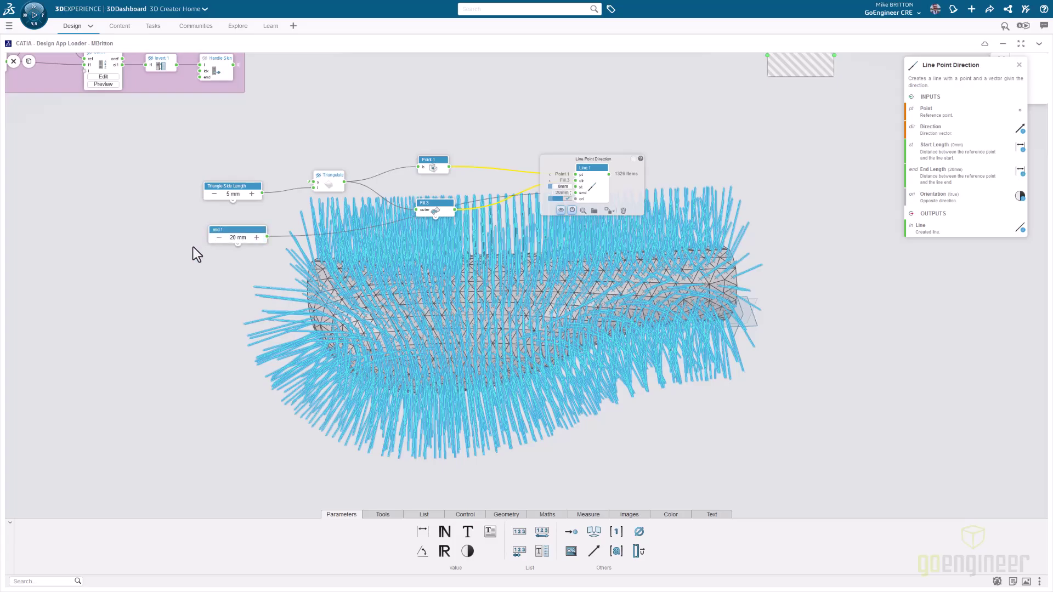
Rename the end length parameter Diamond Height and set it to 3 mm.
{"action": "left_click", "coordinate": [233, 237]}
{"action": "double_click", "coordinate": [229, 231]}
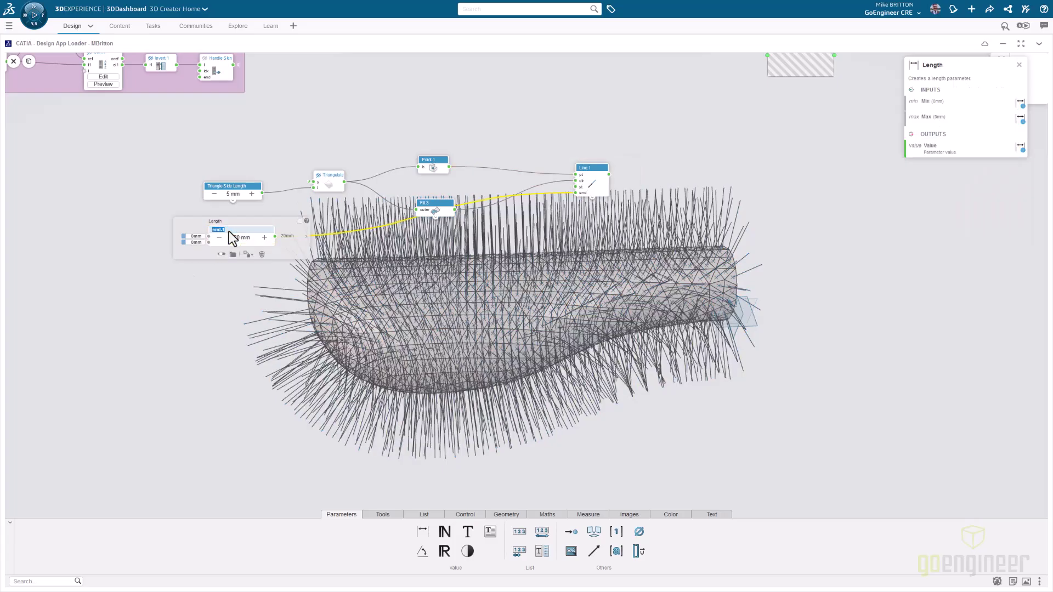
{"action": "type", "text": "Diamond Height"}
{"action": "left_click", "coordinate": [237, 238]}
{"action": "type", "text": "3"}
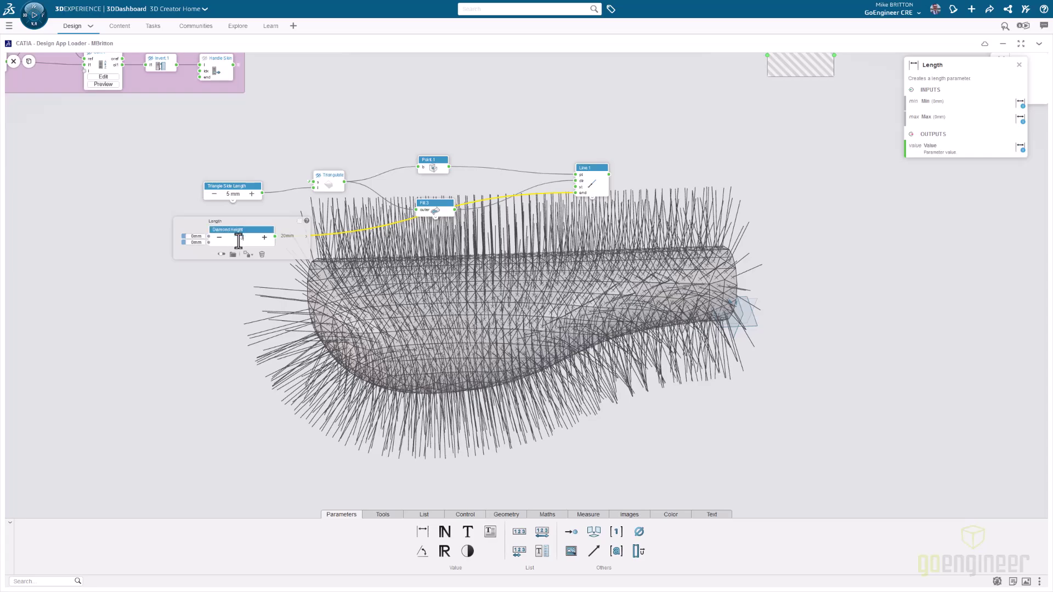
{"action": "key", "text": "Return"}
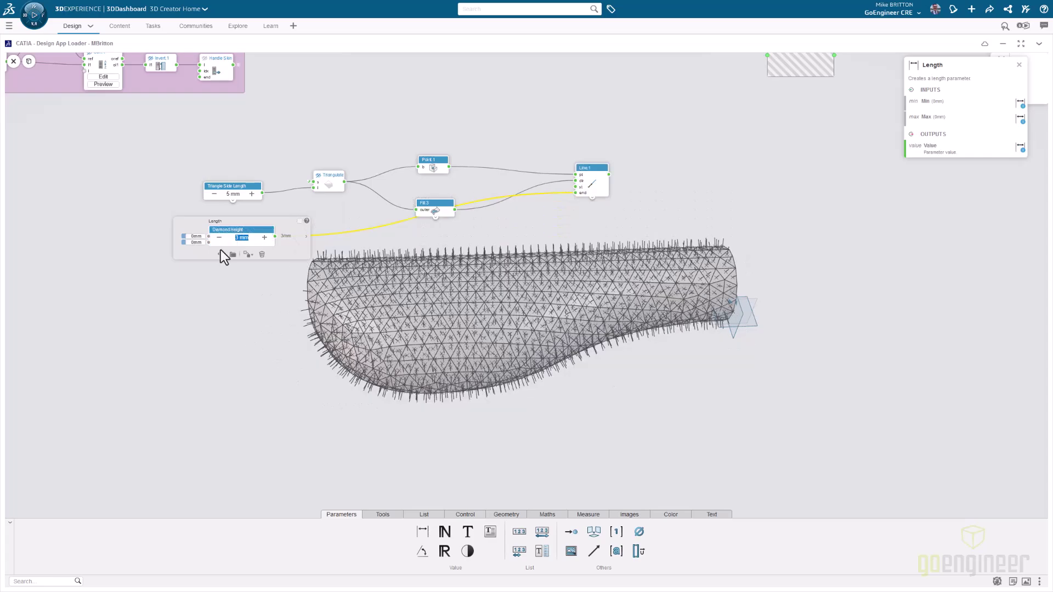
{"action": "left_click", "coordinate": [237, 293]}
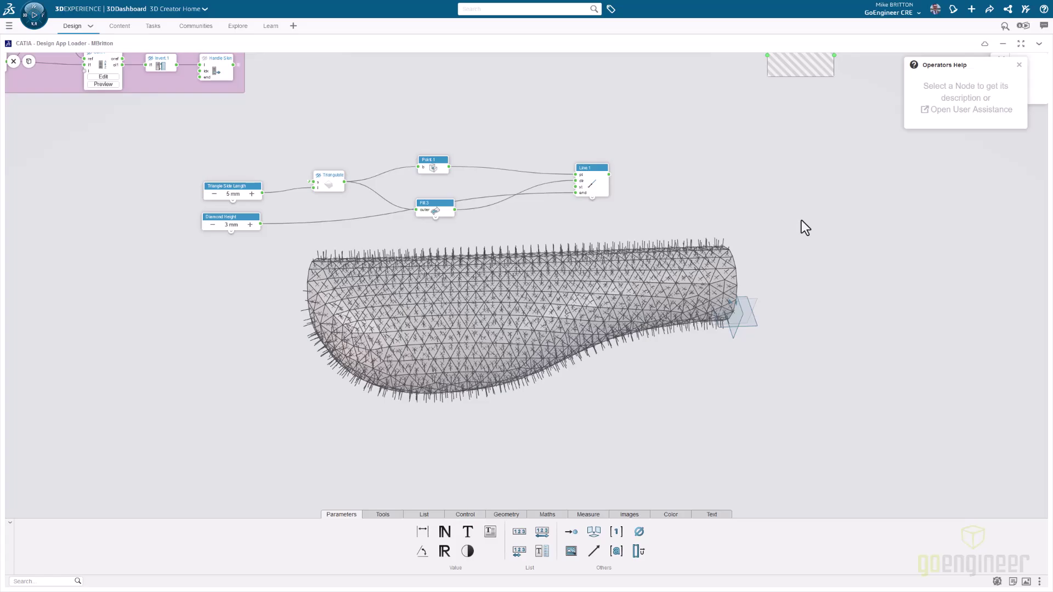
Add a Point on Curve Ratio node after the line node and connect the line output to its curve input.
{"action": "double_click", "coordinate": [801, 220]}
{"action": "type", "text": "Point on"}
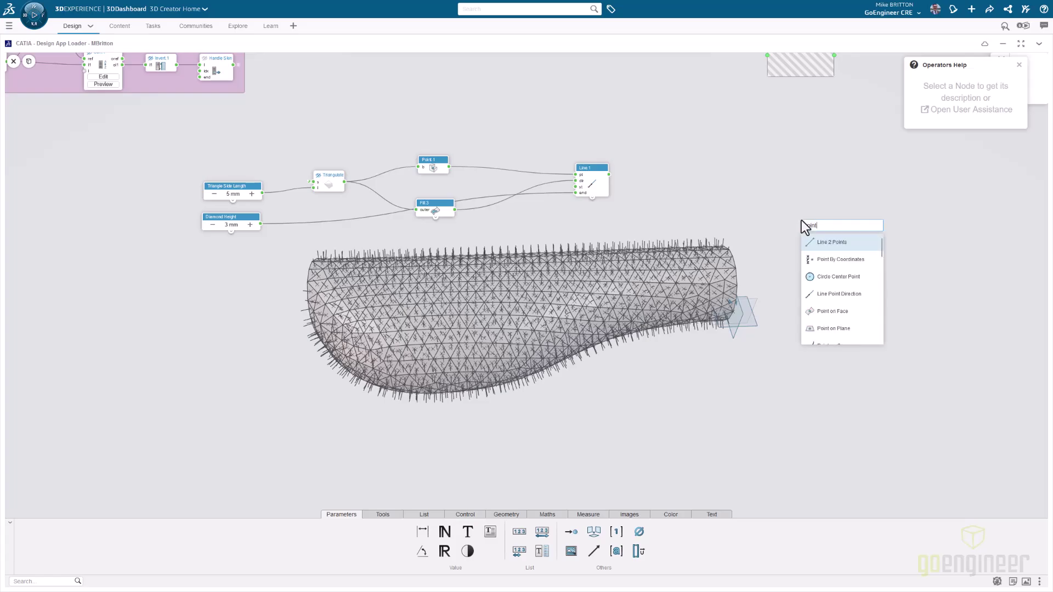
{"action": "type", "text": " curve"}
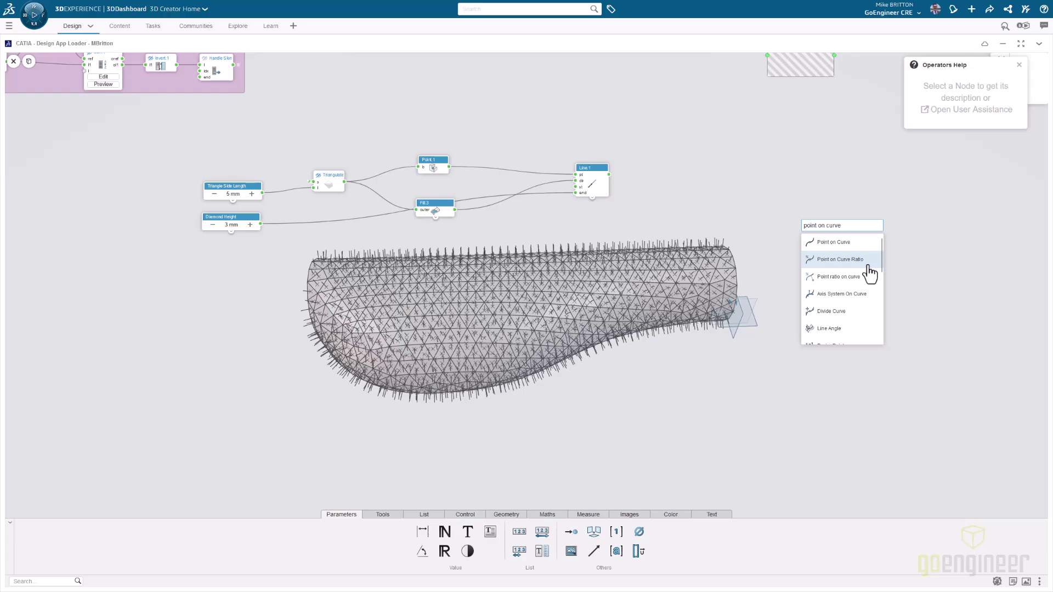
{"action": "left_click", "coordinate": [868, 262]}
{"action": "left_click_drag", "start_coordinate": [827, 238], "coordinate": [687, 186]}
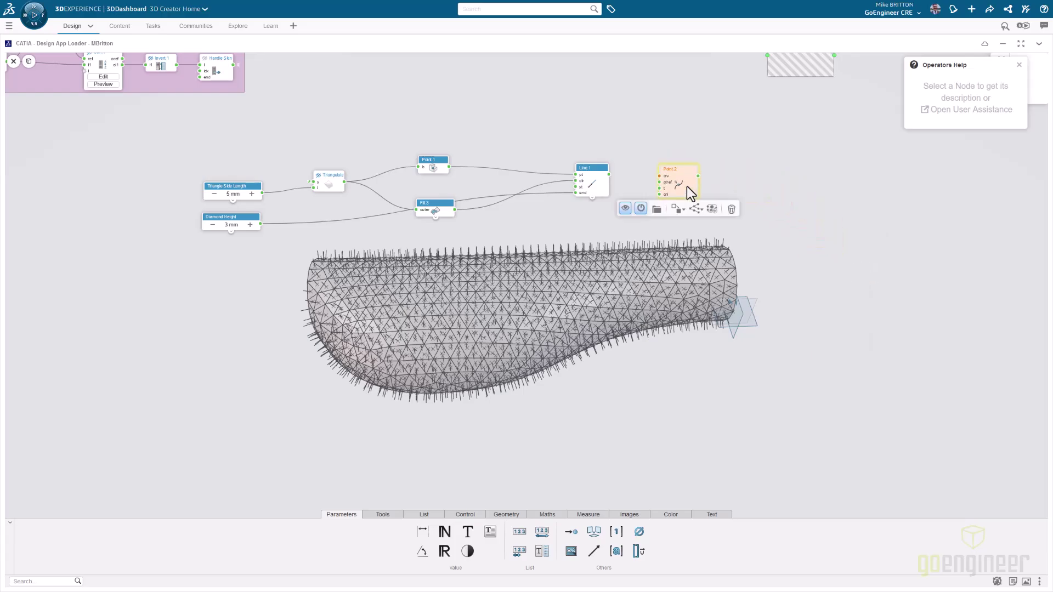
{"action": "left_click_drag", "start_coordinate": [608, 175], "coordinate": [664, 182]}
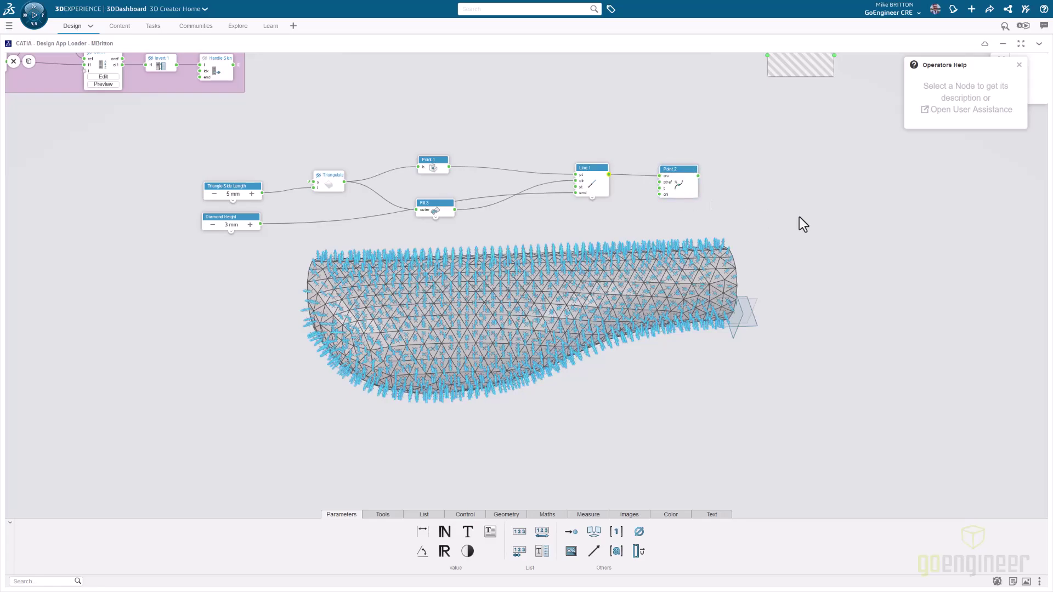
Set the Point on Curve Ratio node's ratio to 1 to place the points at the line ends.
{"action": "left_click", "coordinate": [679, 185]}
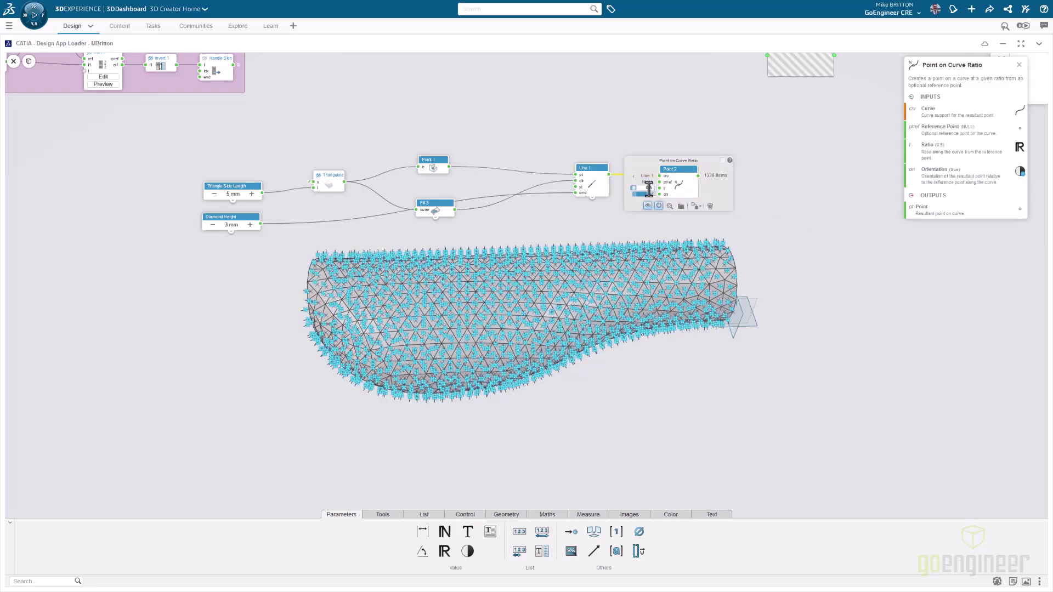
{"action": "type", "text": "1"}
{"action": "key", "text": "BackSpace"}
{"action": "key", "text": "Return"}
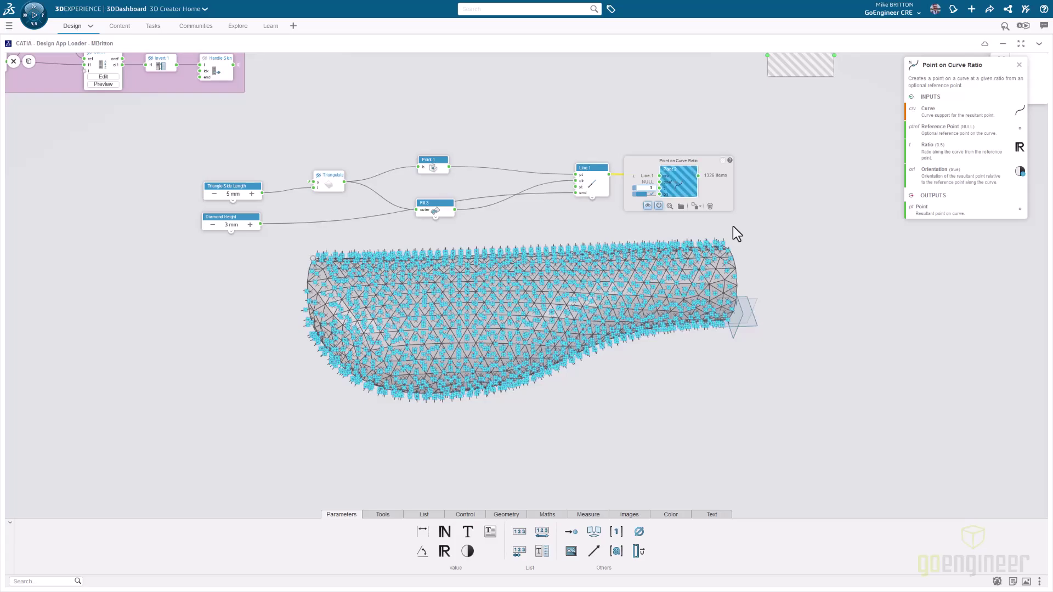
{"action": "left_click", "coordinate": [792, 251]}
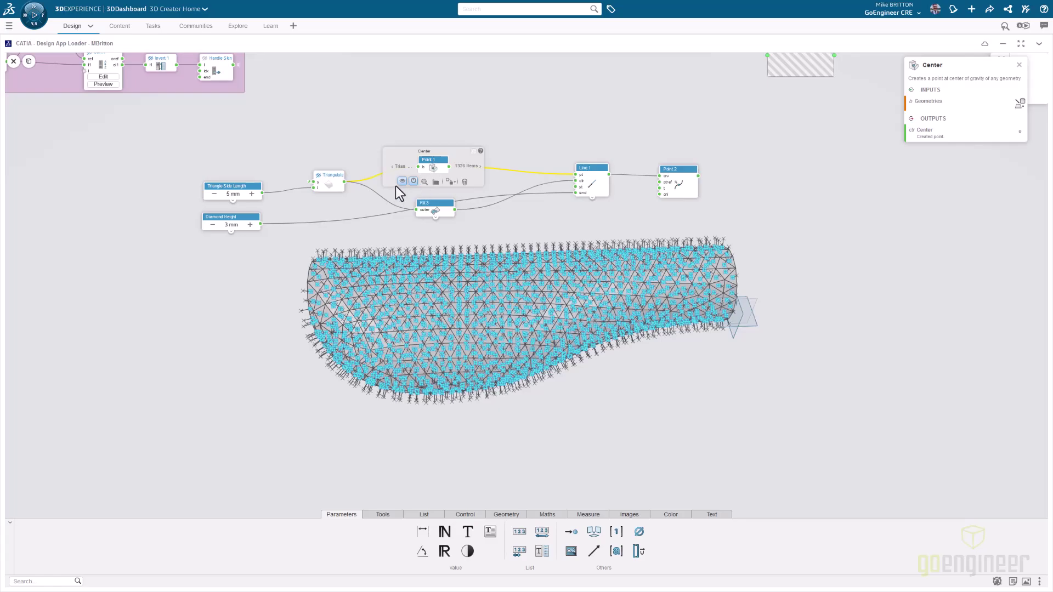
Hide the geometry of the Center and Line Point Direction nodes and select the Point on Curve Ratio node.
{"action": "left_click", "coordinate": [595, 169]}
{"action": "left_click", "coordinate": [560, 212]}
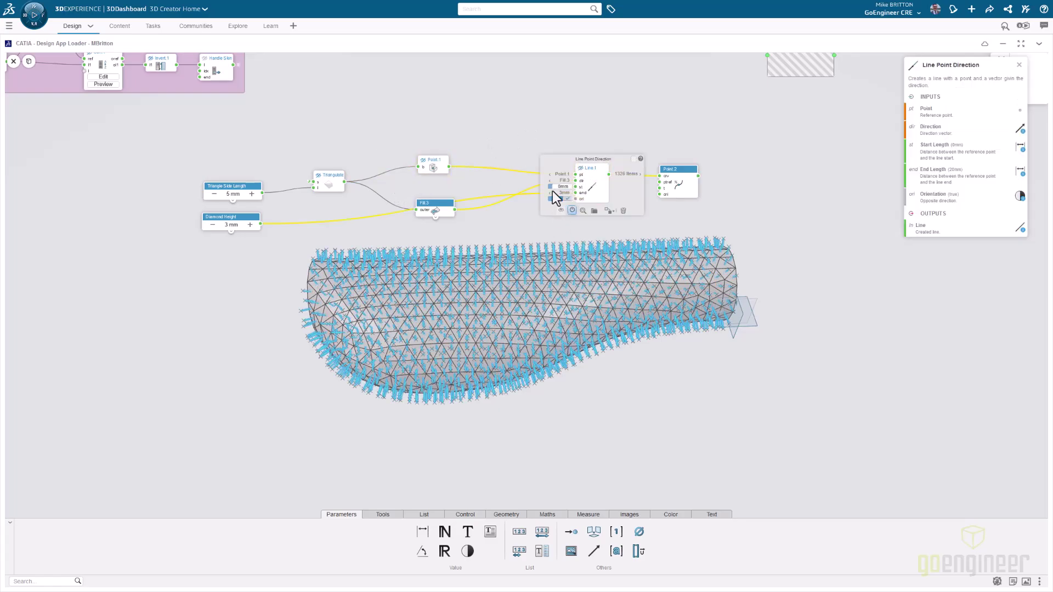
{"action": "left_click", "coordinate": [674, 214]}
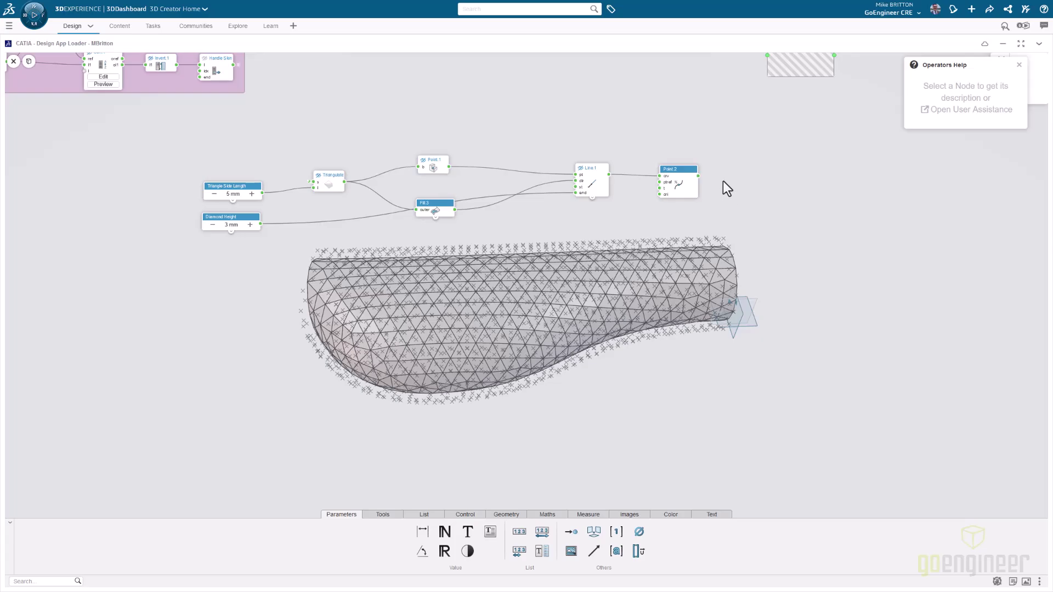
{"action": "left_click", "coordinate": [678, 184]}
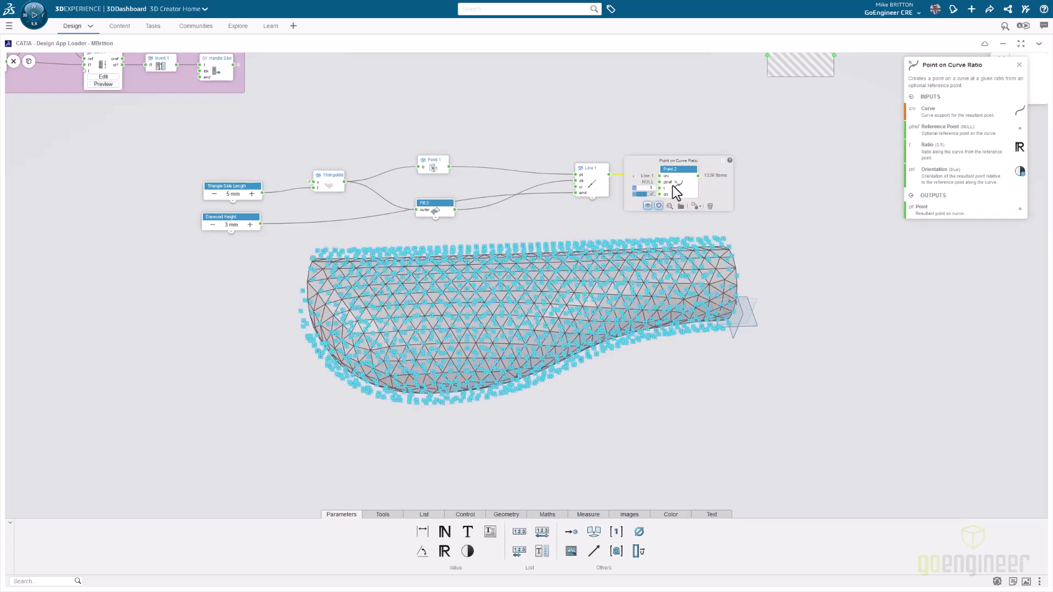
Hide the Point on Curve Ratio node's points and add an Extrude To Point node to the graph.
{"action": "left_click", "coordinate": [647, 208]}
{"action": "left_click", "coordinate": [761, 221]}
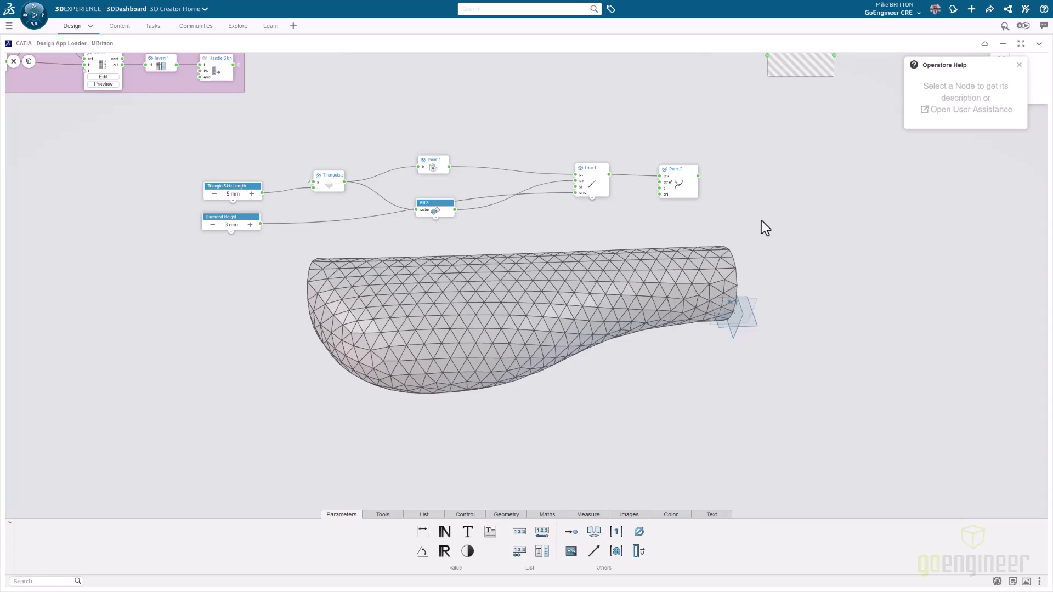
{"action": "double_click", "coordinate": [761, 221]}
{"action": "type", "text": "extru"}
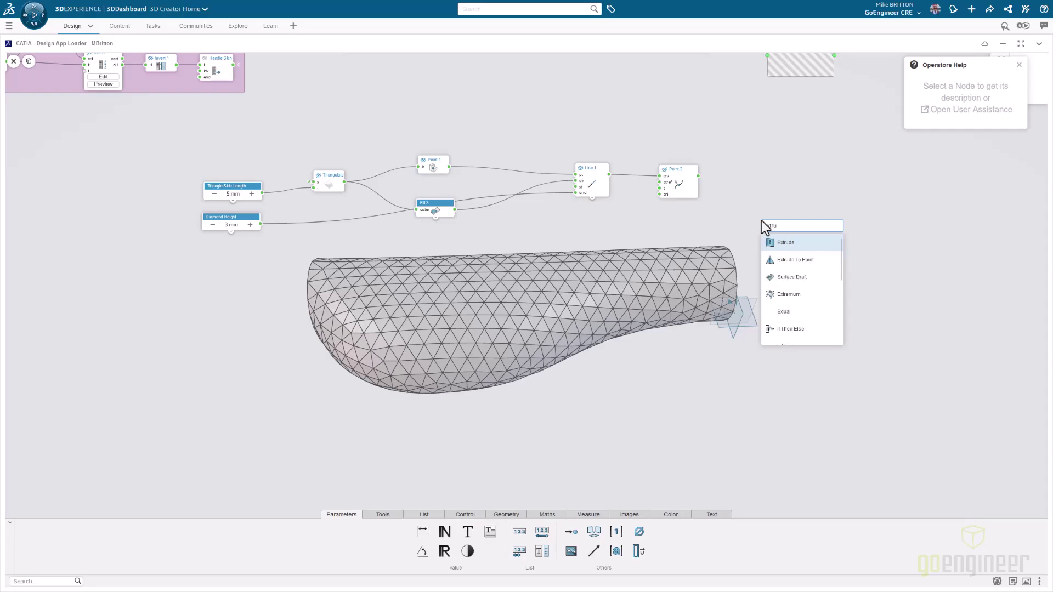
{"action": "type", "text": "de"}
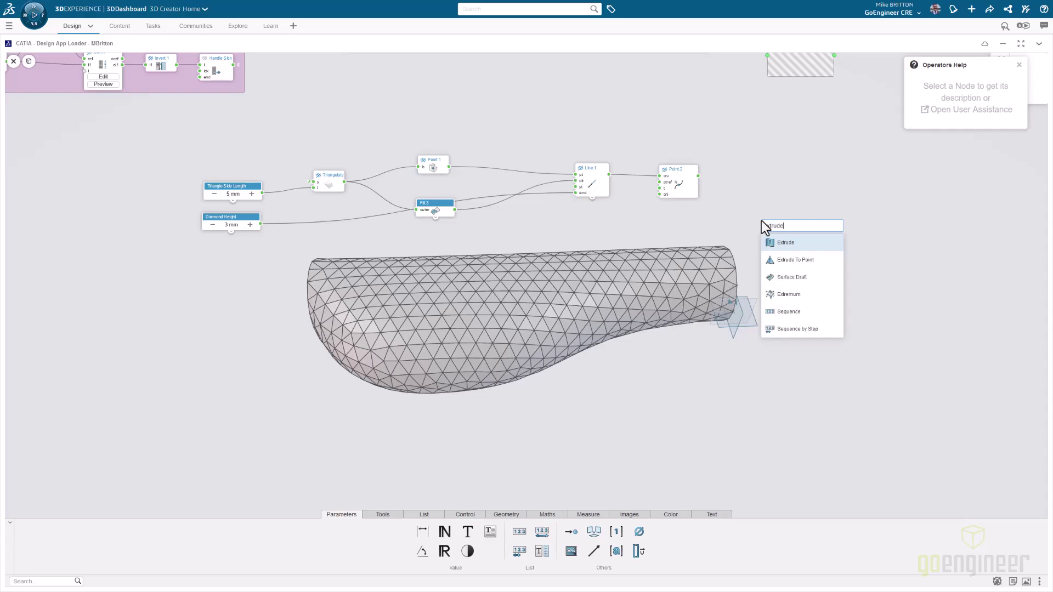
{"action": "left_click", "coordinate": [793, 261]}
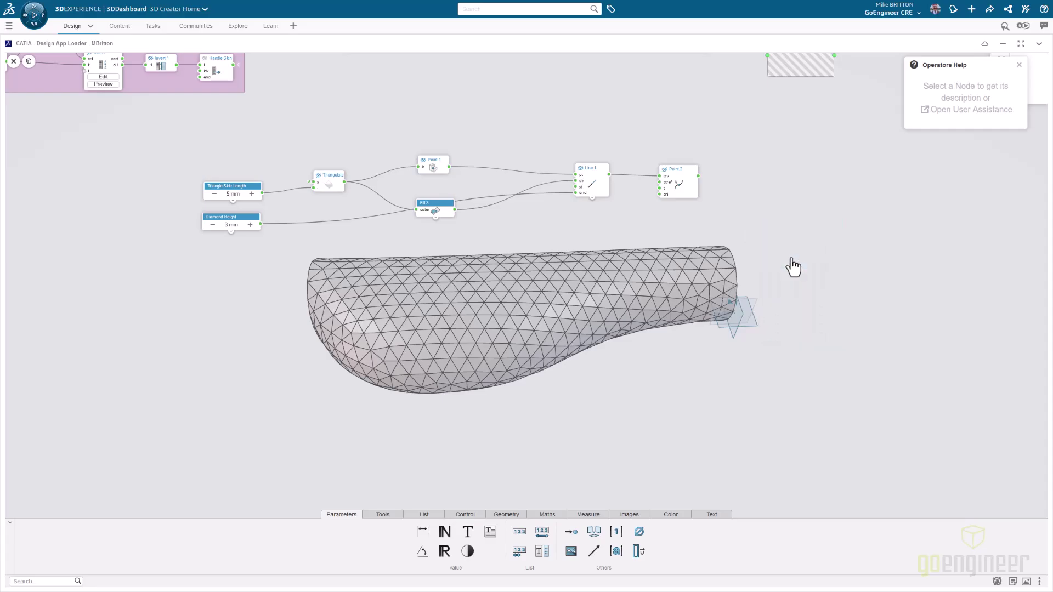
Show the curve points again and connect the Triangulate output to Extrude To Point's Profile and the ratio points to its Target Point.
{"action": "left_click", "coordinate": [684, 173]}
{"action": "left_click", "coordinate": [653, 206]}
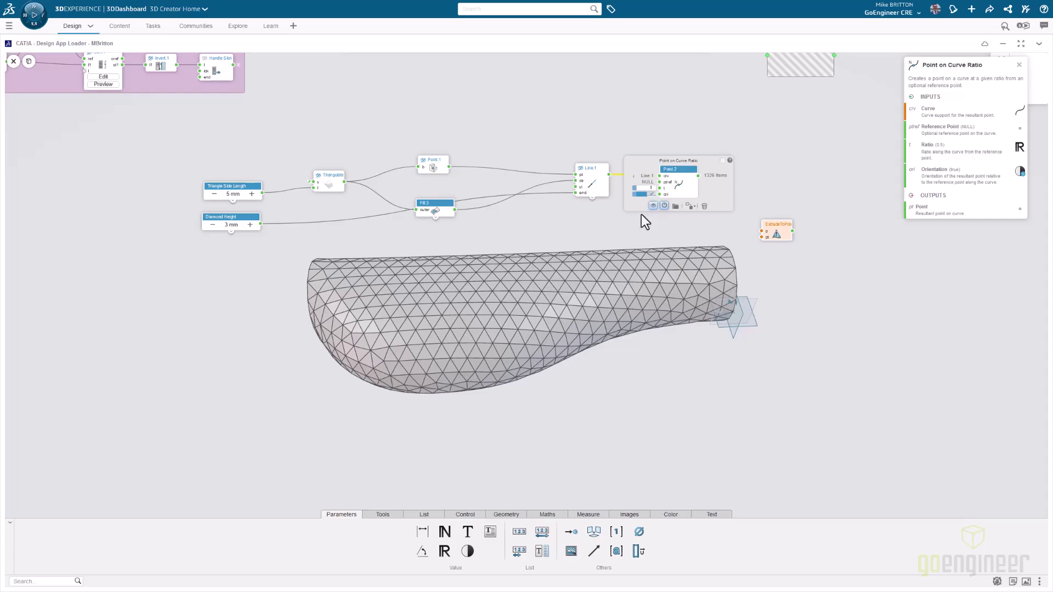
{"action": "left_click", "coordinate": [626, 221]}
{"action": "left_click", "coordinate": [763, 189]}
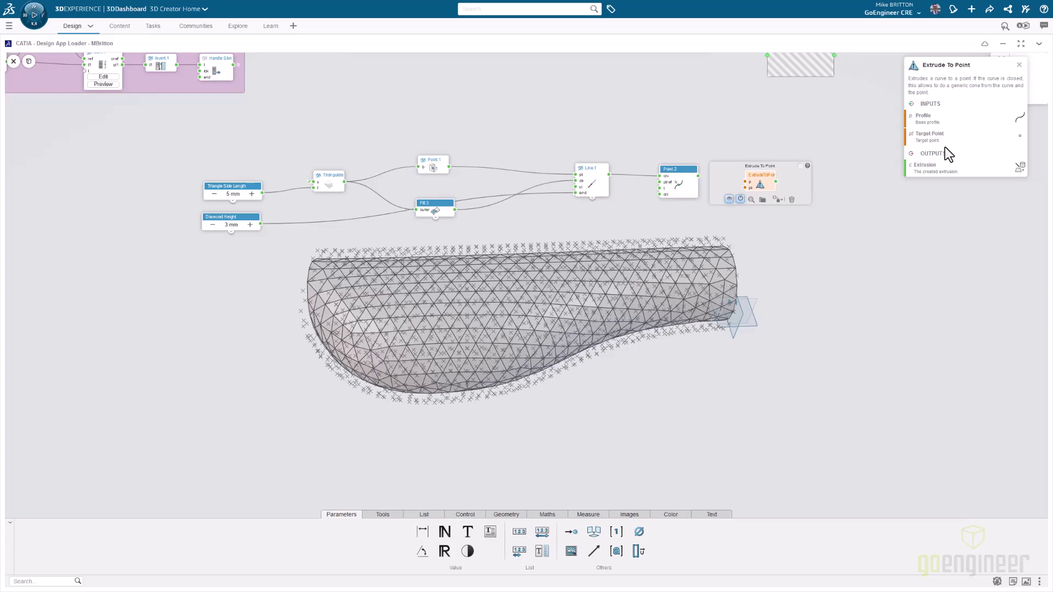
{"action": "left_click_drag", "start_coordinate": [346, 184], "coordinate": [746, 183]}
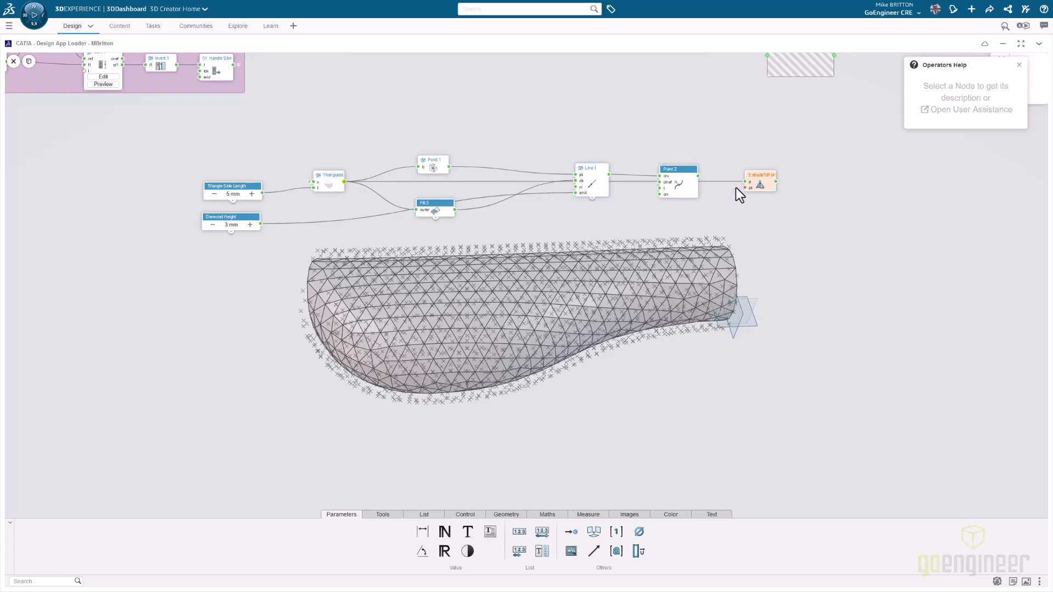
{"action": "left_click_drag", "start_coordinate": [698, 176], "coordinate": [745, 188]}
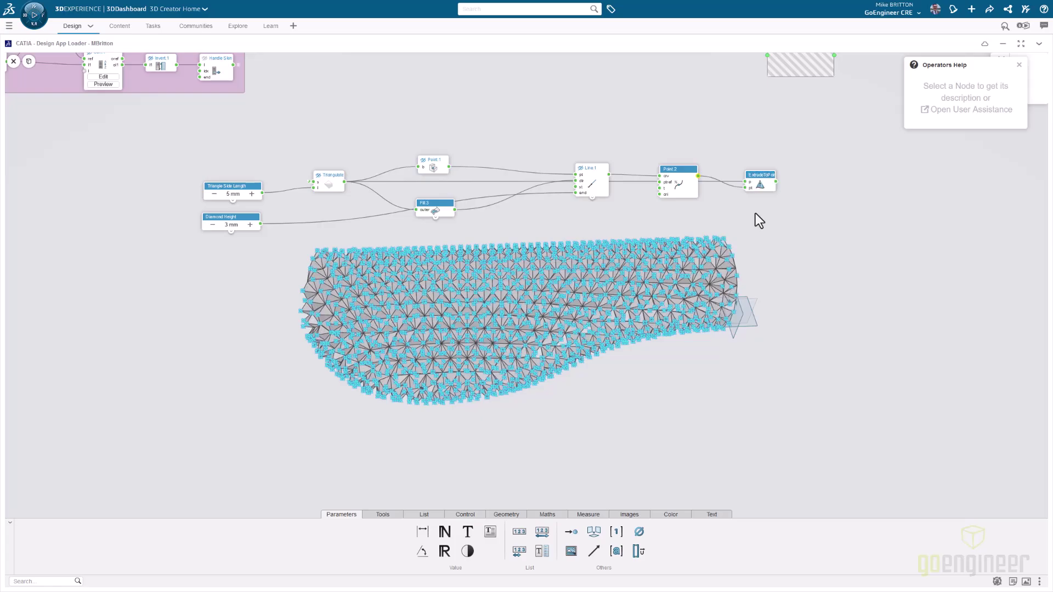
Hide the Point on Curve Ratio node's points and check the output list of the Extrude To Point node.
{"action": "left_click", "coordinate": [669, 179]}
{"action": "left_click", "coordinate": [624, 233]}
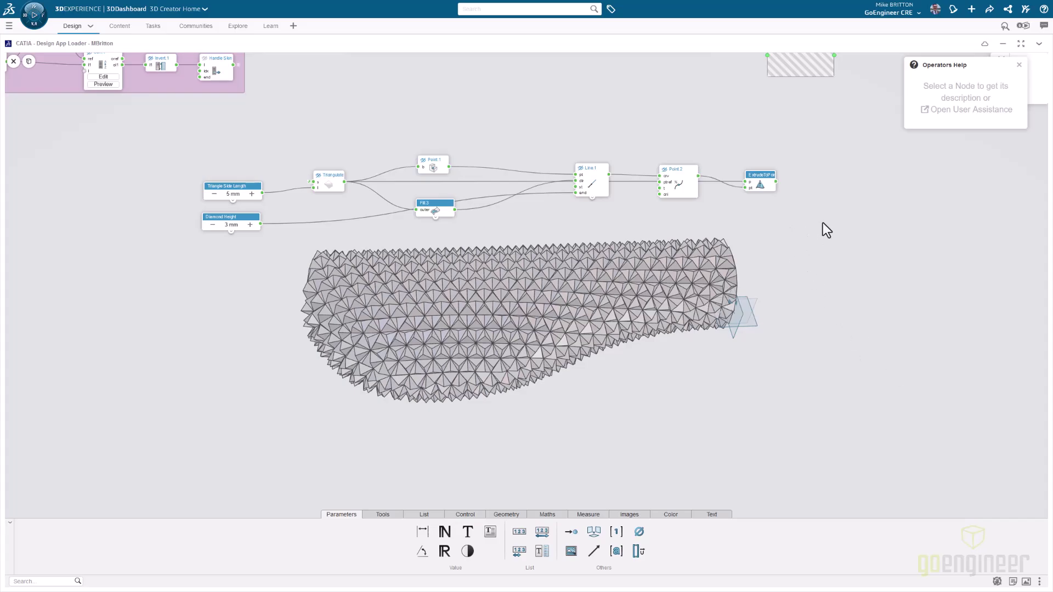
{"action": "mouse_move", "coordinate": [781, 186]}
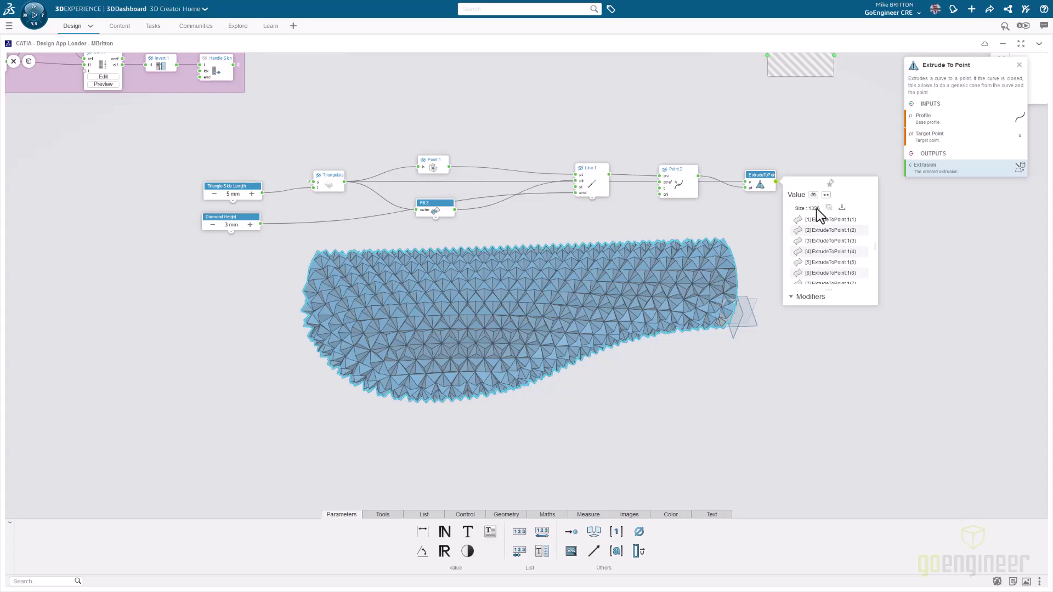
{"action": "left_click", "coordinate": [802, 145]}
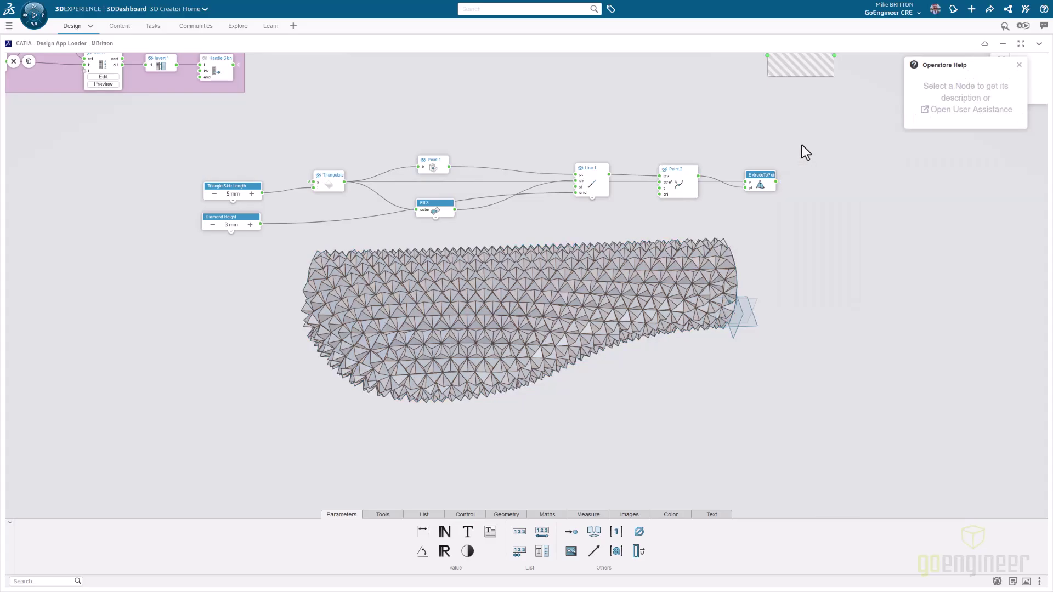
Add a Close Surface node after Extrude To Point and connect the extrusion output to its surface input.
{"action": "double_click", "coordinate": [802, 144]}
{"action": "type", "text": "close"}
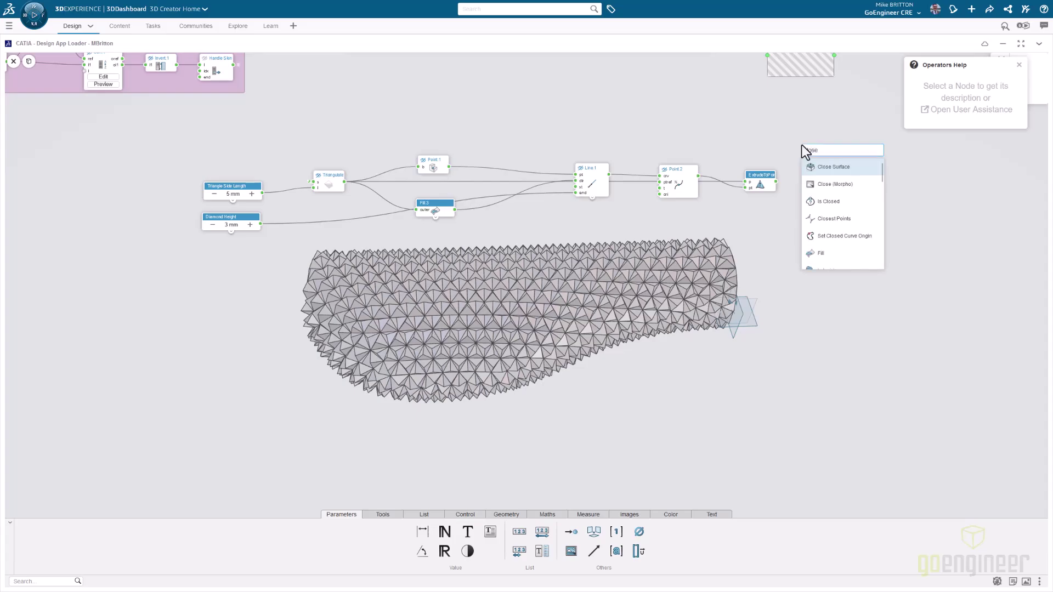
{"action": "left_click", "coordinate": [818, 166]}
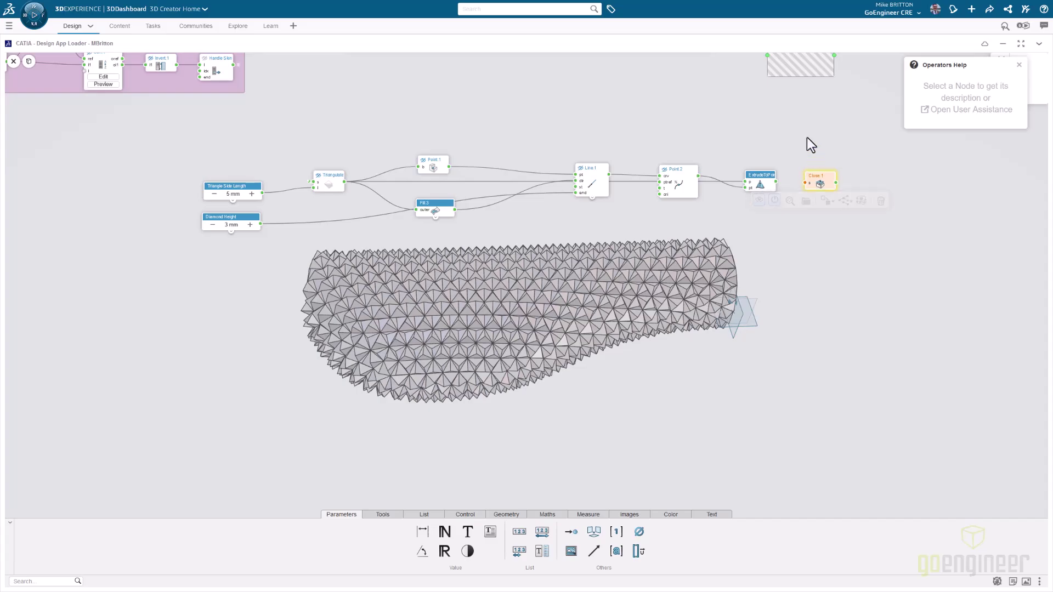
{"action": "left_click_drag", "start_coordinate": [775, 182], "coordinate": [804, 183]}
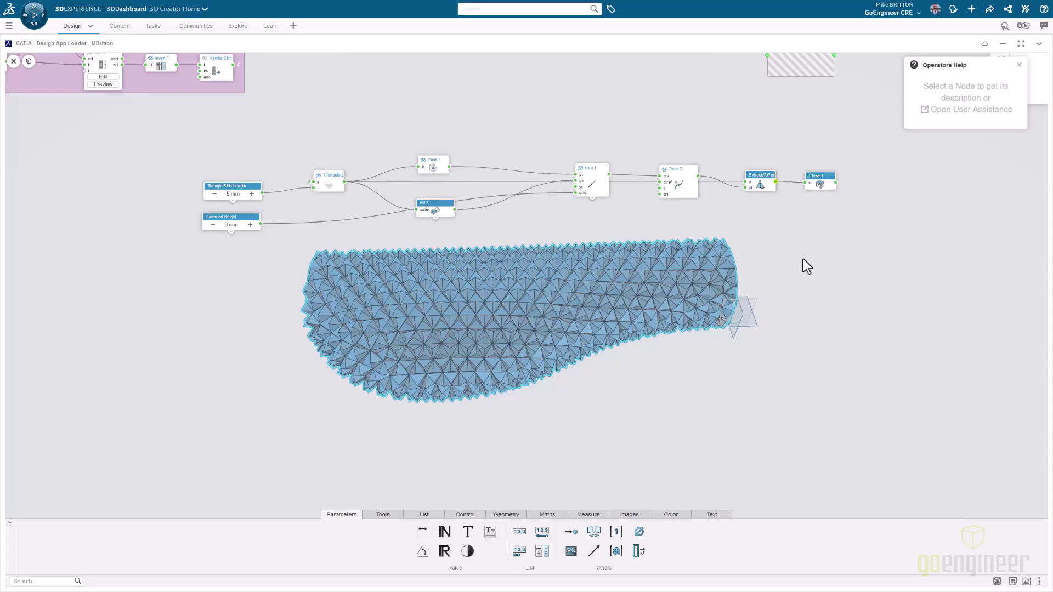
Hide the Extrude To Point node's geometry and inspect the output lists of the Close Surface and Triangulate nodes.
{"action": "left_click", "coordinate": [756, 182]}
{"action": "left_click", "coordinate": [729, 201]}
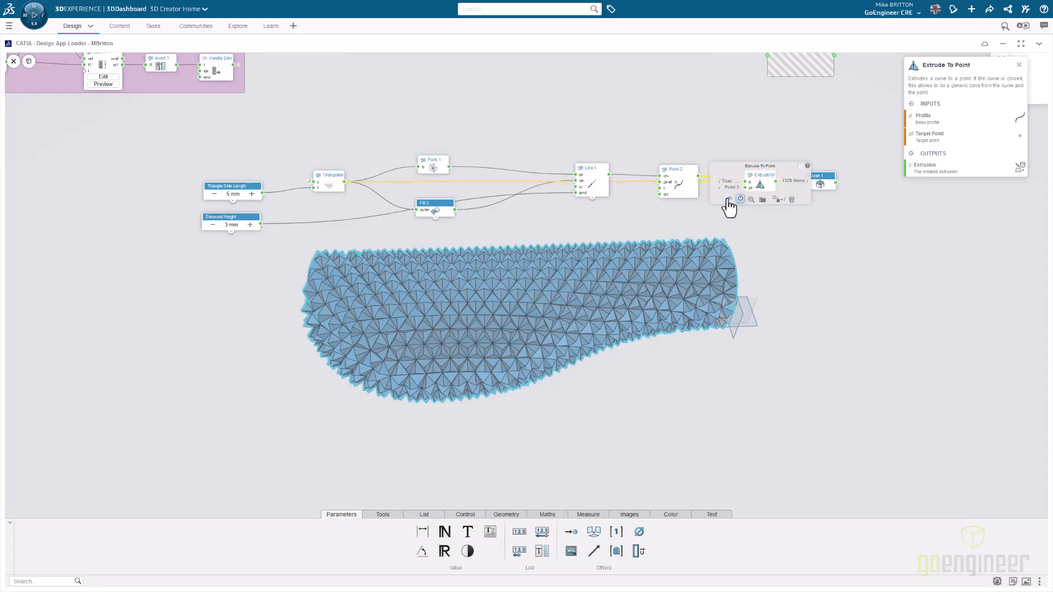
{"action": "left_click", "coordinate": [842, 228]}
{"action": "mouse_move", "coordinate": [836, 186]}
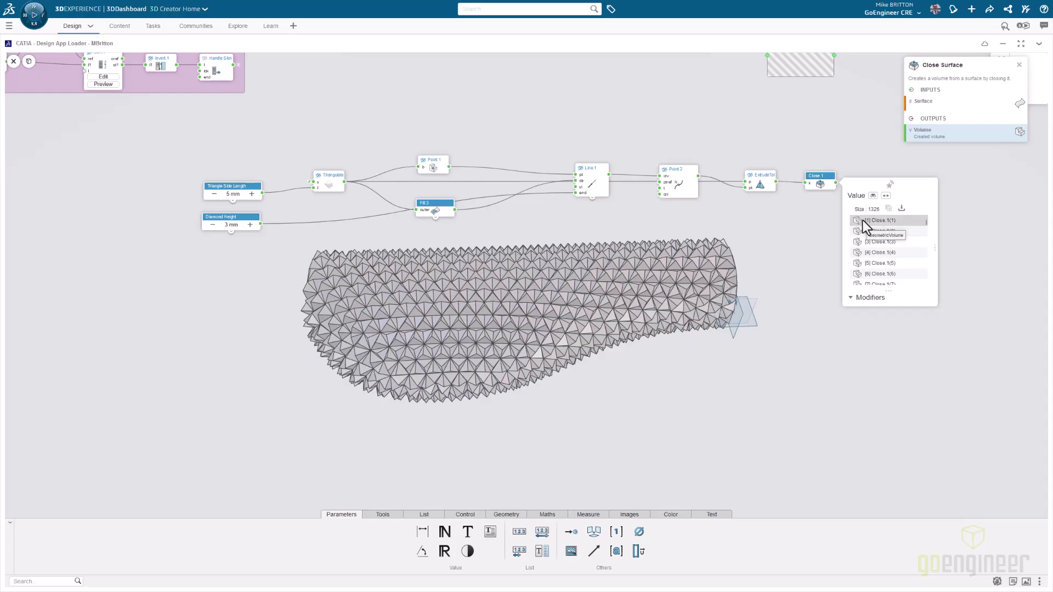
{"action": "mouse_move", "coordinate": [776, 183]}
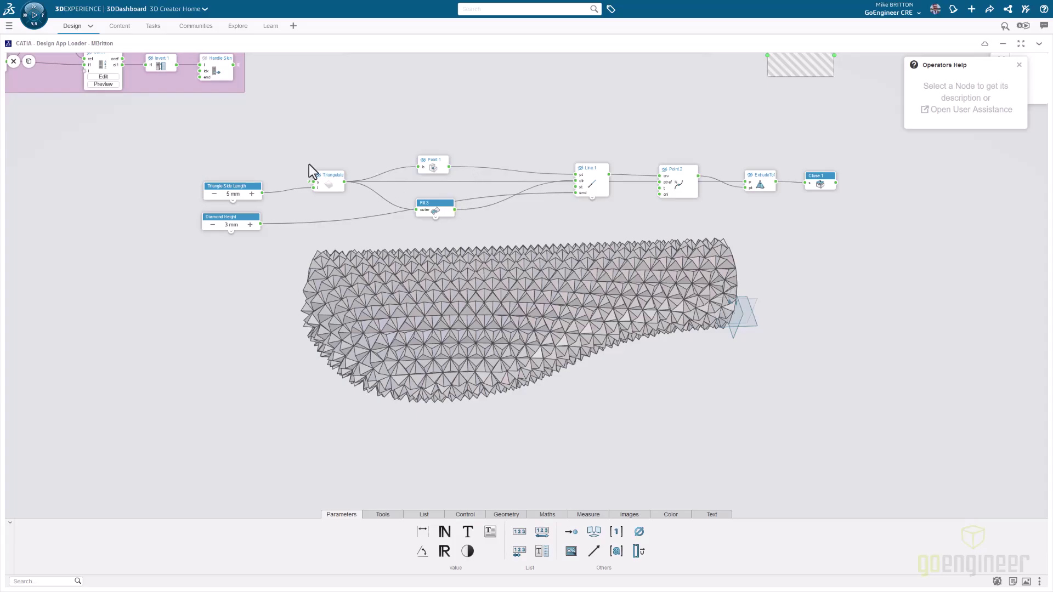
{"action": "mouse_move", "coordinate": [344, 183]}
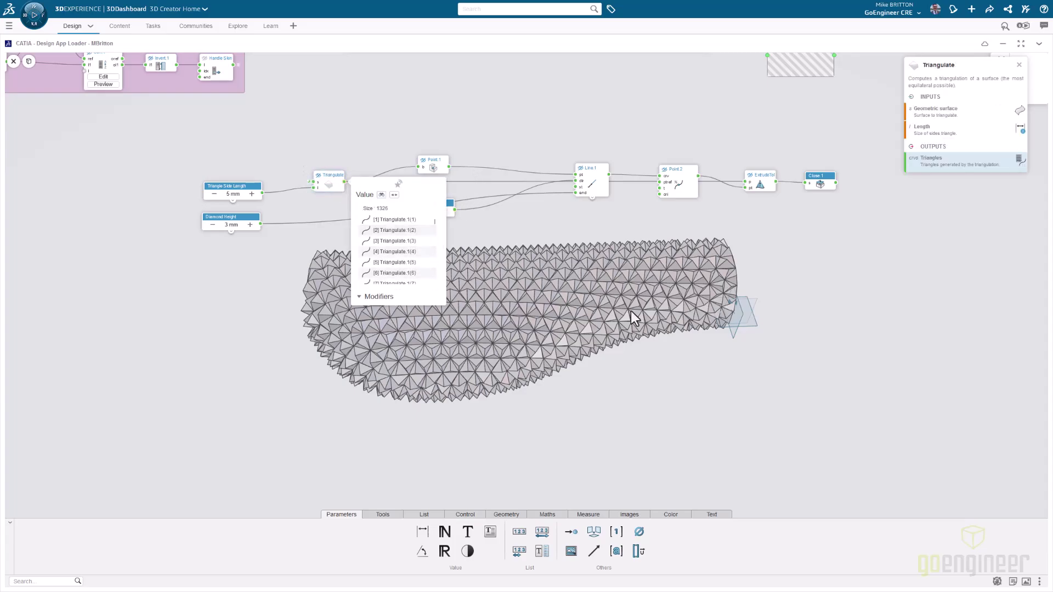
Add a Publish node after Close Surface and connect the closed volumes to its object input.
{"action": "left_click", "coordinate": [864, 284]}
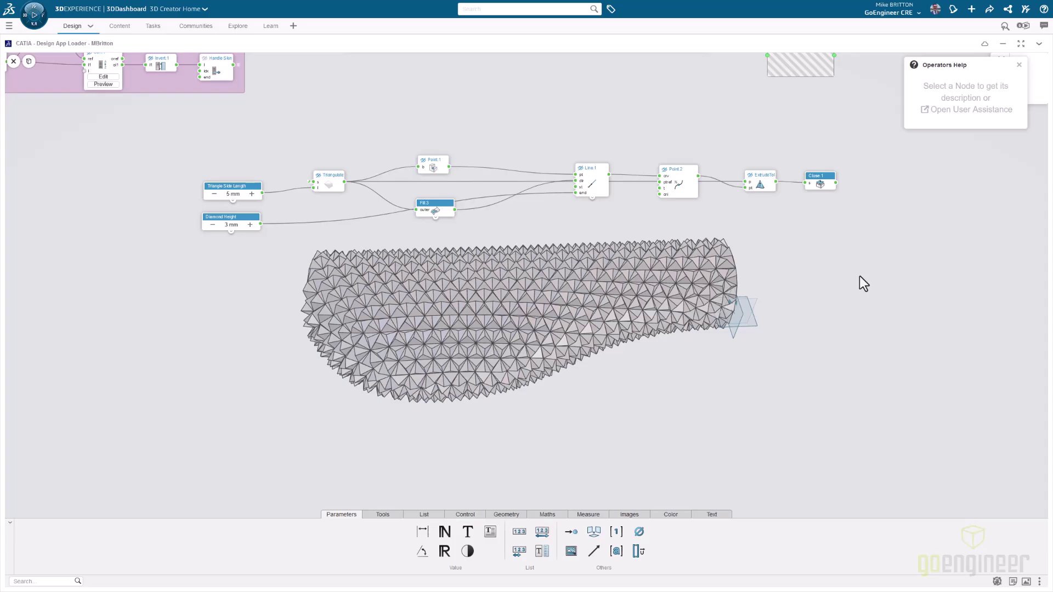
{"action": "double_click", "coordinate": [861, 276]}
{"action": "type", "text": "union"}
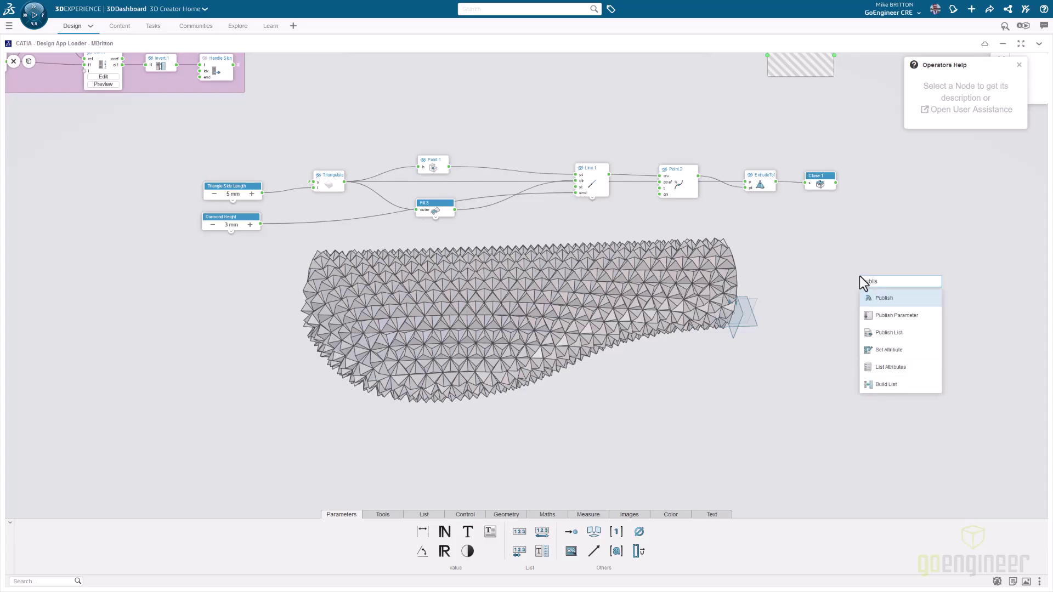
{"action": "key", "text": "Return"}
{"action": "mouse_move", "coordinate": [867, 284]}
{"action": "left_mouse_down"}
{"action": "mouse_move", "coordinate": [864, 178]}
{"action": "mouse_move", "coordinate": [844, 185]}
{"action": "mouse_move", "coordinate": [854, 186]}
{"action": "left_mouse_up"}
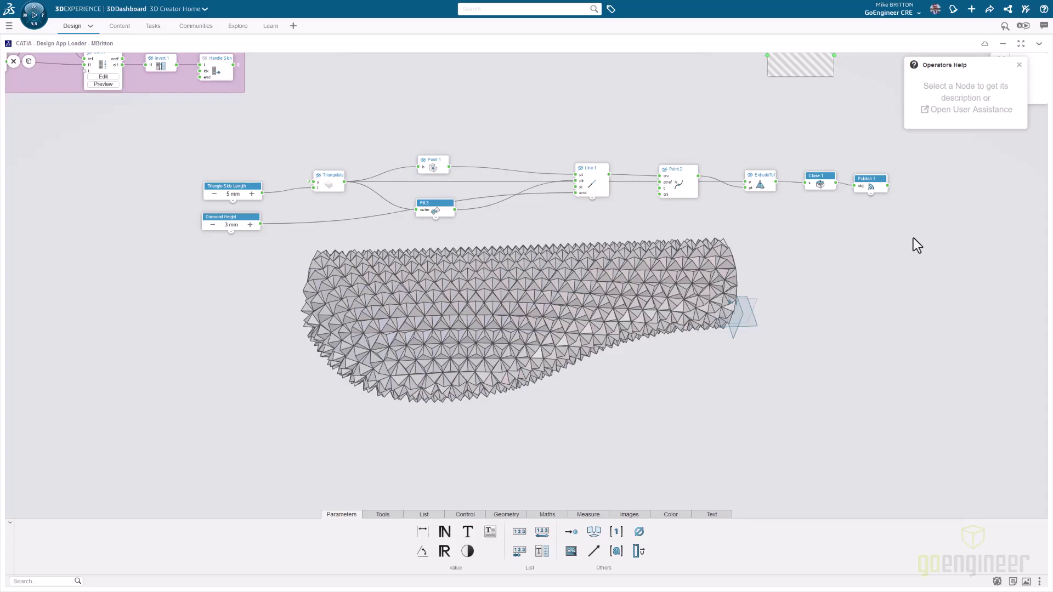
Group all nodes from the two length parameters through Publish into a region named Diamond Grip.
{"action": "left_click_drag", "start_coordinate": [161, 120], "coordinate": [917, 242]}
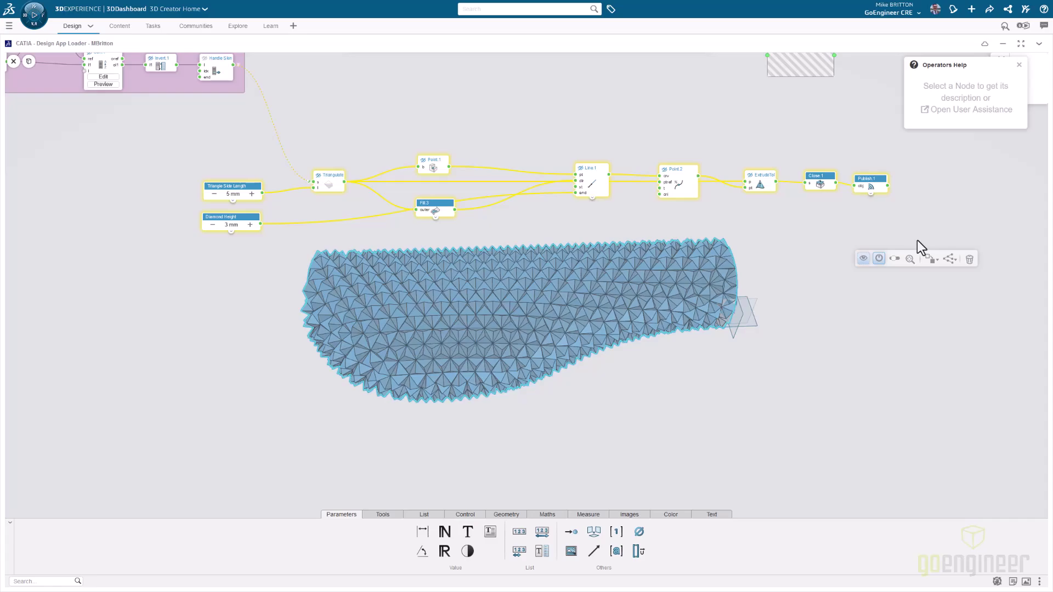
{"action": "left_click", "coordinate": [930, 259]}
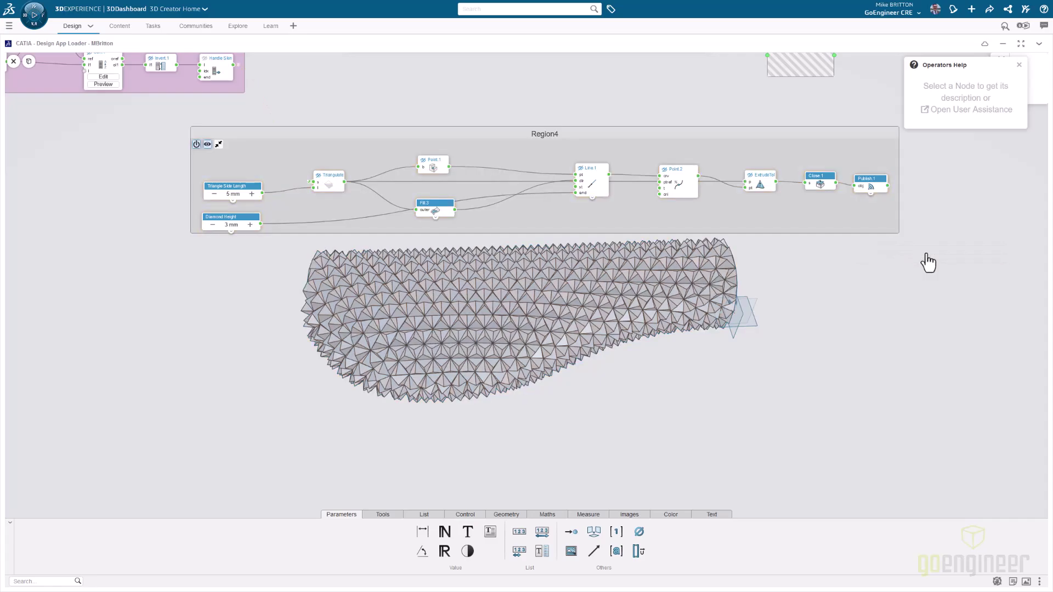
{"action": "double_click", "coordinate": [540, 135]}
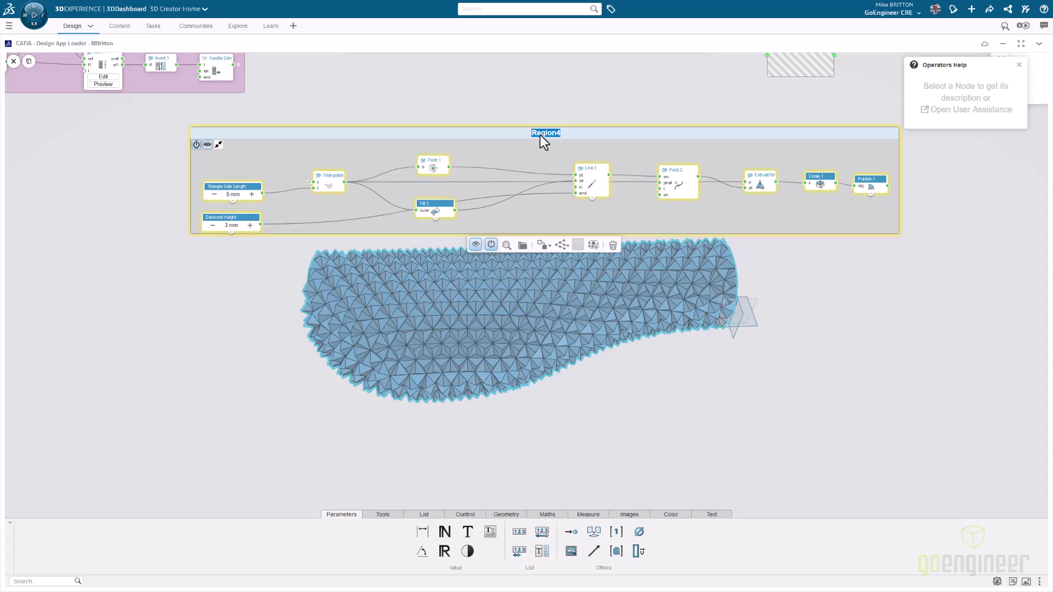
{"action": "type", "text": "Diamond Grip"}
{"action": "key", "text": "Return"}
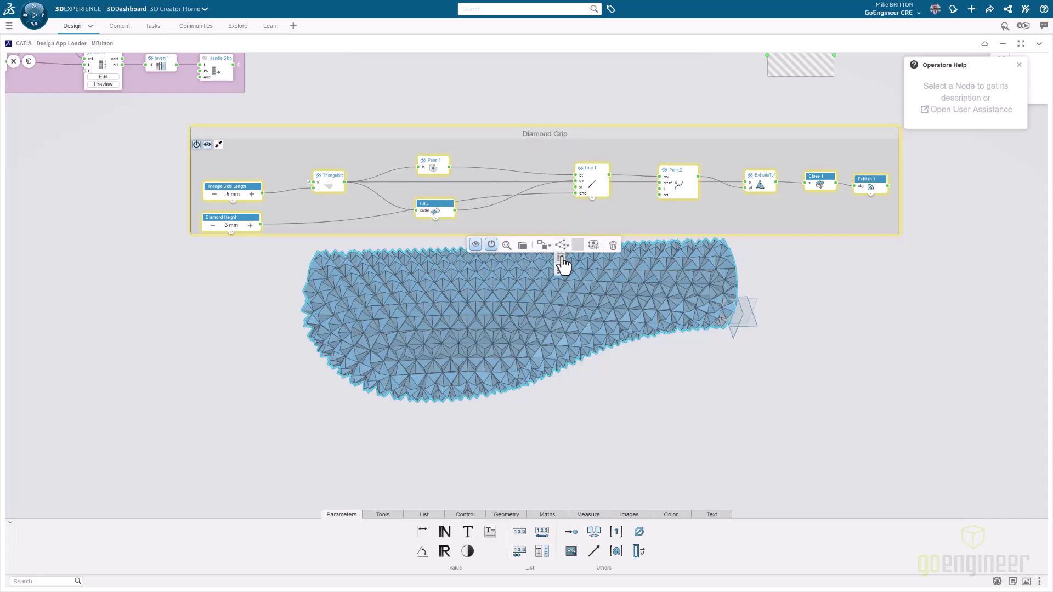
Automatically arrange the nodes in the Diamond Grip region and color the region bright cyan.
{"action": "left_click", "coordinate": [562, 245]}
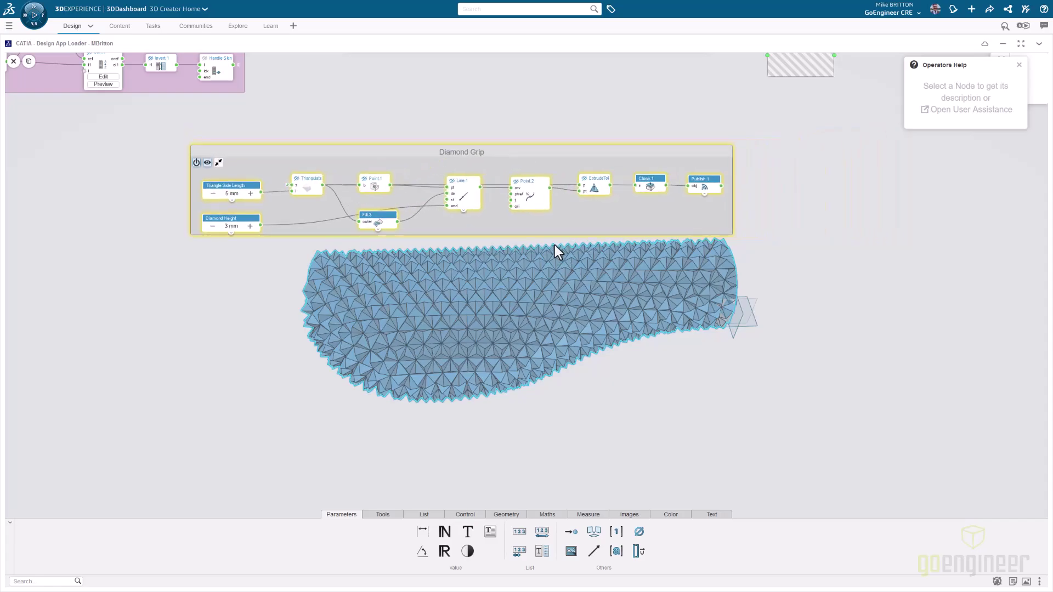
{"action": "left_click", "coordinate": [307, 162]}
{"action": "left_click", "coordinate": [465, 246]}
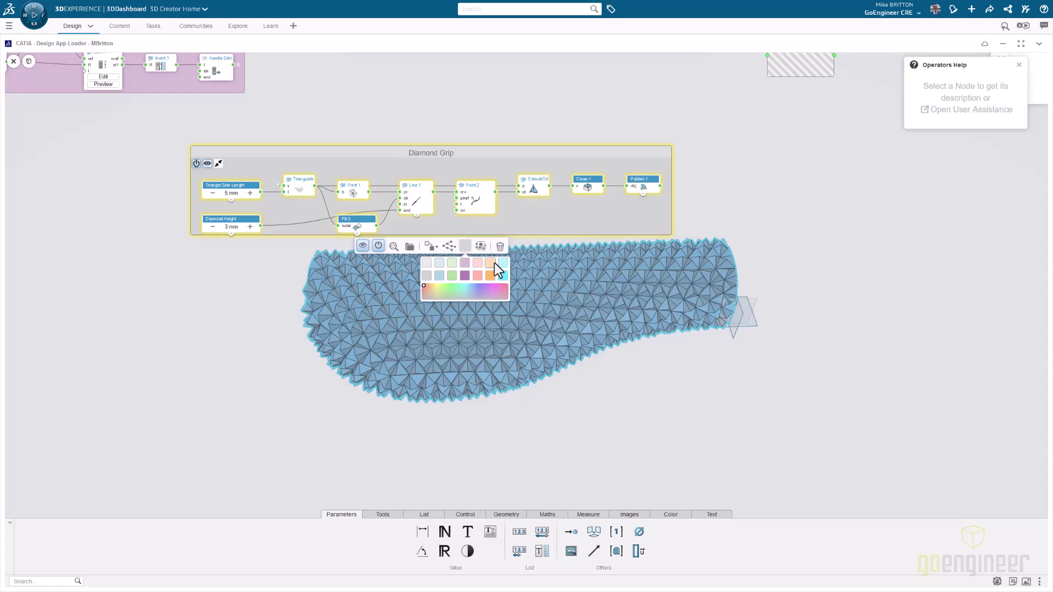
{"action": "left_click", "coordinate": [502, 274]}
{"action": "left_click", "coordinate": [798, 192]}
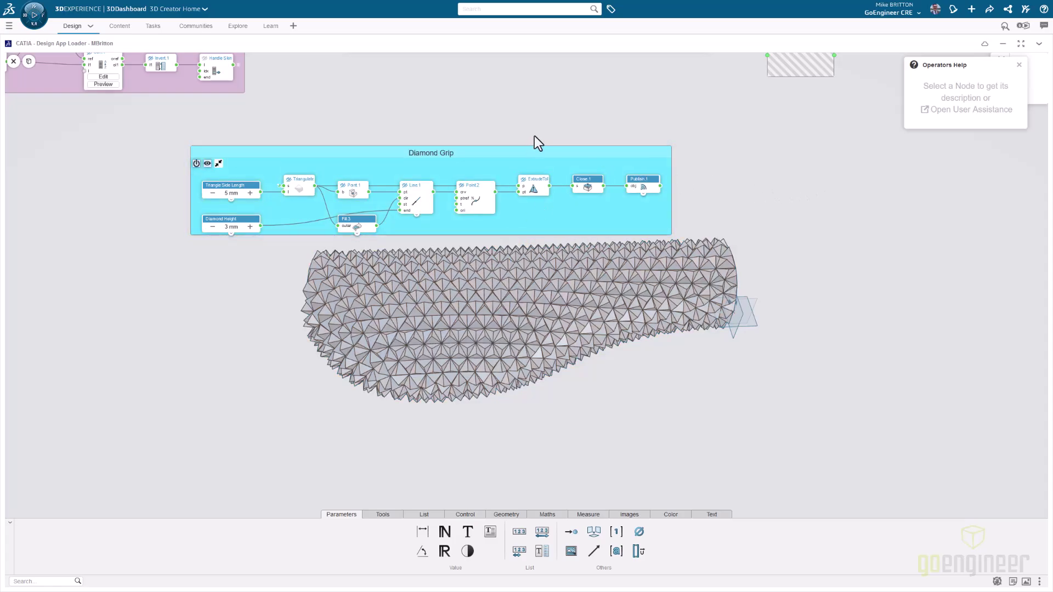
Exit the node graph, display the experiment parameters and collapse the Voronoi Grip Pattern and Voronoi Grip Pattern3 groups.
{"action": "scroll", "coordinate": [535, 135], "scroll_direction": "down", "scroll_amount": 1}
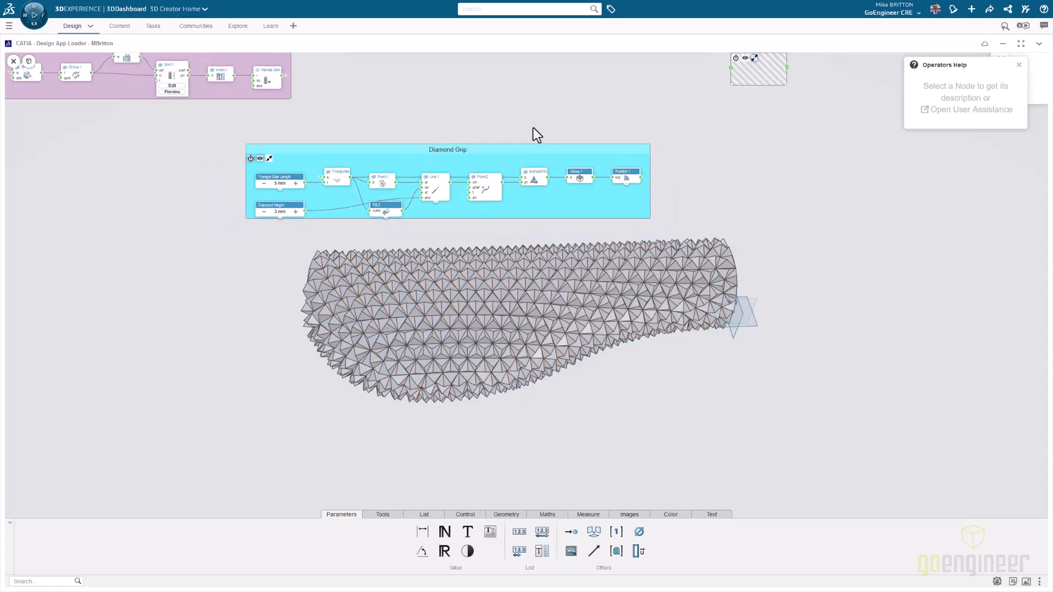
{"action": "left_click", "coordinate": [13, 63]}
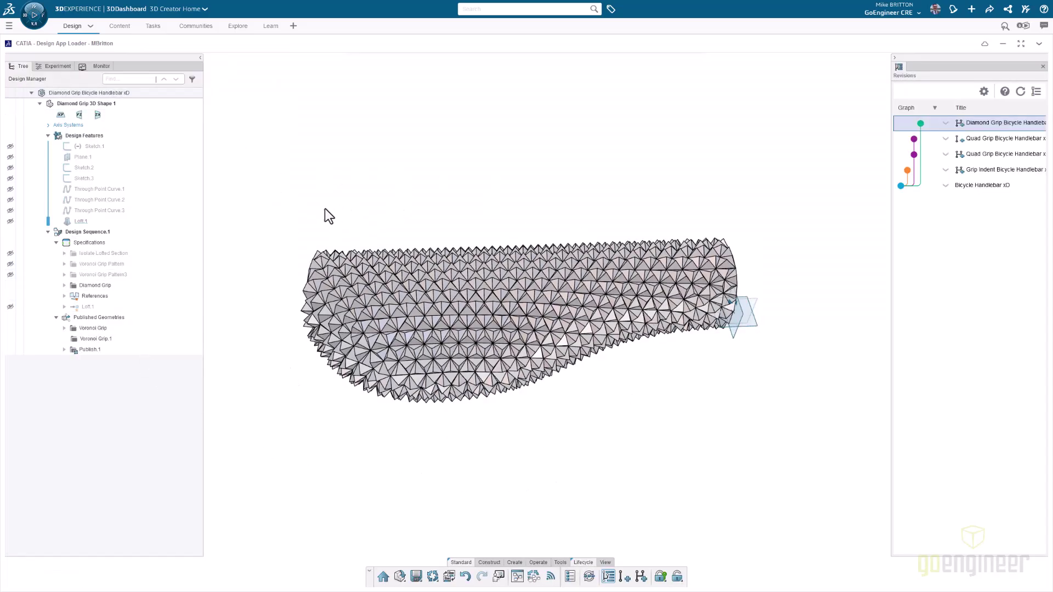
{"action": "left_click", "coordinate": [50, 67]}
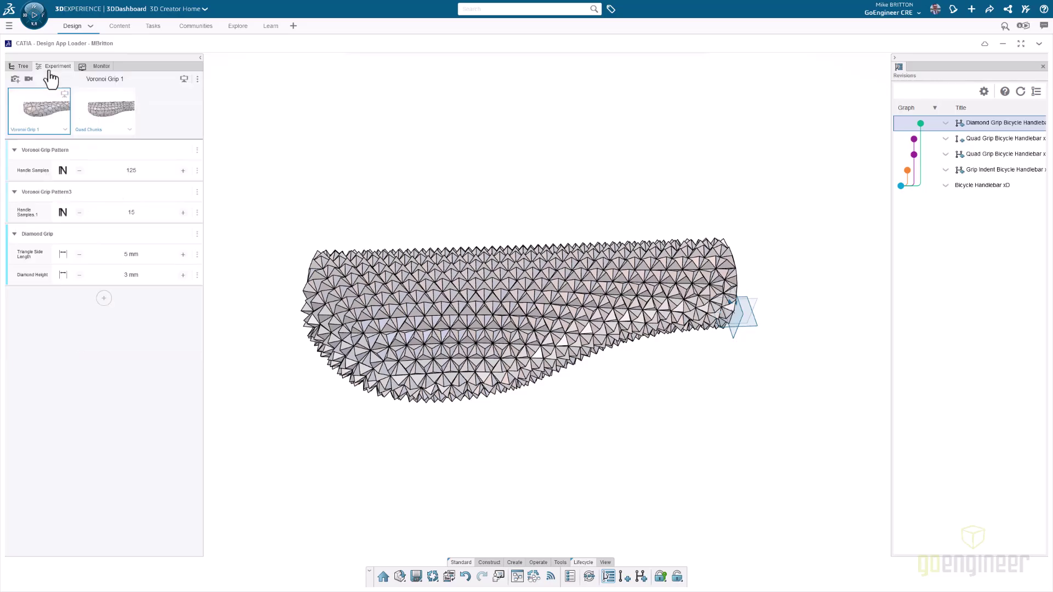
{"action": "left_click", "coordinate": [14, 149]}
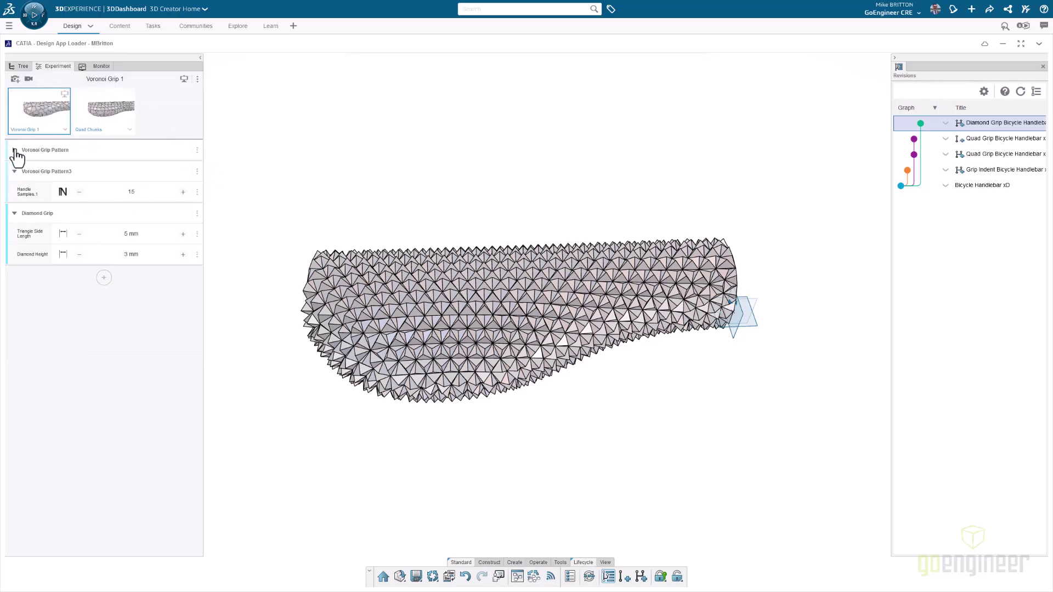
{"action": "left_click", "coordinate": [15, 172]}
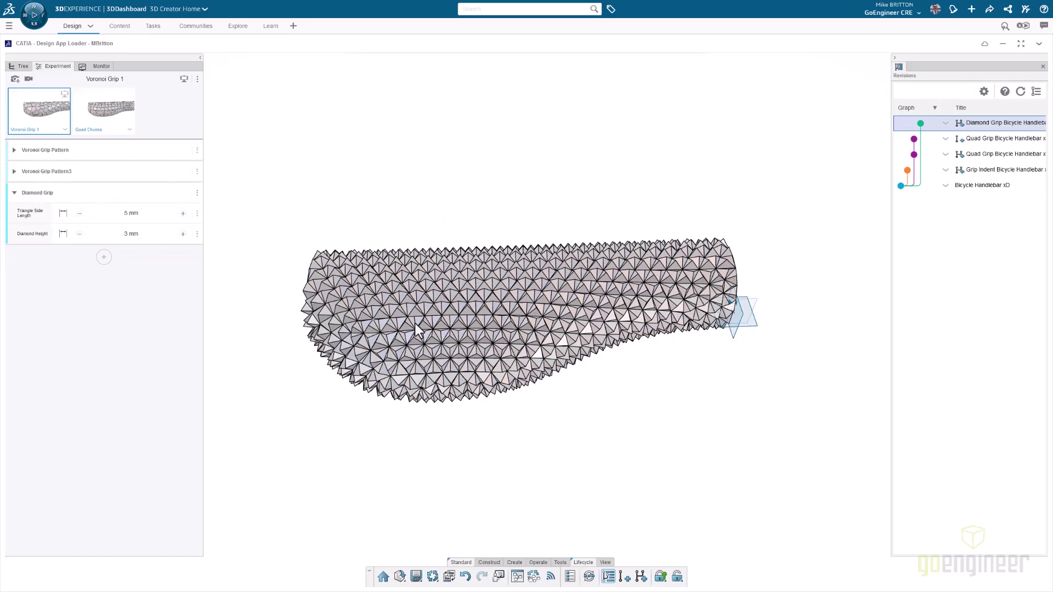
Capture the current diamond grip as a design variant named 5mm Diamond Sides.
{"action": "scroll", "coordinate": [416, 329], "scroll_direction": "down", "scroll_amount": 1}
{"action": "scroll", "coordinate": [416, 324], "scroll_direction": "up", "scroll_amount": 1}
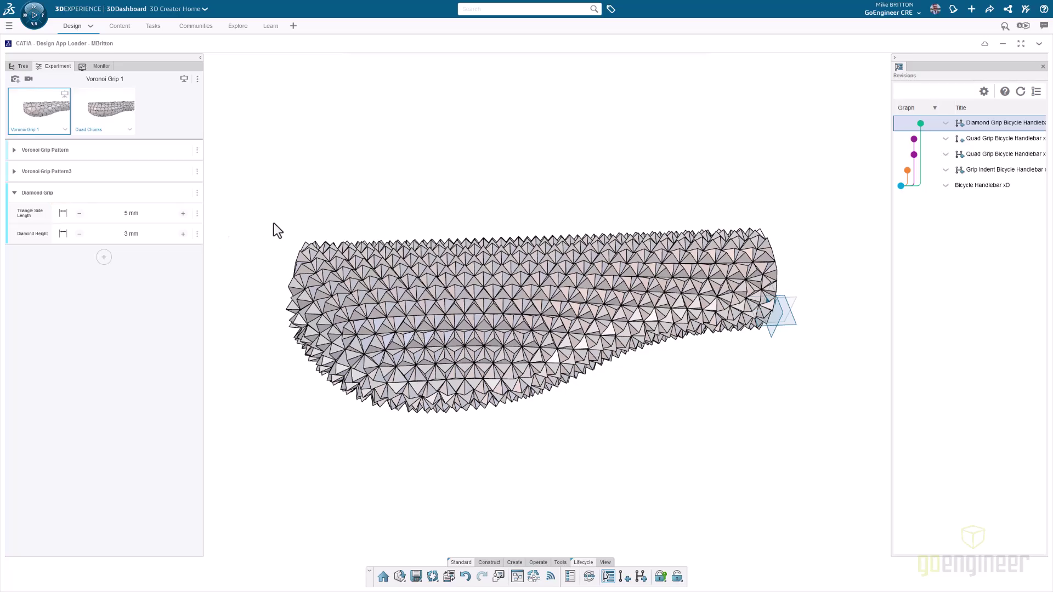
{"action": "left_click", "coordinate": [15, 79]}
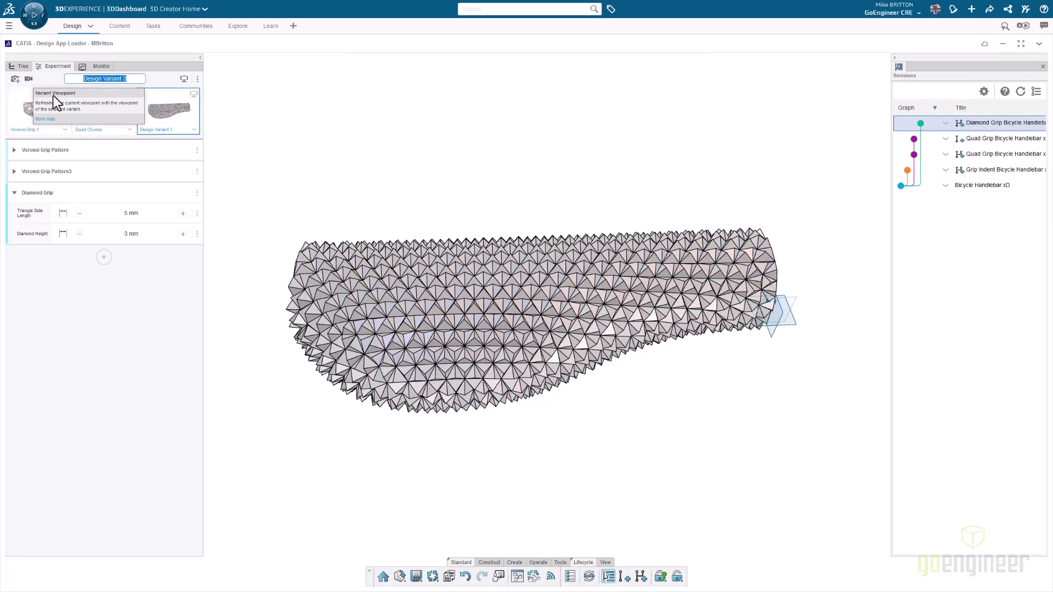
{"action": "type", "text": "5mm Diamond Sides"}
{"action": "key", "text": "Return"}
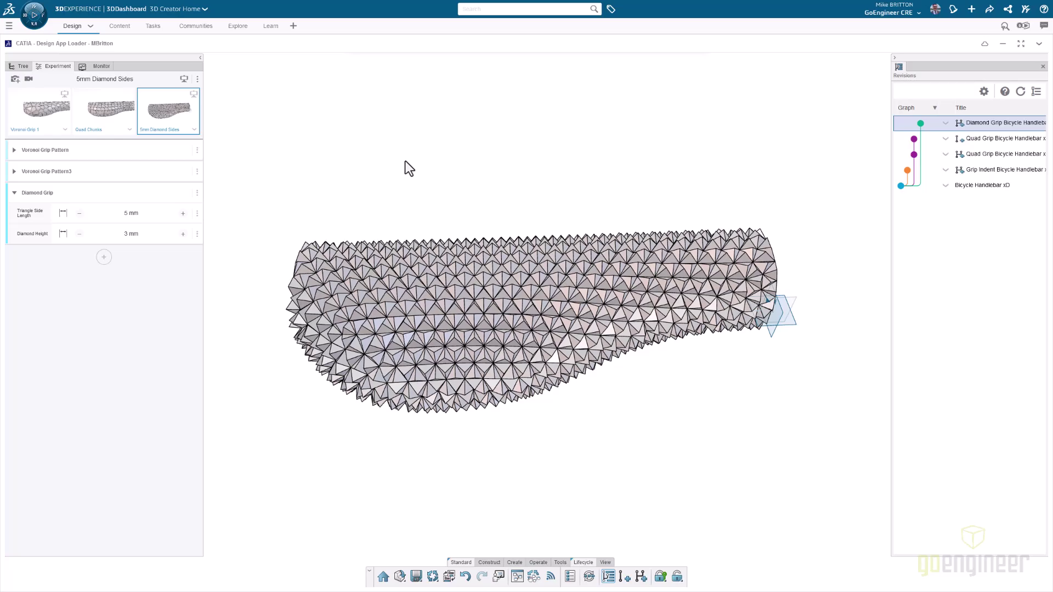
Set the Diamond Grip's triangle side length to 10 mm.
{"action": "left_click", "coordinate": [122, 217]}
{"action": "type", "text": "10"}
{"action": "key", "text": "Return"}
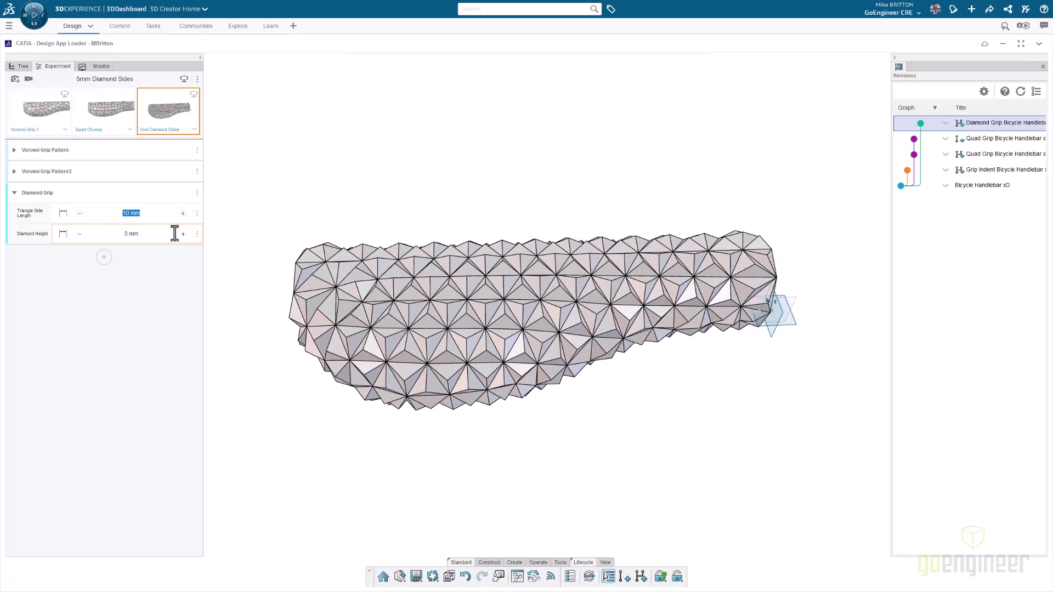
Set the Diamond Grip's triangle side length to 5 mm and its diamond height to 2 mm.
{"action": "type", "text": "5"}
{"action": "left_click", "coordinate": [152, 234]}
{"action": "type", "text": "2"}
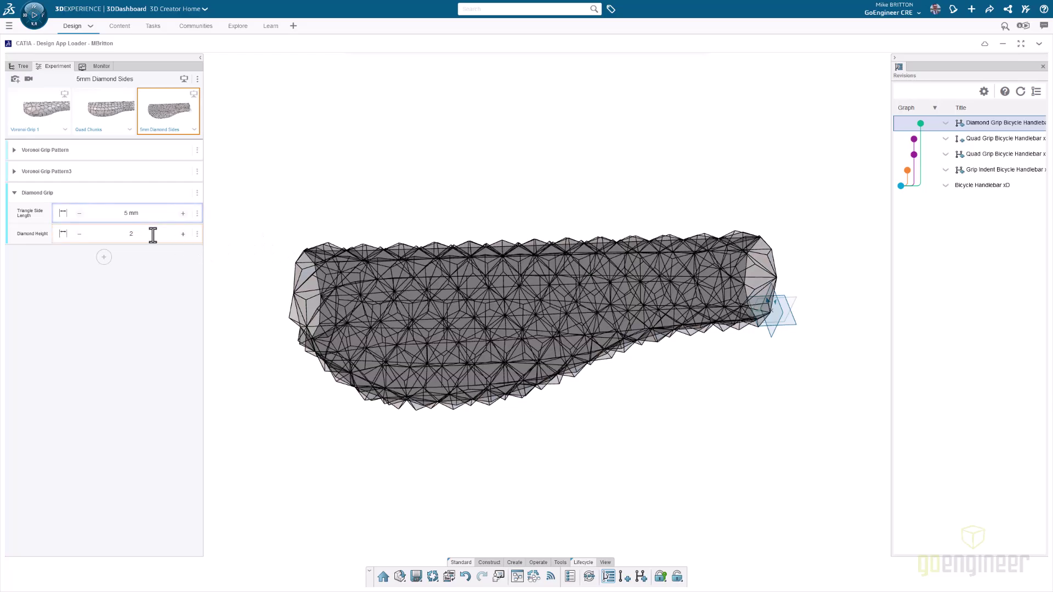
{"action": "key", "text": "Return"}
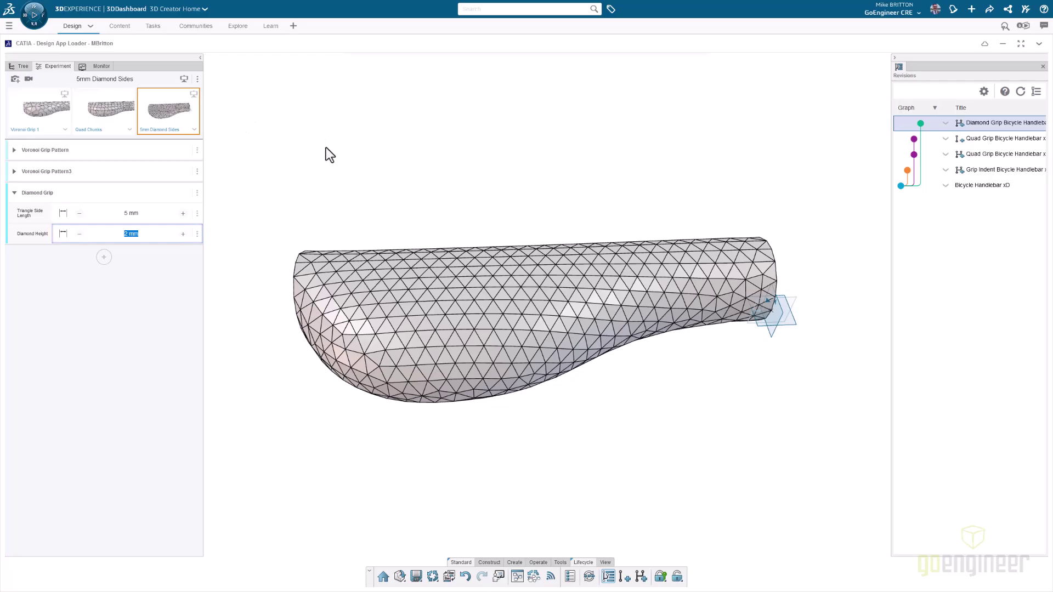
{"action": "left_click", "coordinate": [326, 148]}
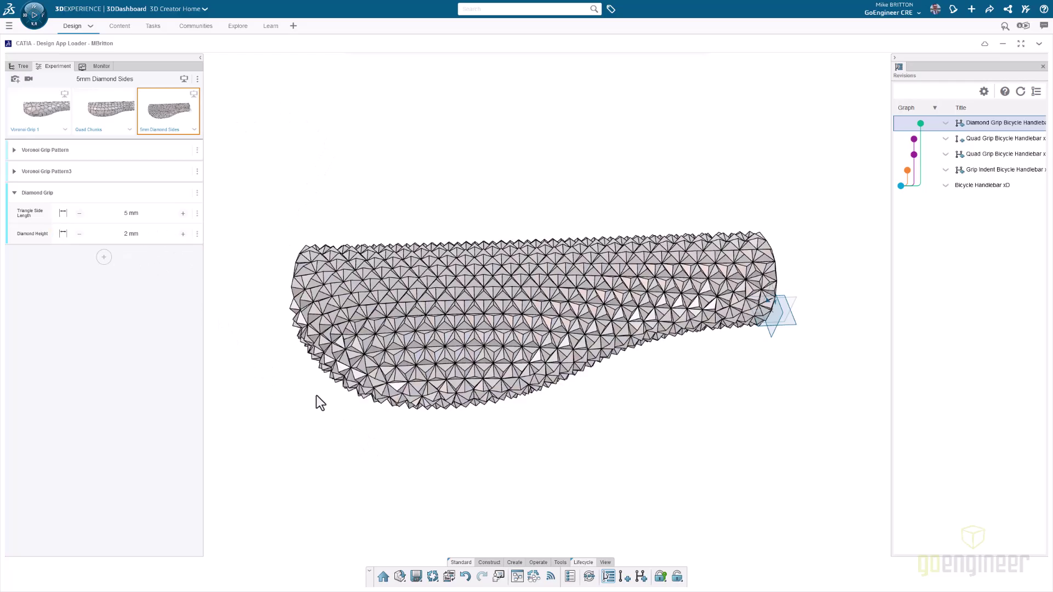
Set the Diamond Grip's diamond height to 1 mm.
{"action": "middle_click_drag", "start_coordinate": [427, 442], "coordinate": [430, 297]}
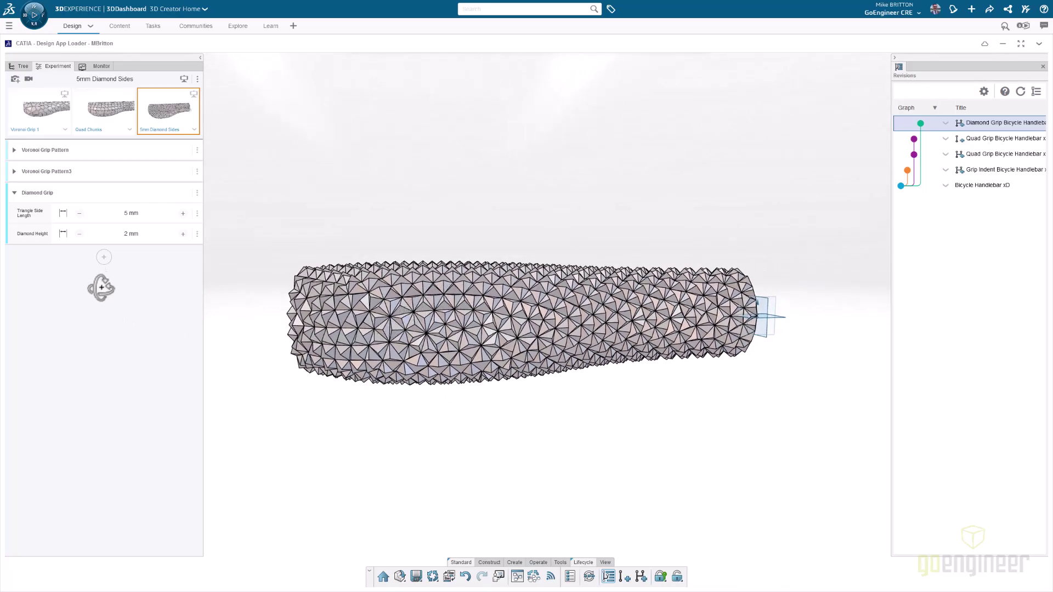
{"action": "left_click", "coordinate": [123, 234]}
{"action": "type", "text": "1"}
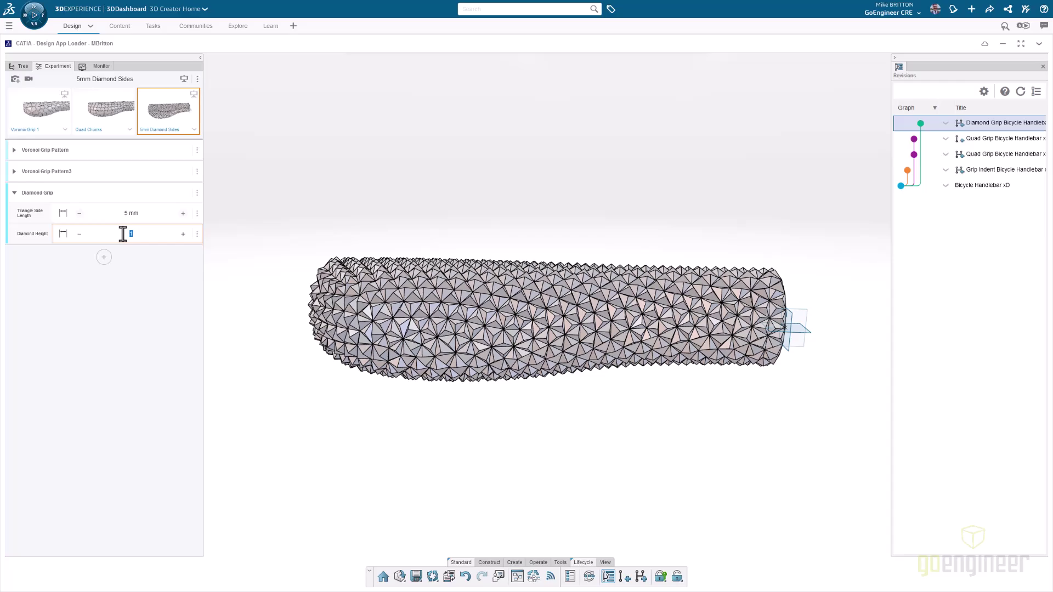
{"action": "key", "text": "Return"}
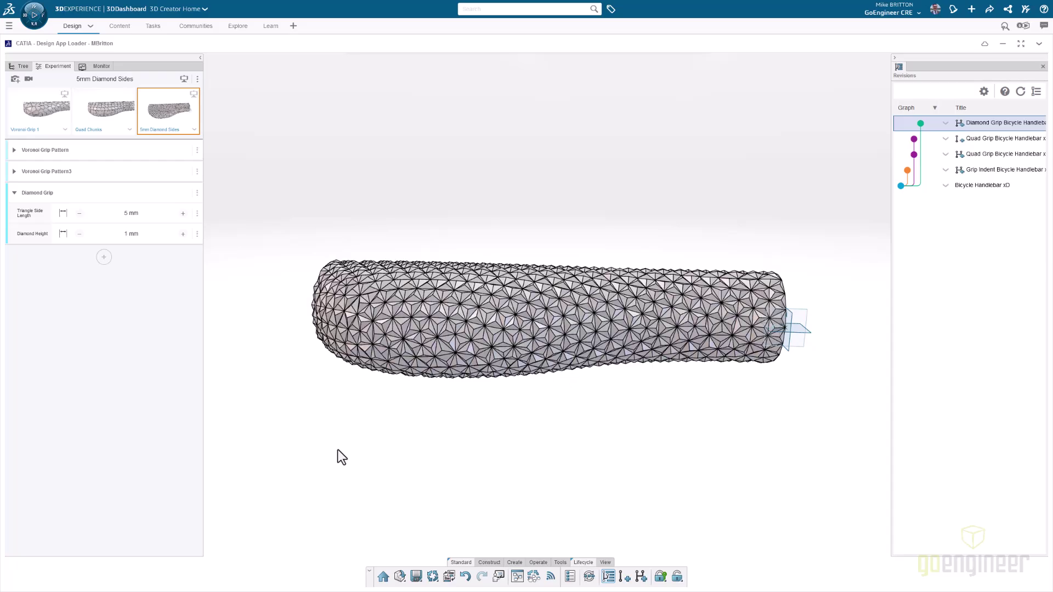
Capture the finer diamond grip, seen from the side, as a design variant named Fine Diamond Sides.
{"action": "scroll", "coordinate": [404, 288], "scroll_direction": "up", "scroll_amount": 5}
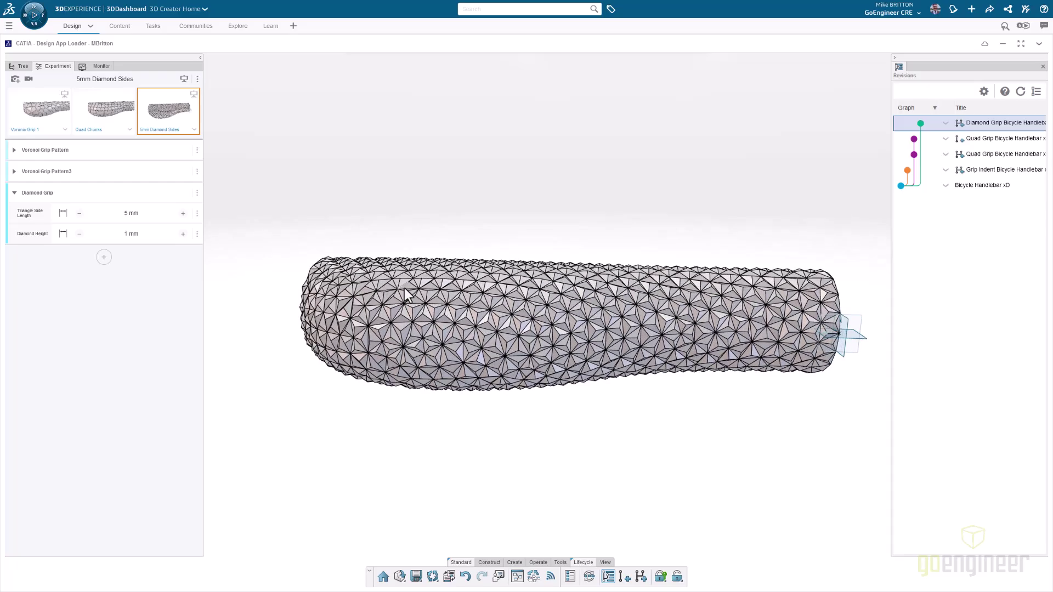
{"action": "middle_click_drag", "start_coordinate": [412, 279], "coordinate": [419, 395]}
{"action": "scroll", "coordinate": [419, 384], "scroll_direction": "down", "scroll_amount": 3}
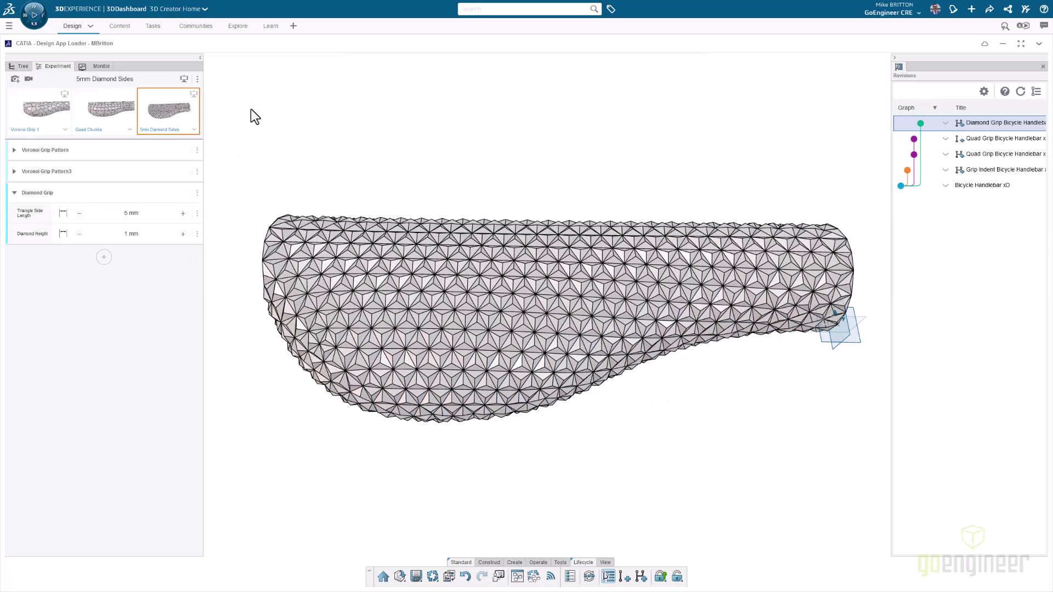
{"action": "left_click", "coordinate": [16, 80]}
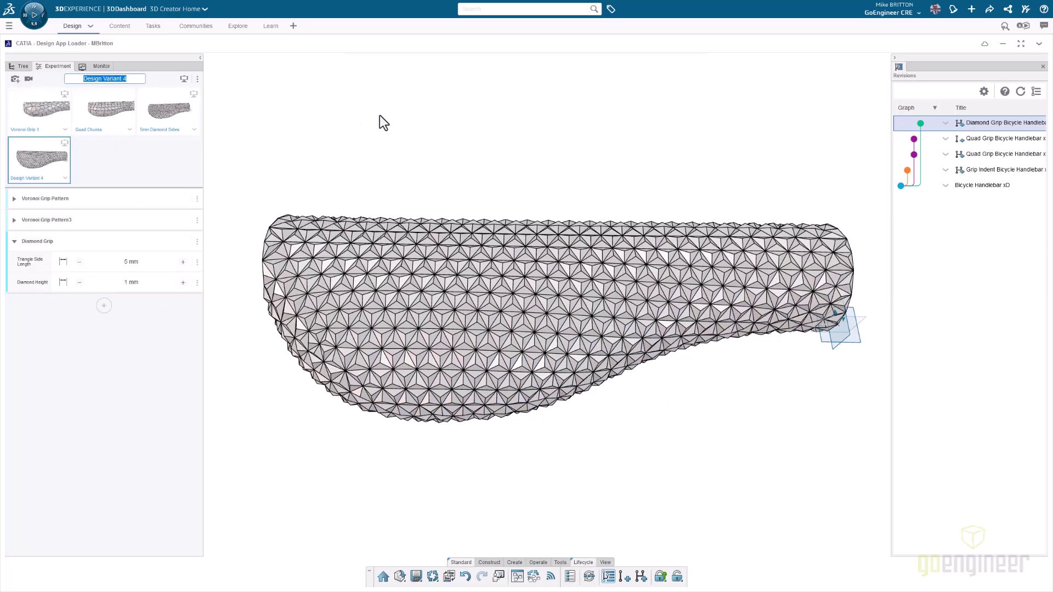
{"action": "type", "text": "Fine Diamond Sides"}
{"action": "key", "text": "Return"}
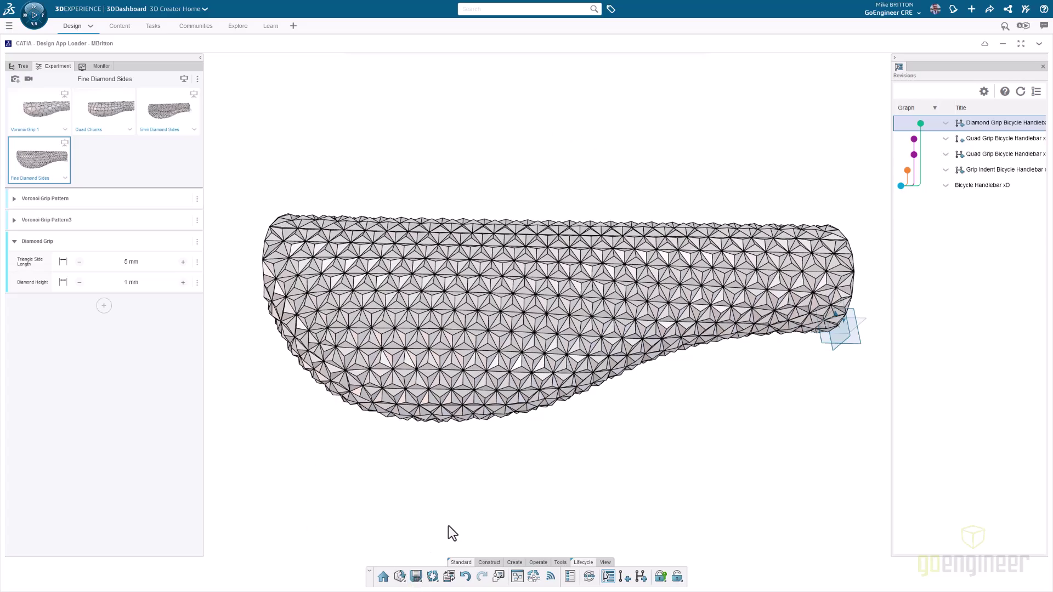
Open the diamond grip model in xDesign and hide the Voronoi Grip and Voronoi Grip 1 published geometries.
{"action": "left_click", "coordinate": [22, 67]}
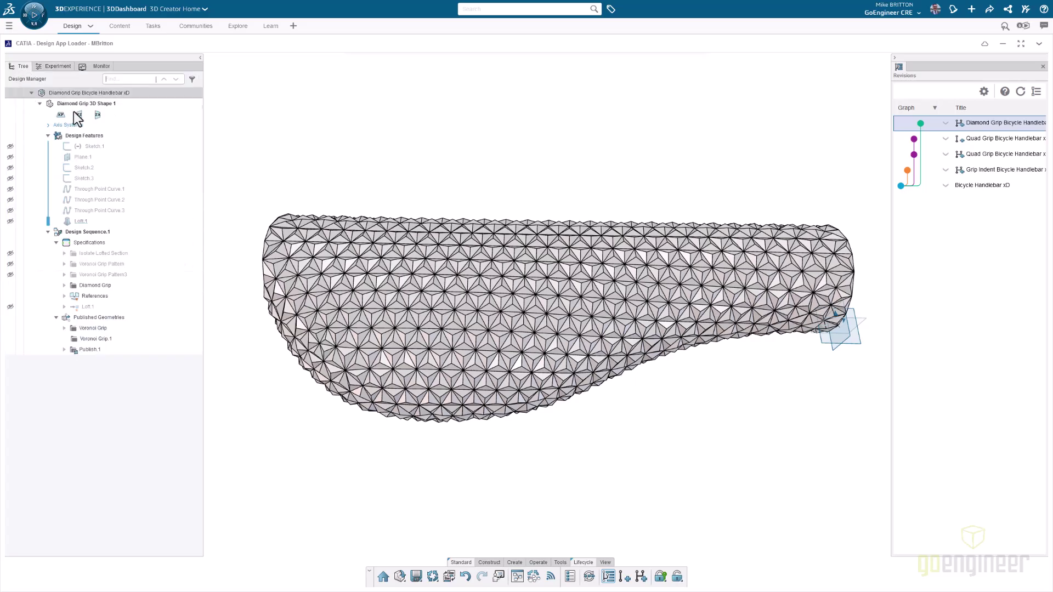
{"action": "left_click", "coordinate": [449, 578]}
{"action": "left_click", "coordinate": [449, 577]}
{"action": "left_click", "coordinate": [489, 321]}
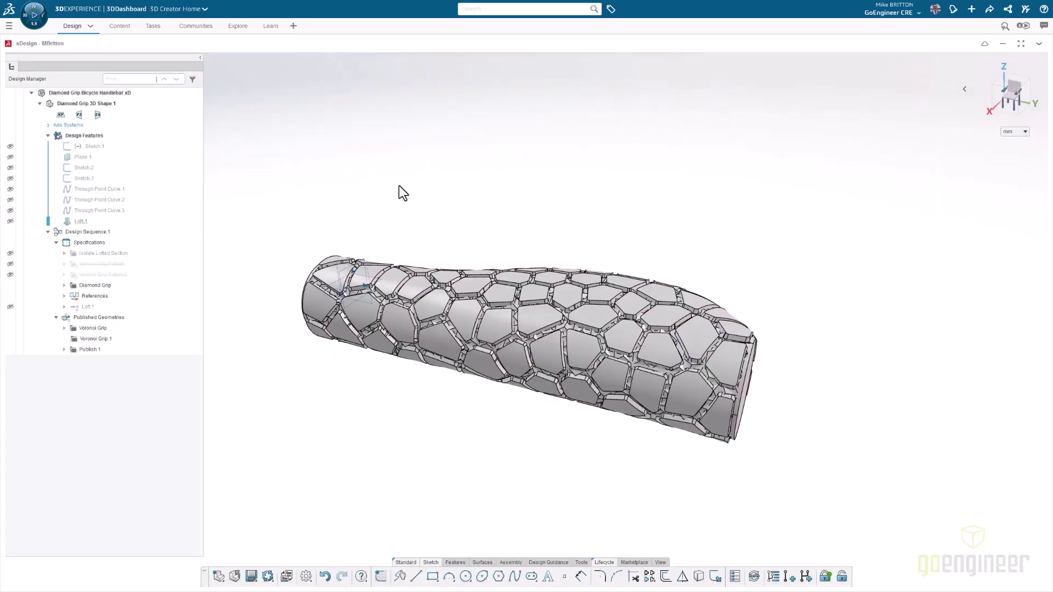
{"action": "left_click", "coordinate": [10, 329]}
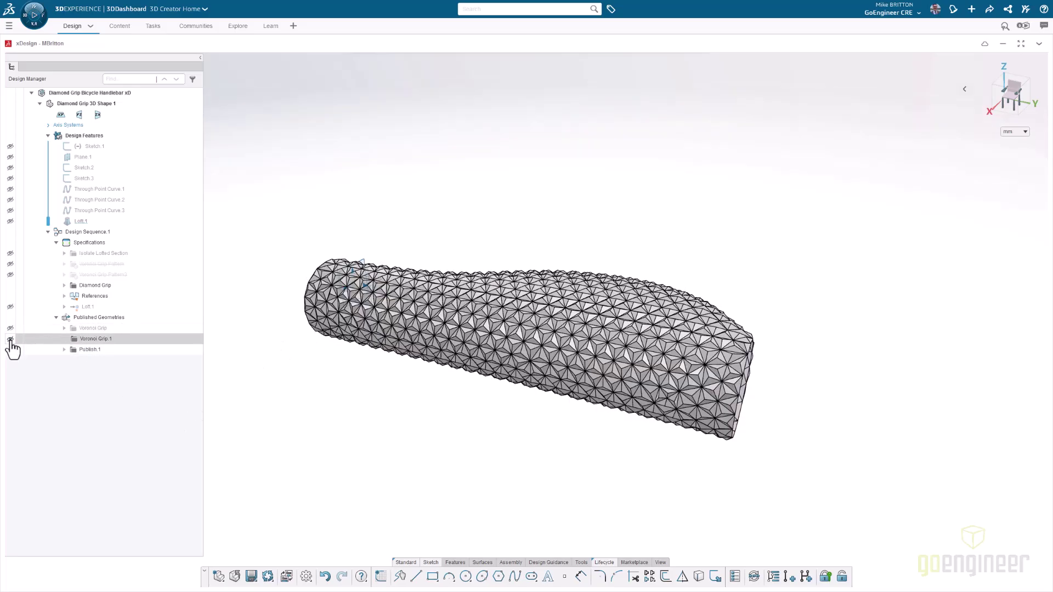
{"action": "middle_click_drag", "start_coordinate": [532, 440], "coordinate": [543, 465]}
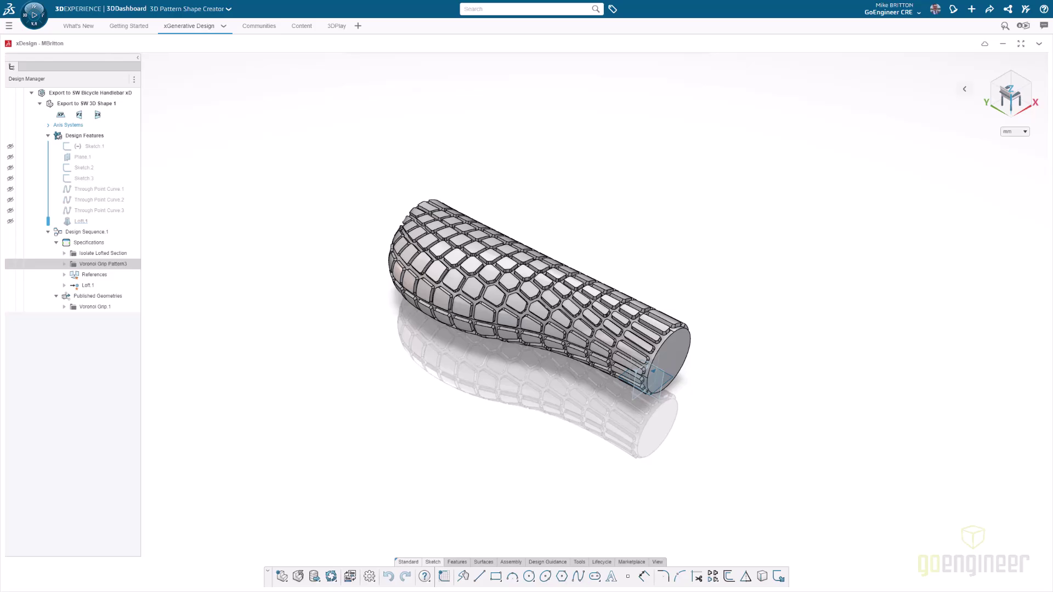
Export the Voronoi-patterned handlebar model to a file on disk in SLDXML format under the name Export to SW Bicycle Handlebar xD.
{"action": "left_click", "coordinate": [317, 579]}
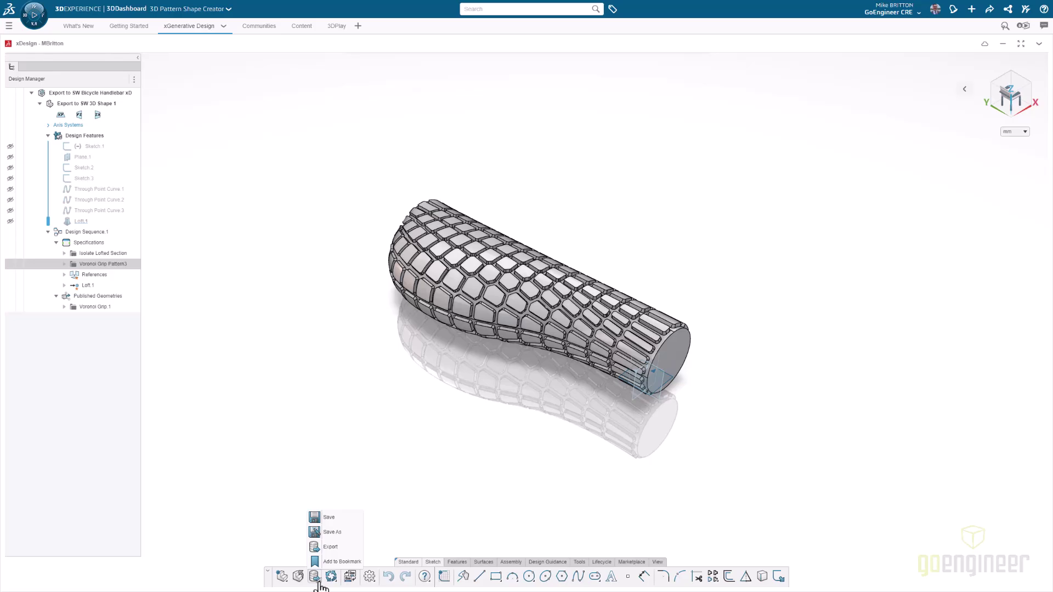
{"action": "left_click", "coordinate": [344, 548]}
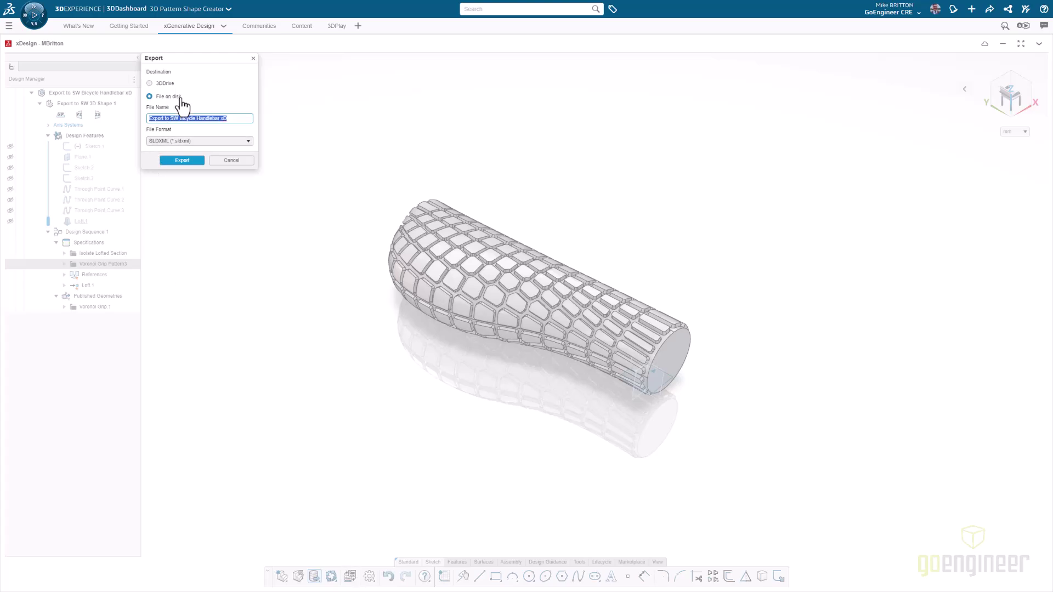
{"action": "left_click", "coordinate": [209, 143]}
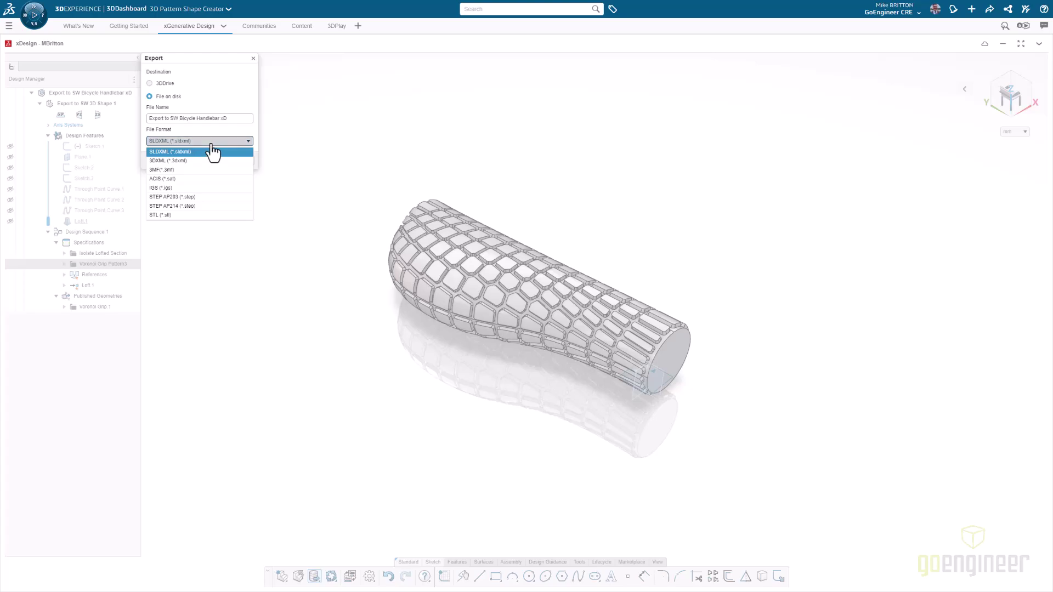
{"action": "left_click", "coordinate": [207, 152]}
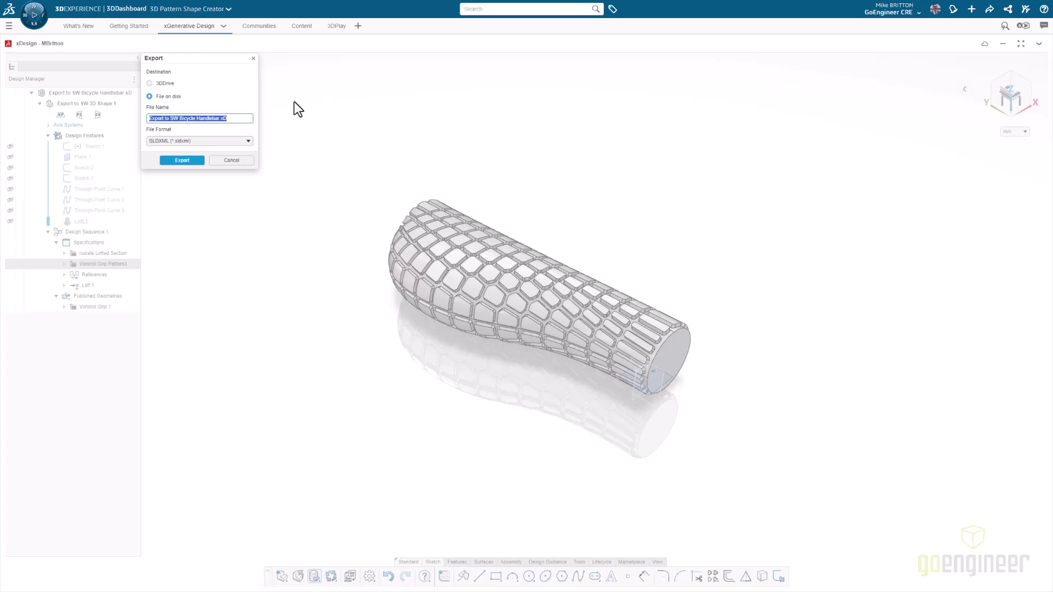
{"action": "left_click", "coordinate": [184, 161]}
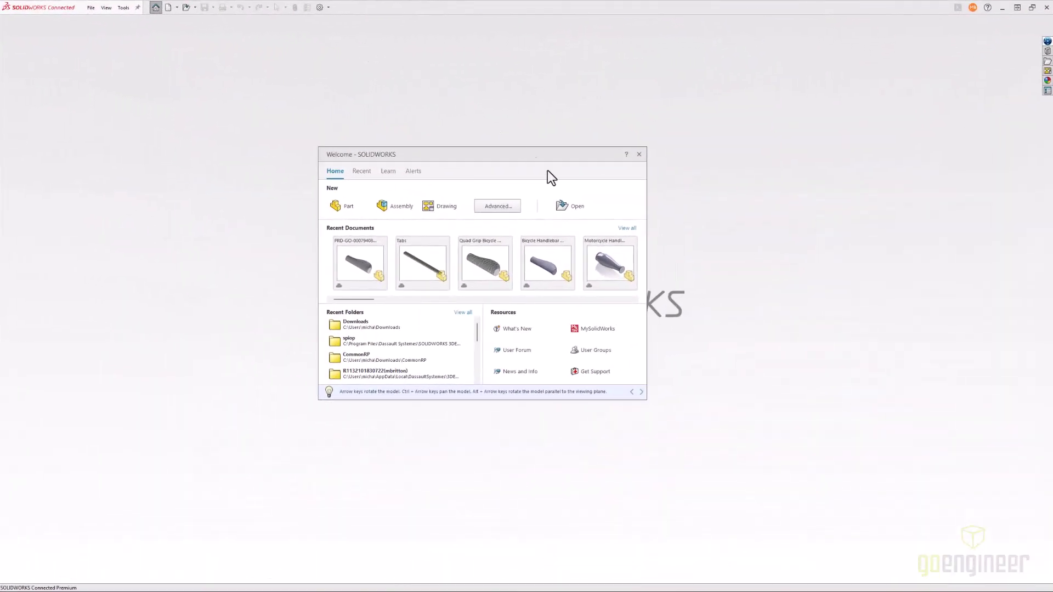
Open Export to SW Bicycle Handlebar xD.sldxml from Downloads in SOLIDWORKS and inspect the imported feature's surface and solid bodies.
{"action": "left_click", "coordinate": [565, 215]}
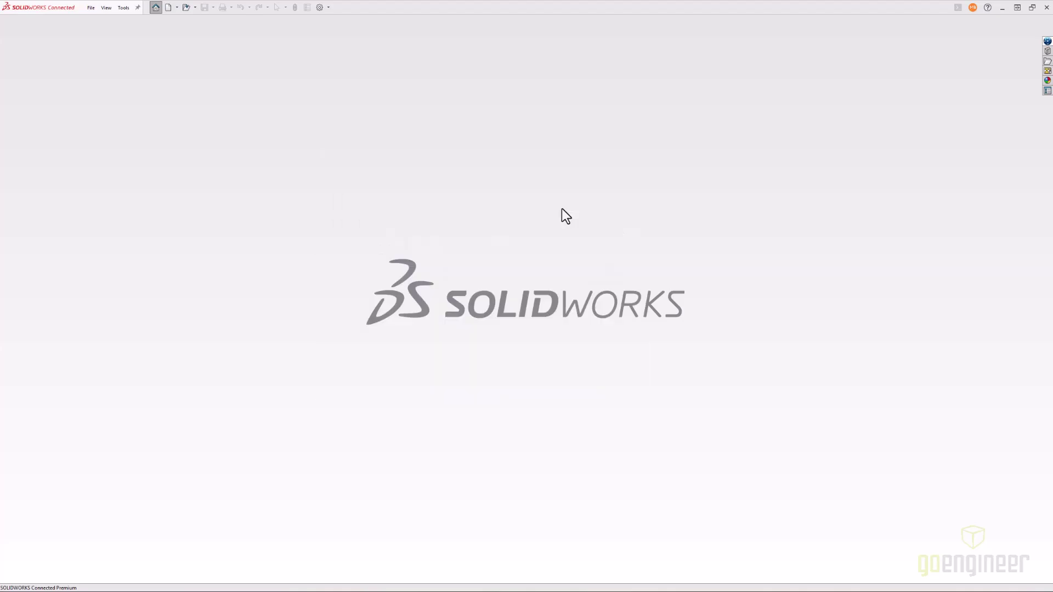
{"action": "left_click", "coordinate": [544, 269]}
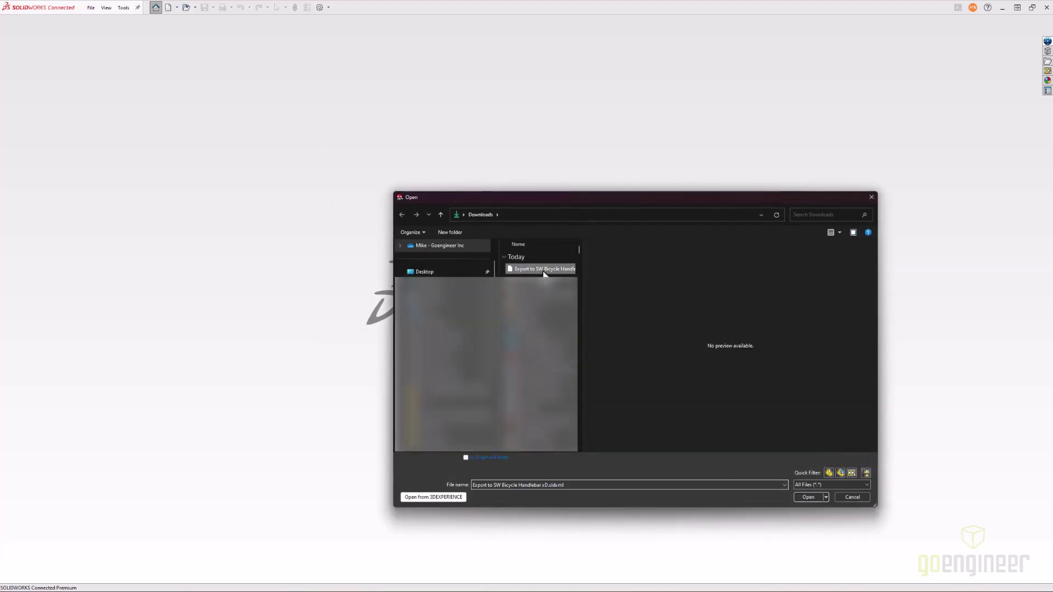
{"action": "left_click", "coordinate": [810, 498]}
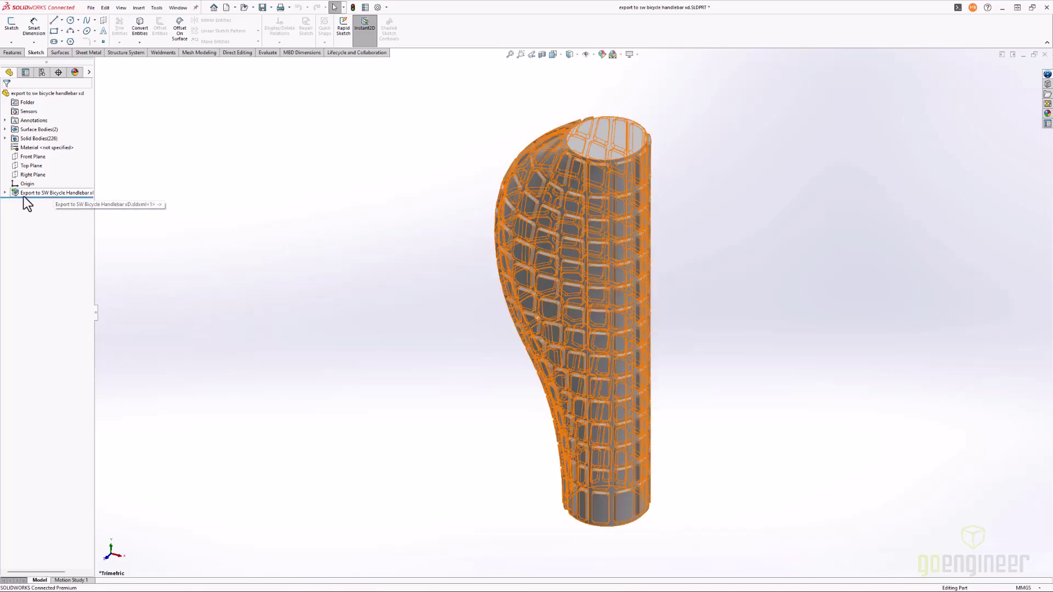
{"action": "left_click", "coordinate": [5, 193]}
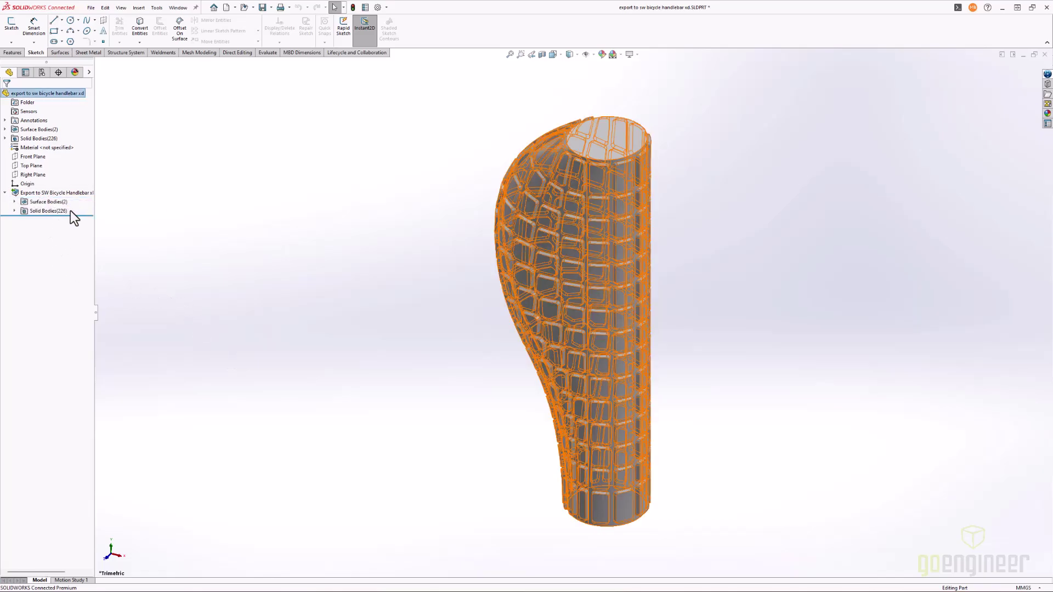
{"action": "left_click", "coordinate": [5, 193]}
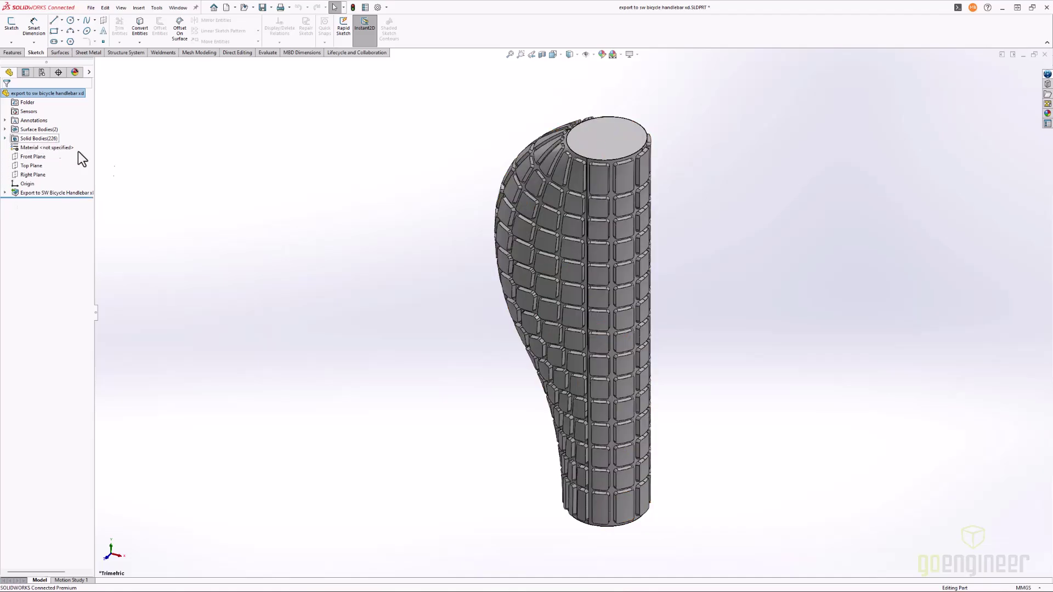
{"action": "middle_click_drag", "start_coordinate": [377, 225], "coordinate": [838, 361]}
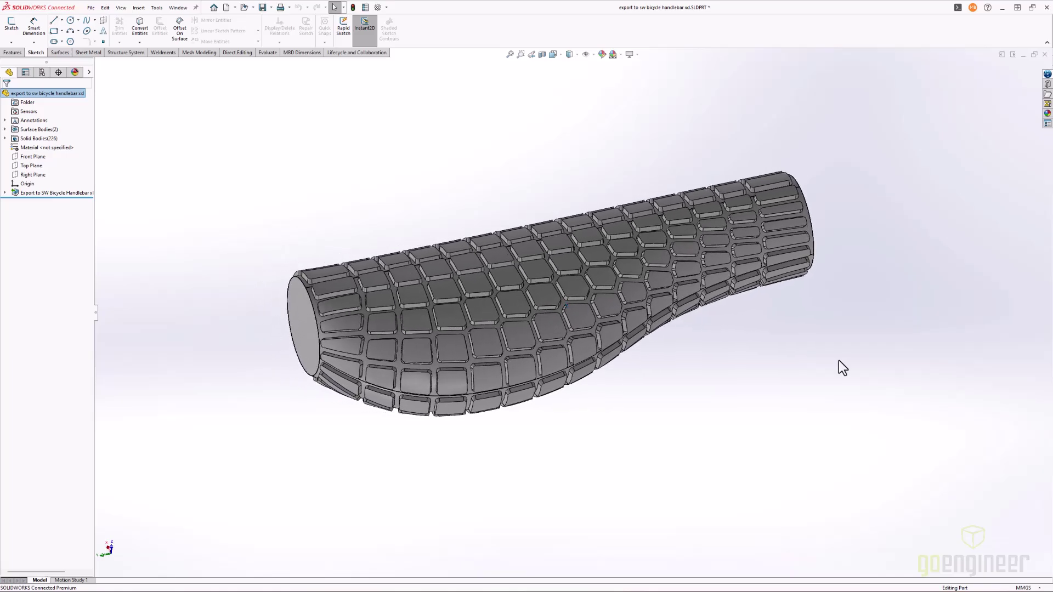